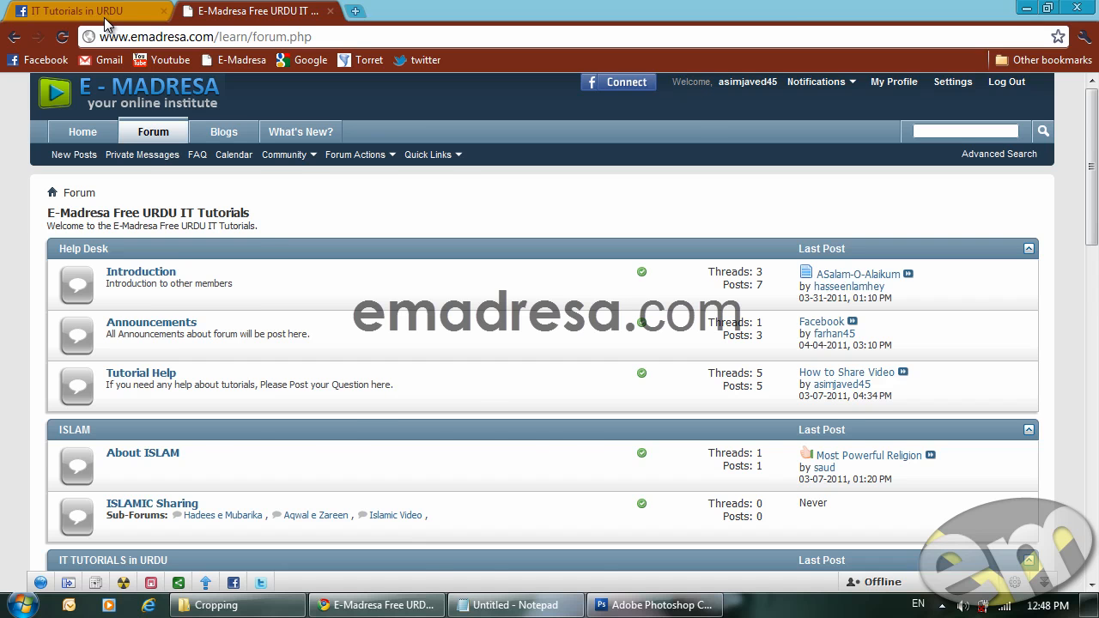
- Review the IT Tutorials in URDU Facebook group and browse the sections of the E-Madresa forum
click(104, 18)
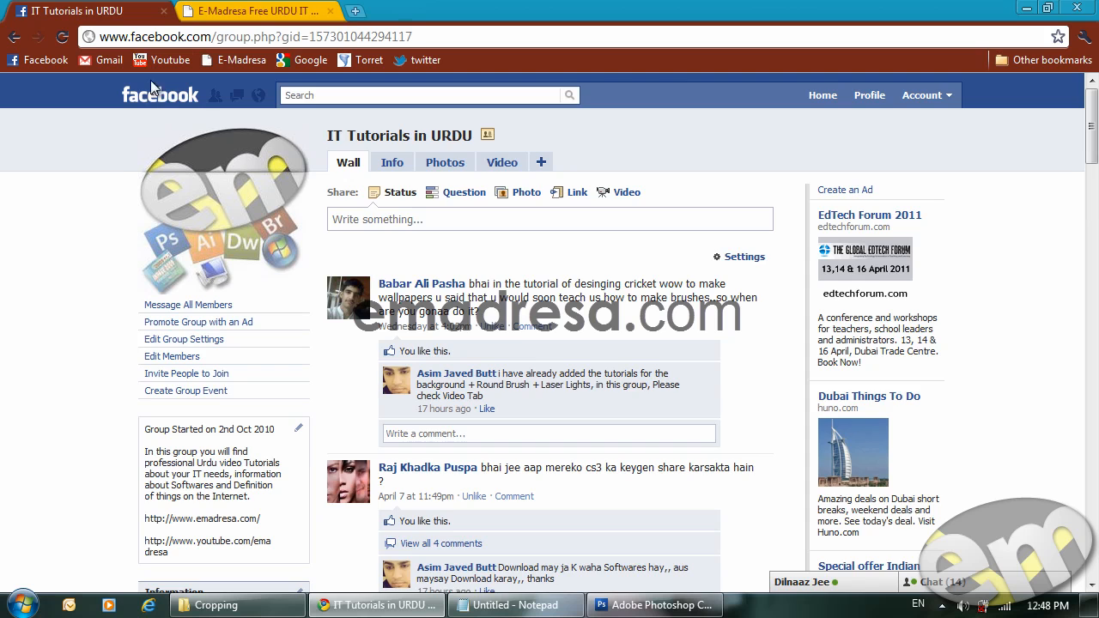
click(257, 11)
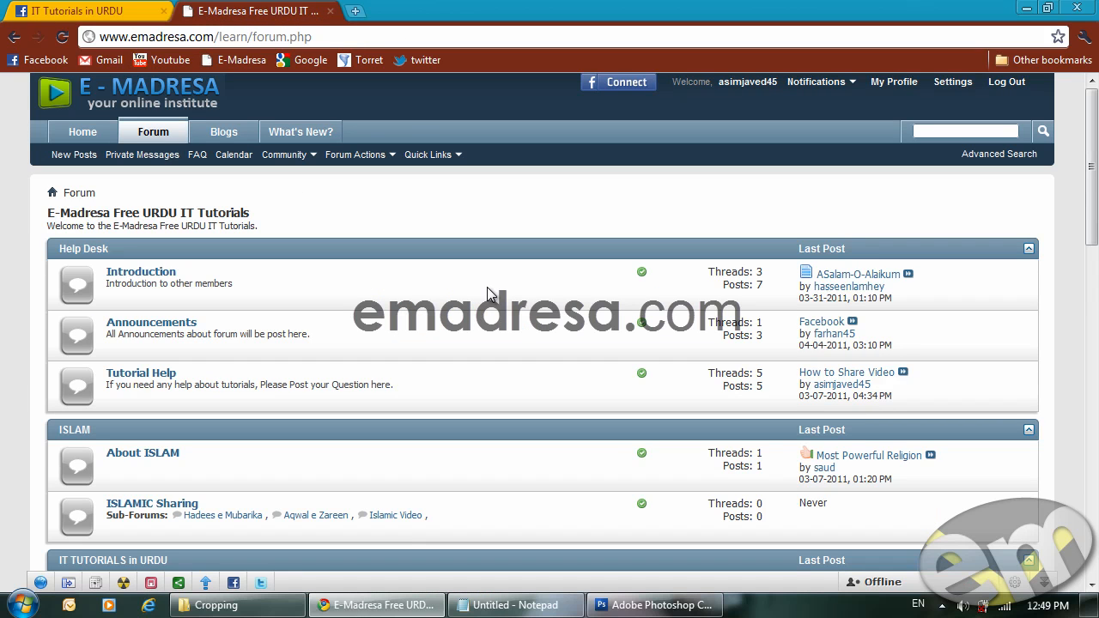
scroll(487, 287, down, 3)
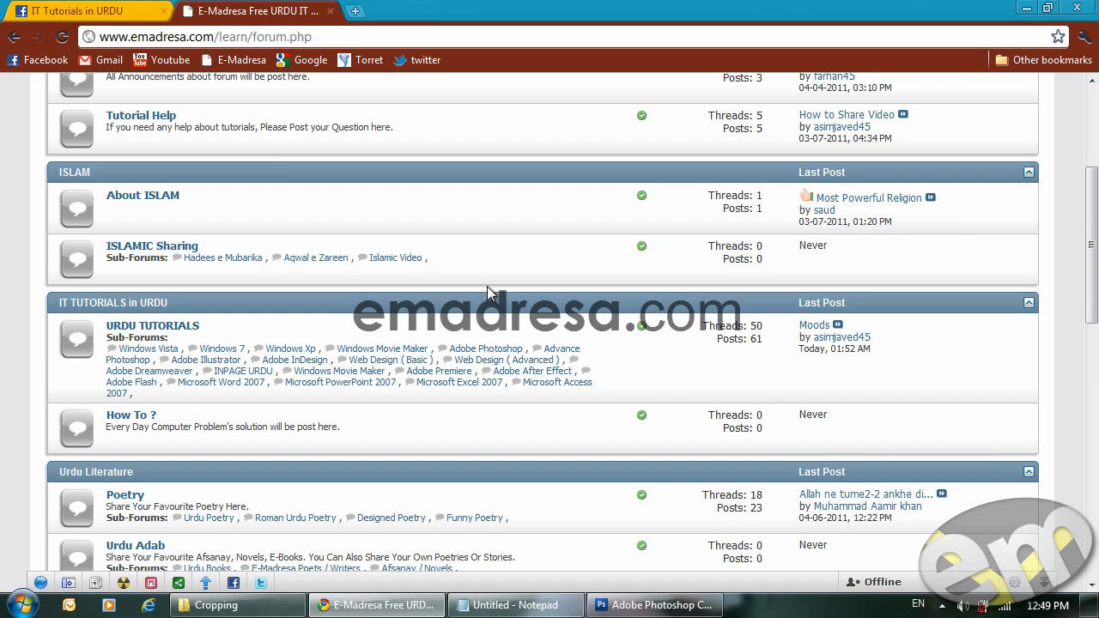
scroll(598, 283, down, 4)
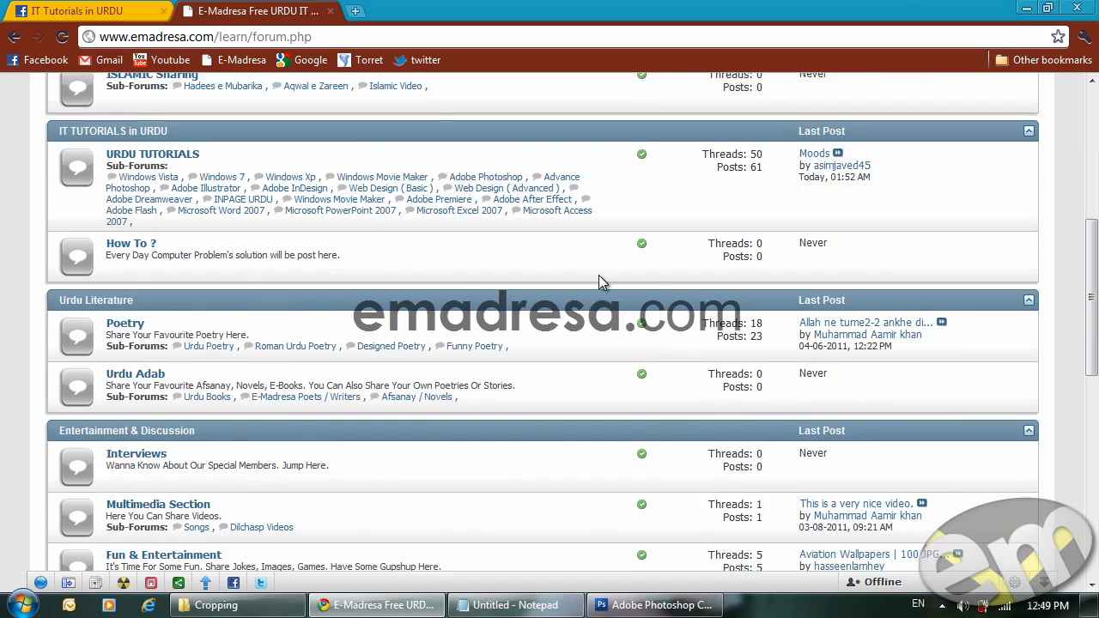
scroll(601, 283, down, 2)
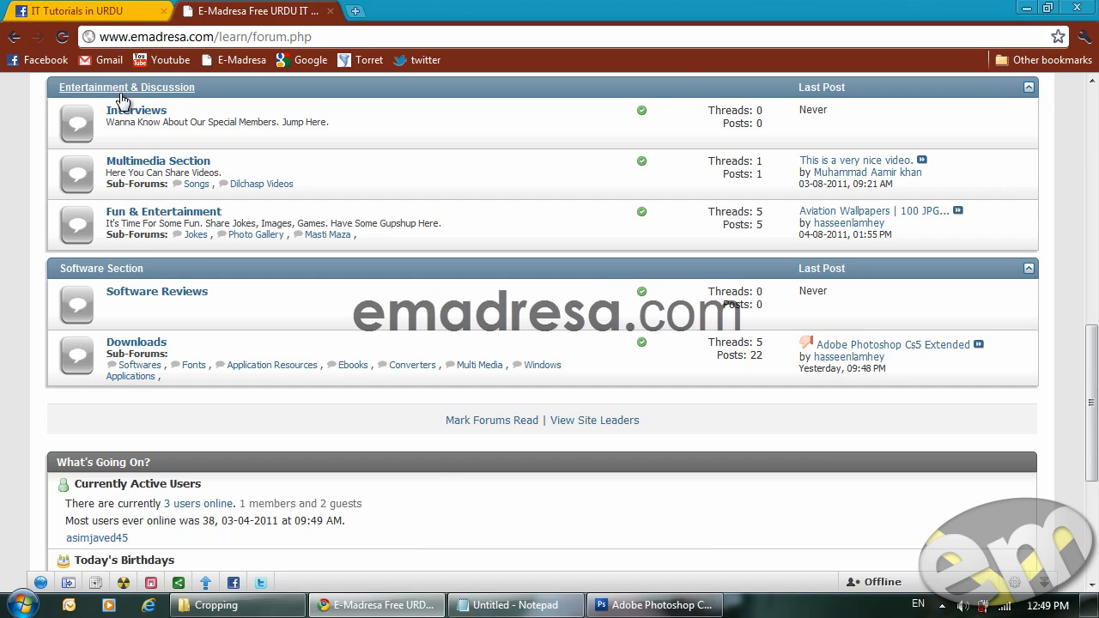
- Open cardboard-box.jpg from the Cropping folder in Photoshop and enlarge its document window to show grey space around the image
click(230, 605)
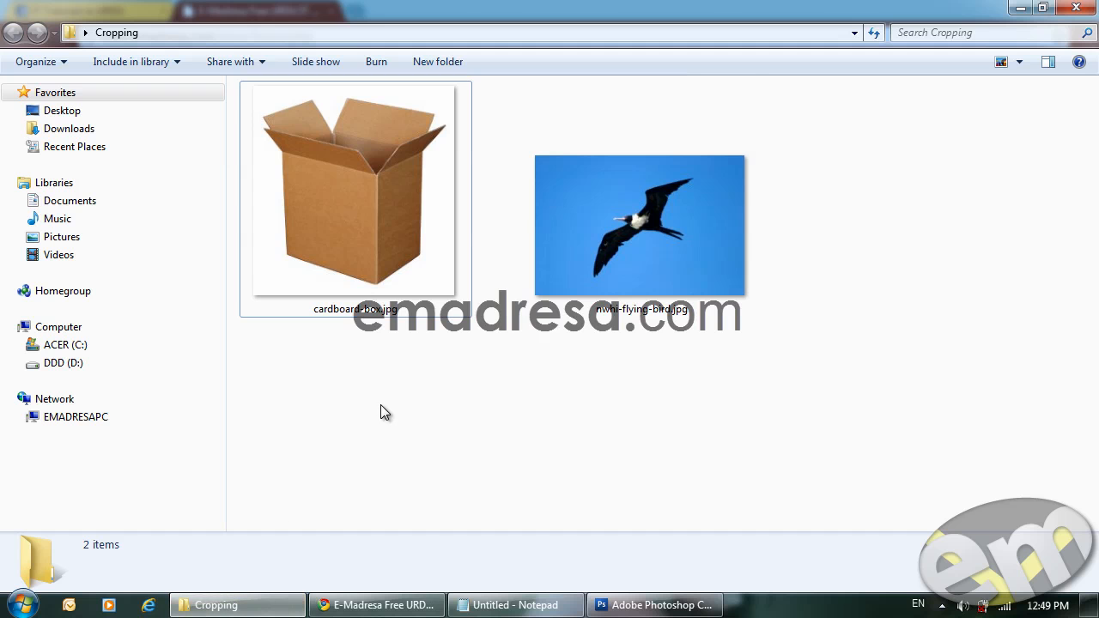
click(582, 209)
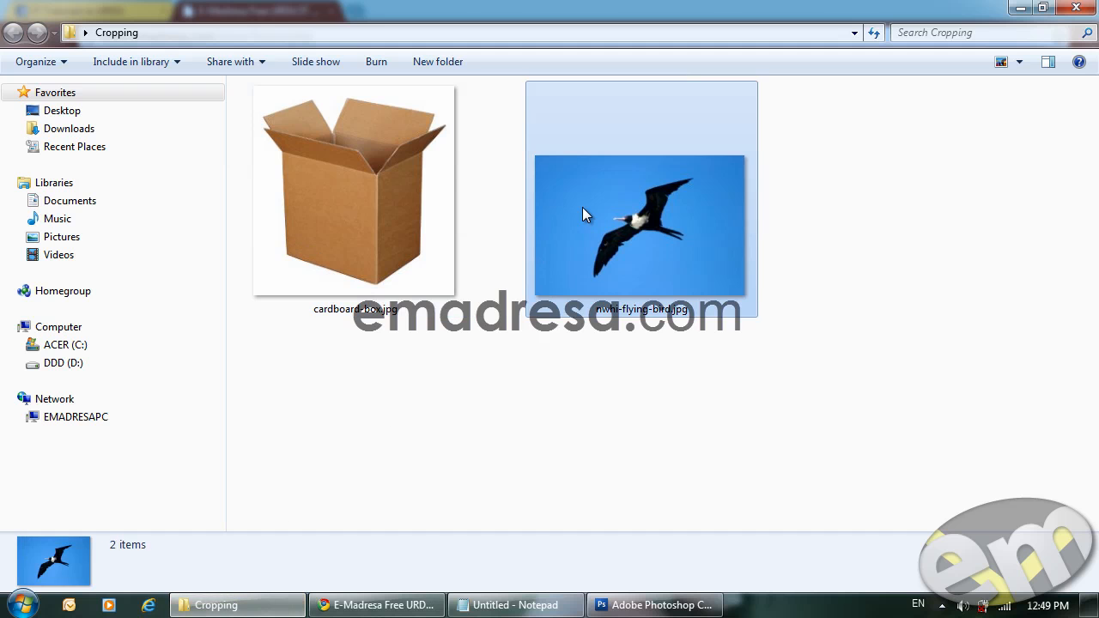
click(378, 225)
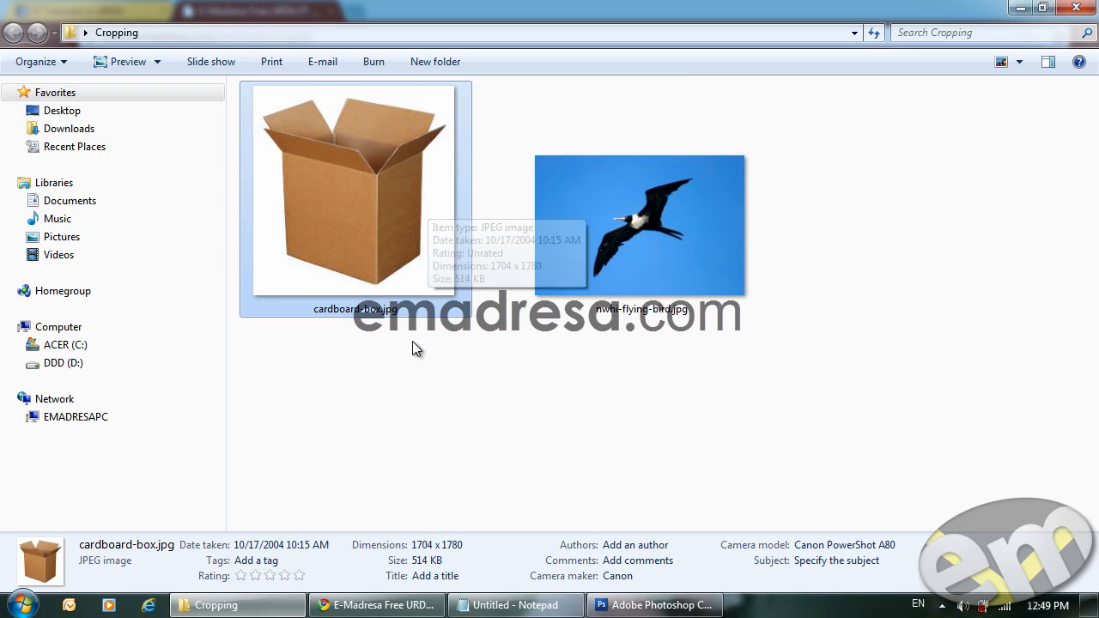
drag(370, 226, 401, 384)
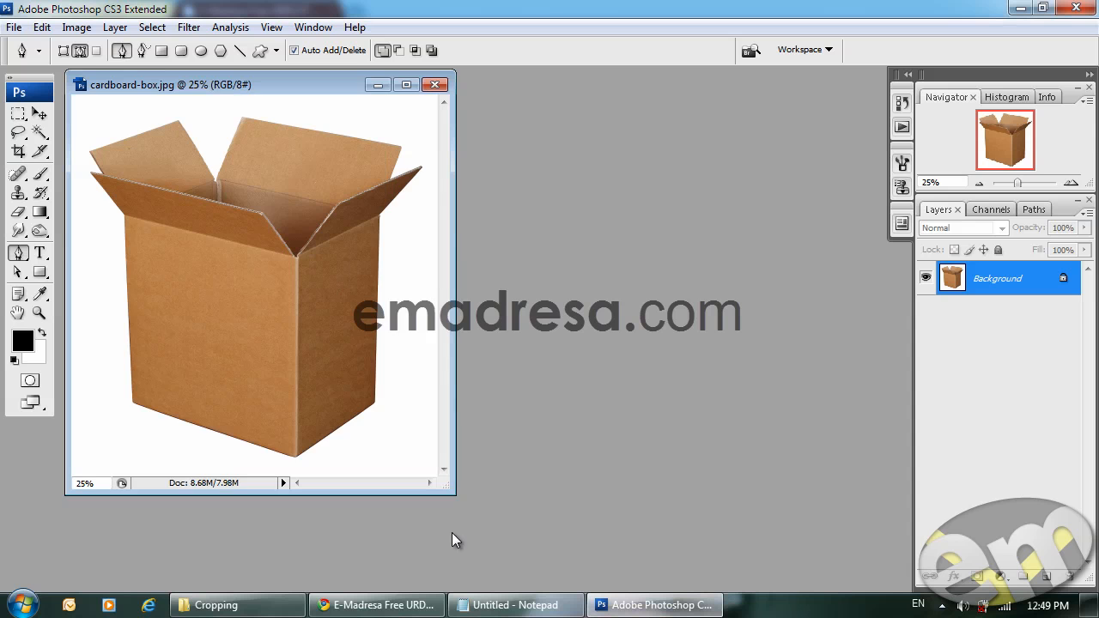
drag(449, 495, 896, 583)
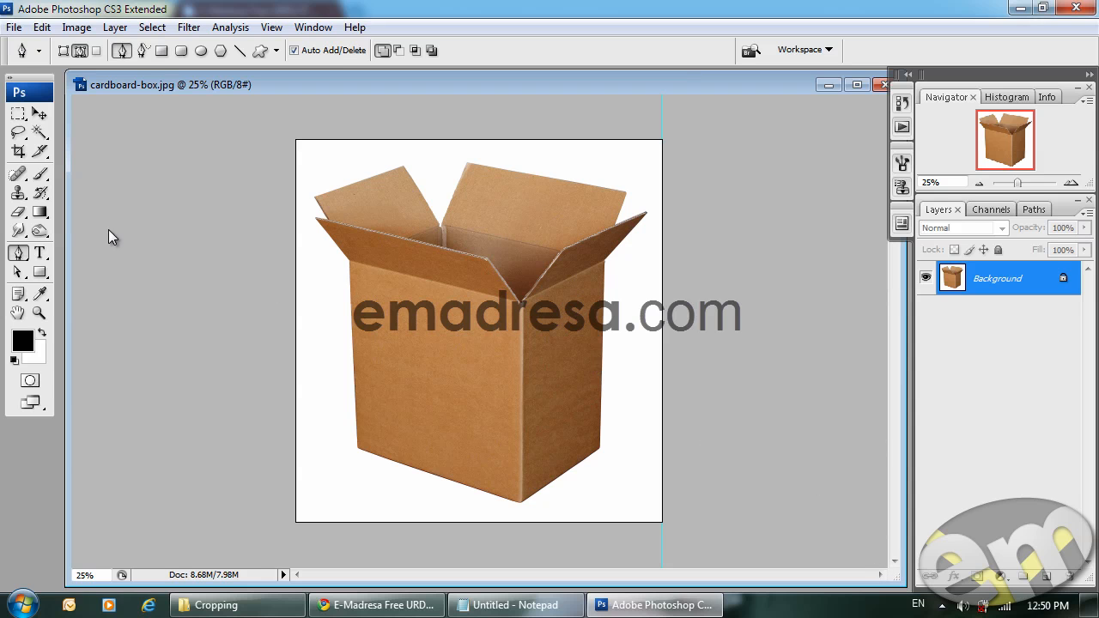
click(40, 114)
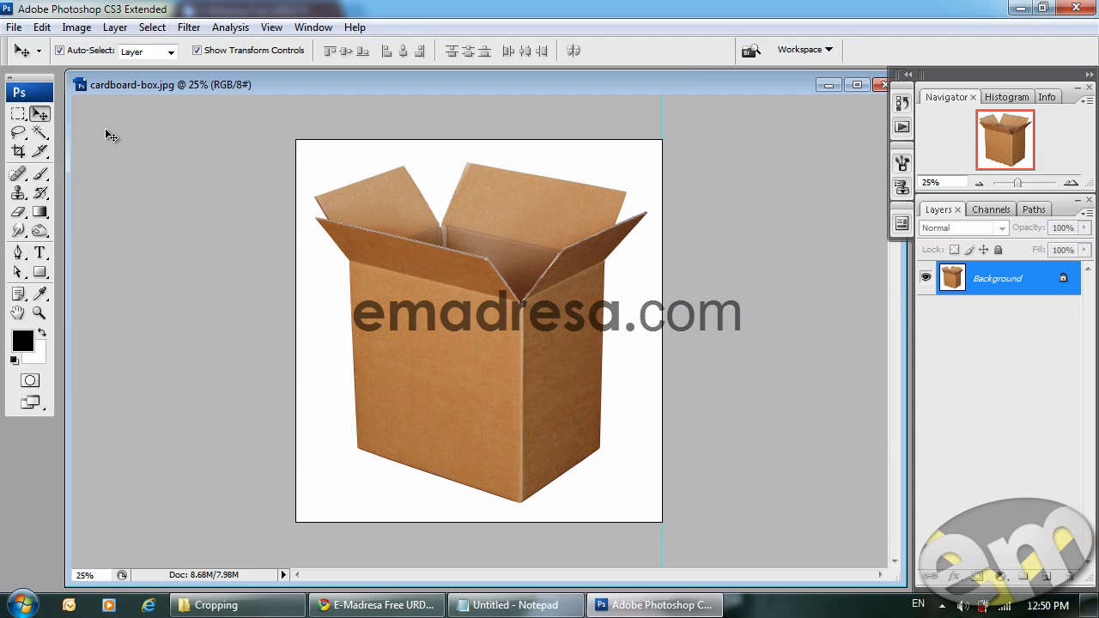
click(22, 134)
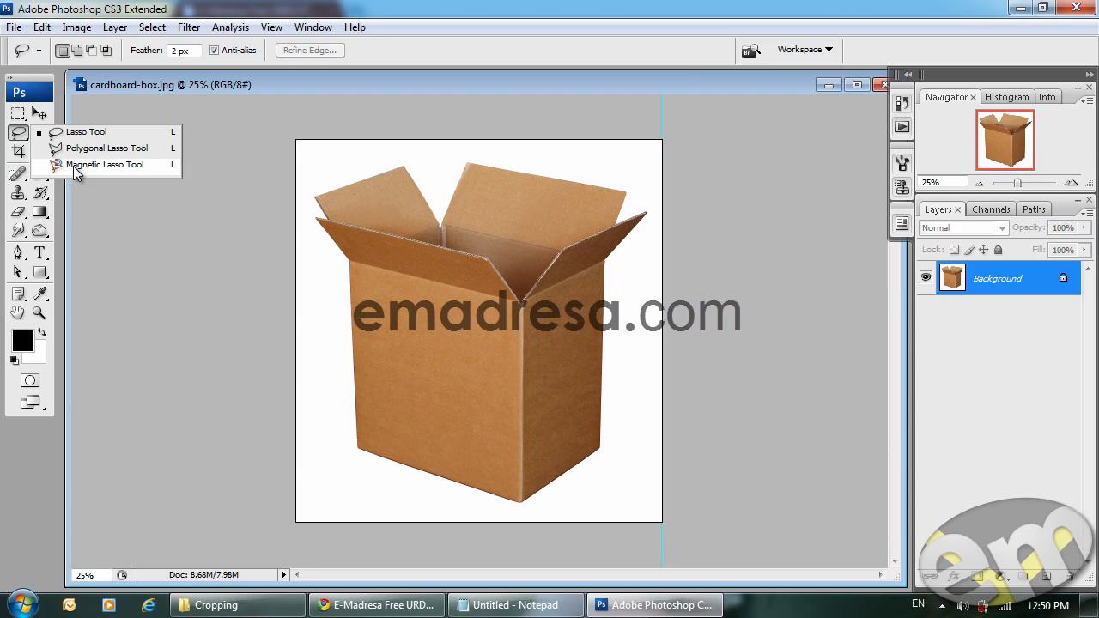
click(19, 254)
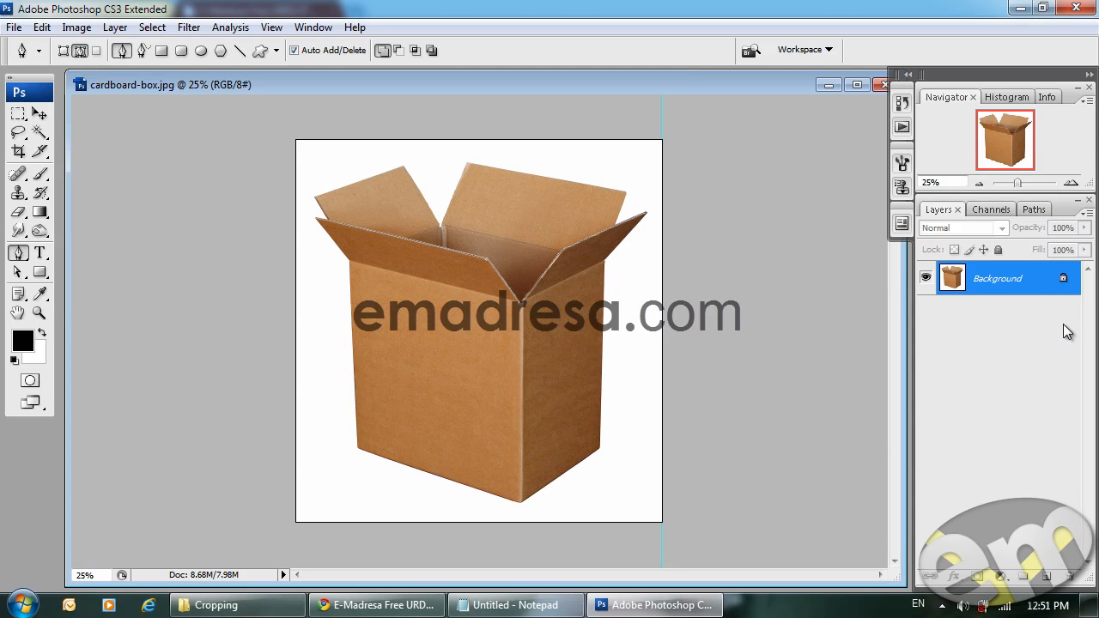
- Convert the locked Background into a regular editable layer with the default settings
double_click(1034, 285)
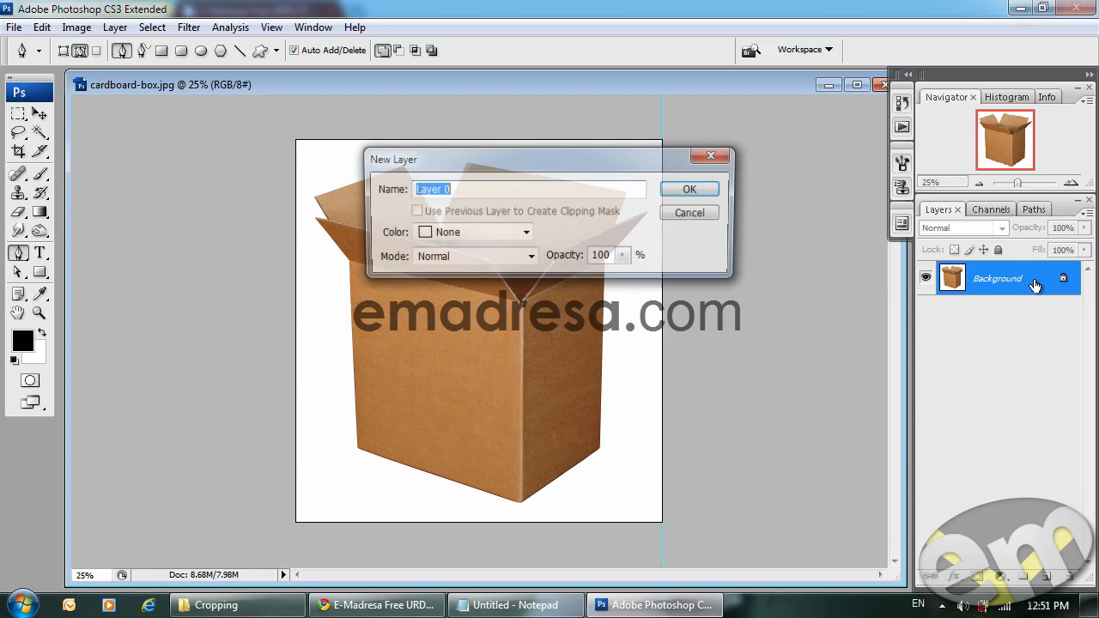
click(690, 196)
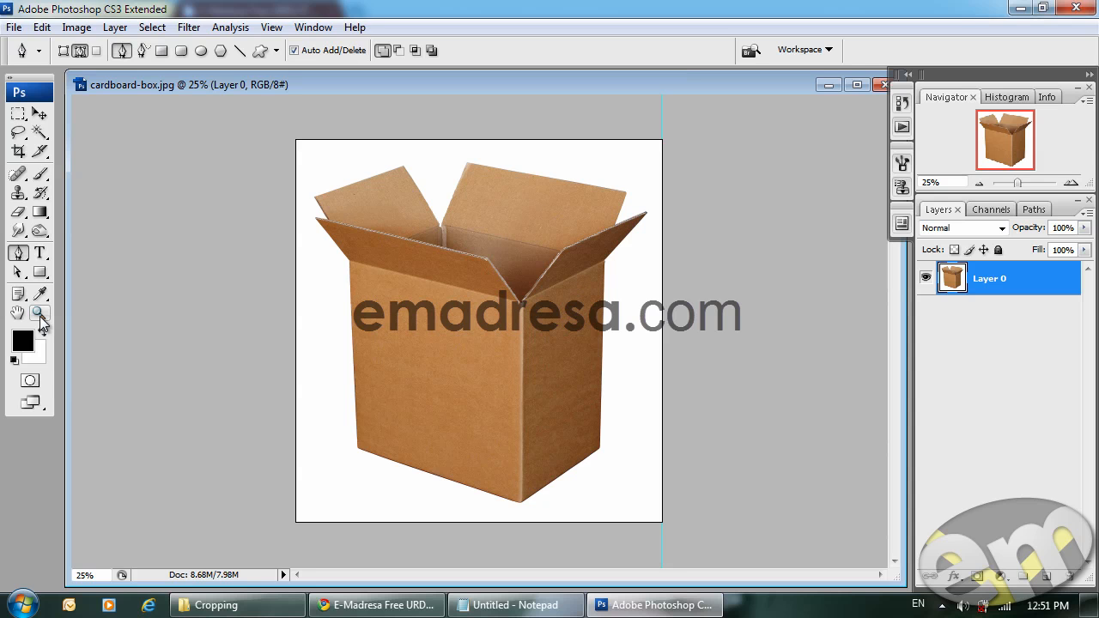
- Start a Pen tool path at the bottom of the notch between the two rear flaps, working at 100% zoom
click(40, 316)
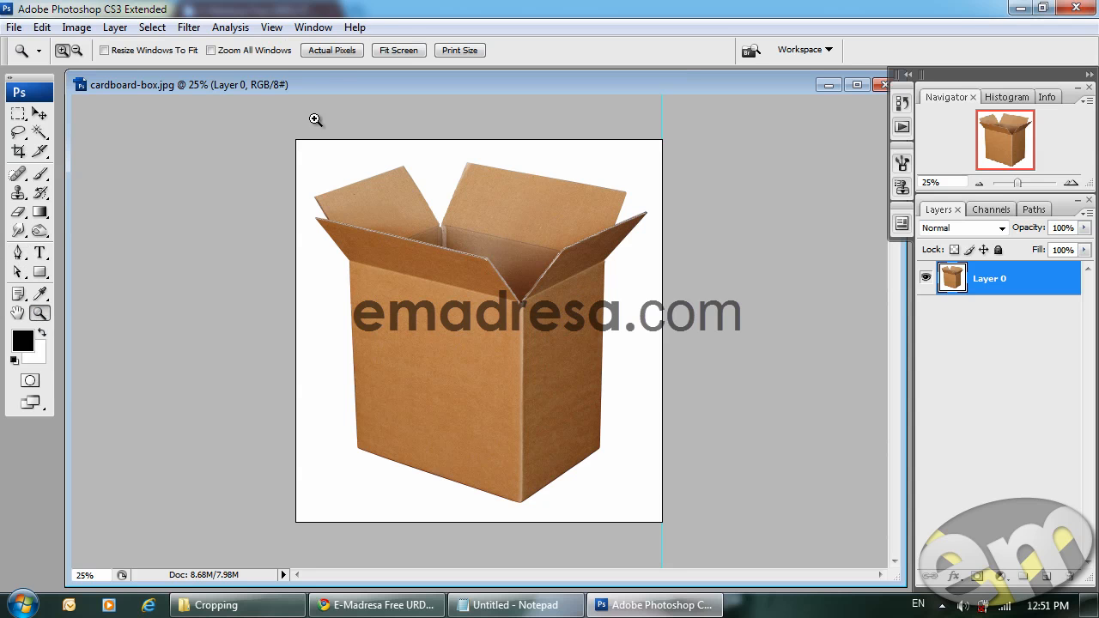
click(322, 53)
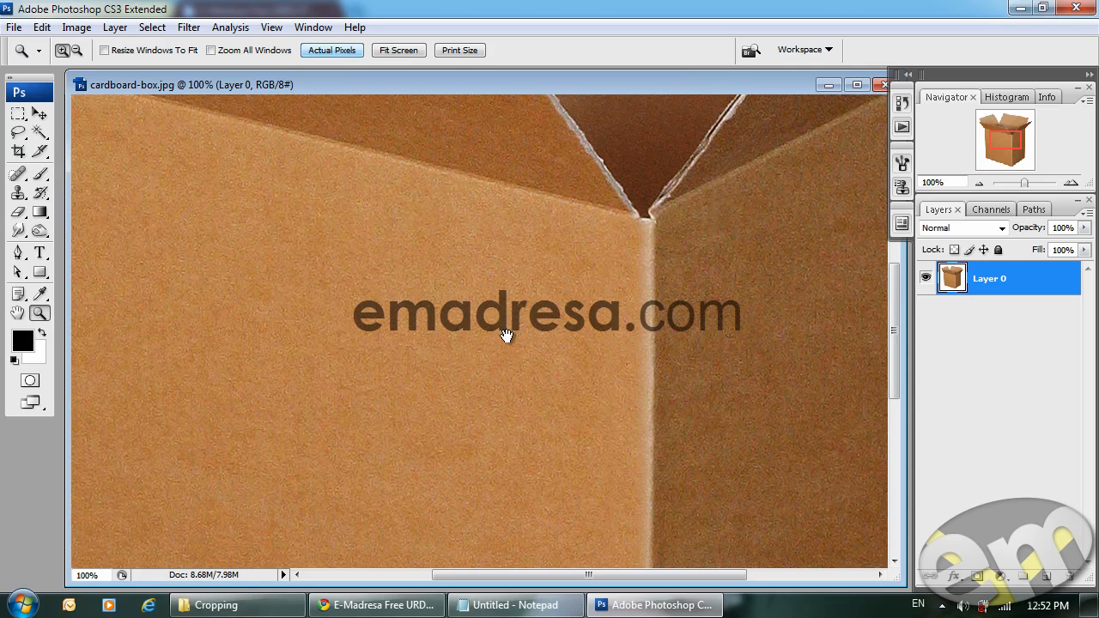
key(b)
drag(413, 280, 564, 553)
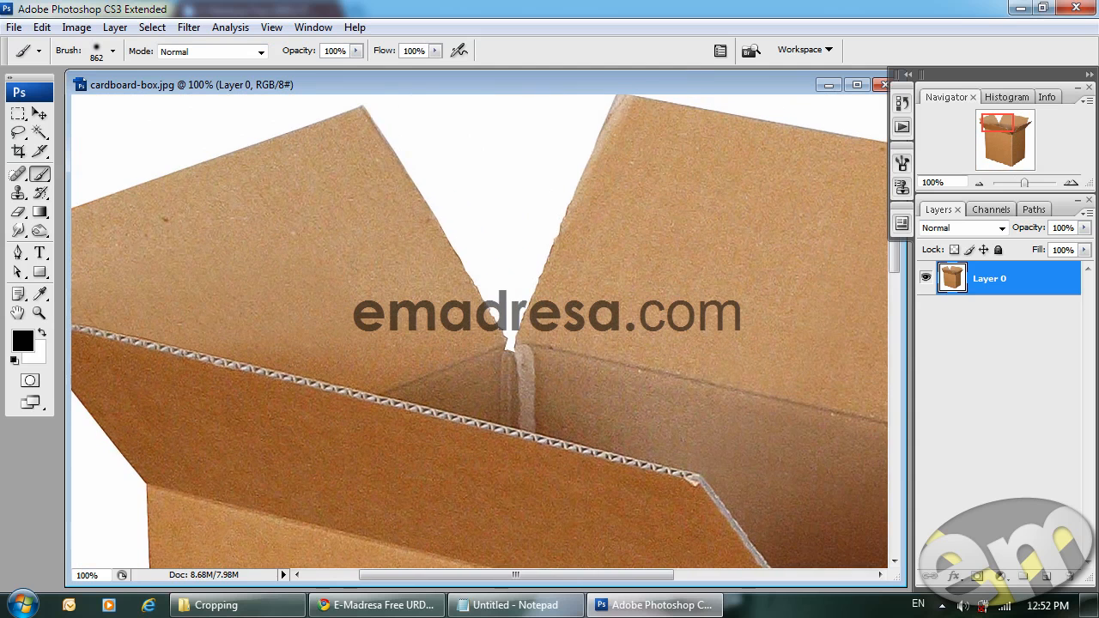
click(19, 253)
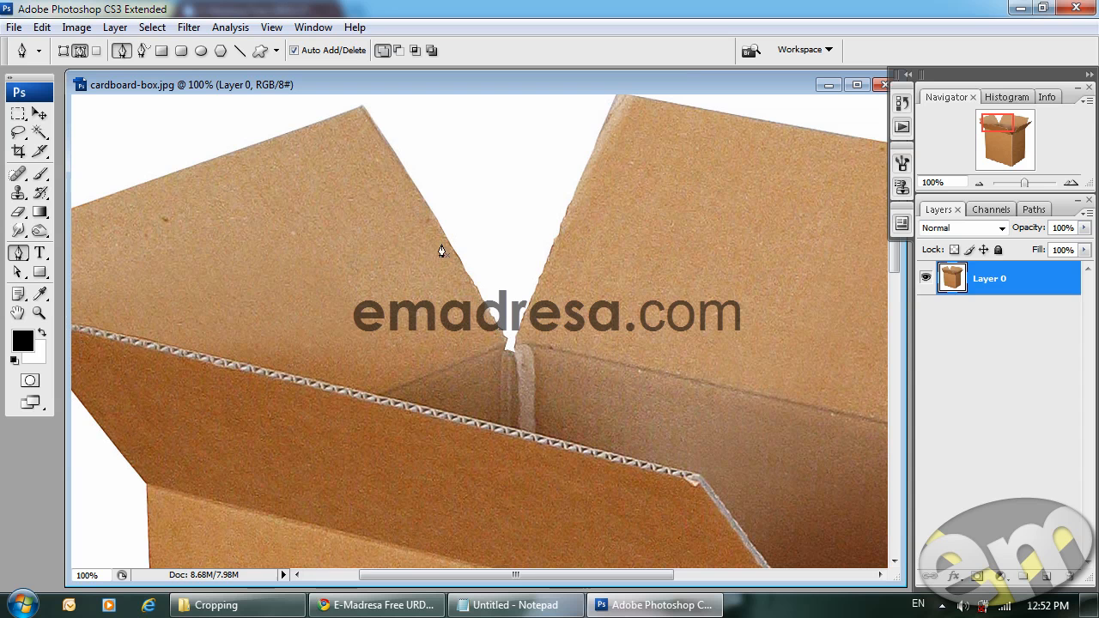
drag(383, 265, 521, 254)
drag(462, 295, 458, 266)
drag(513, 296, 459, 340)
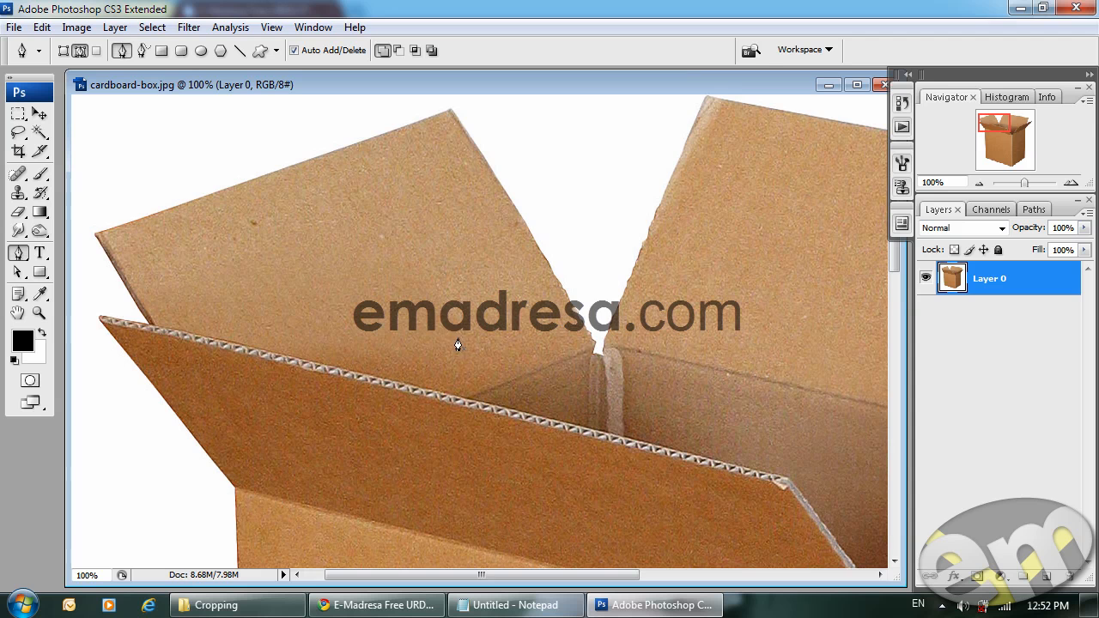
drag(633, 269, 498, 320)
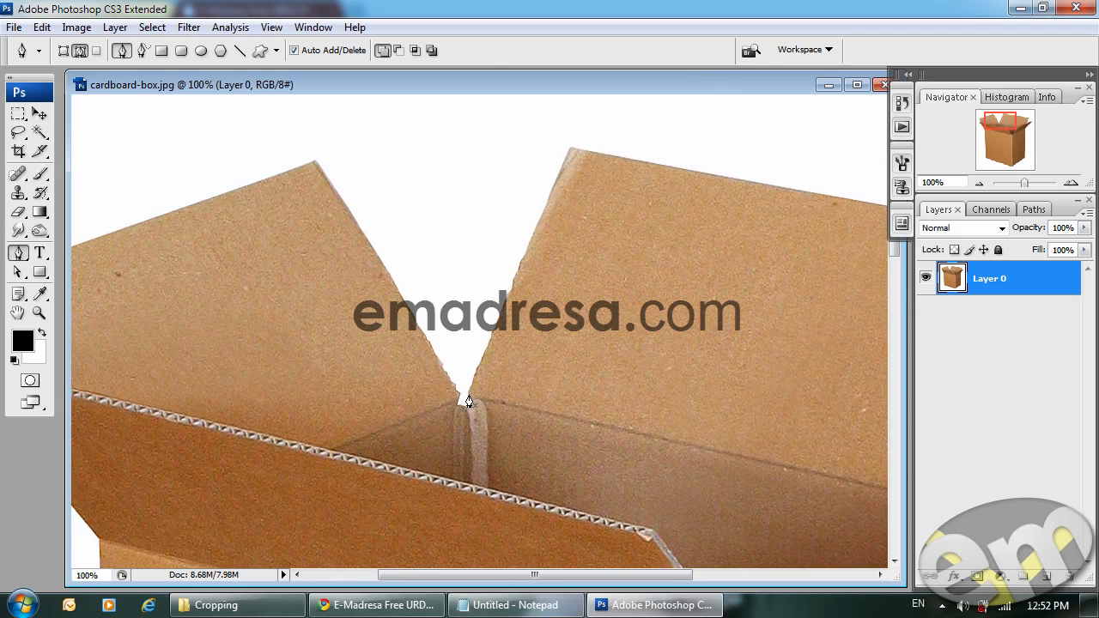
drag(594, 325, 540, 336)
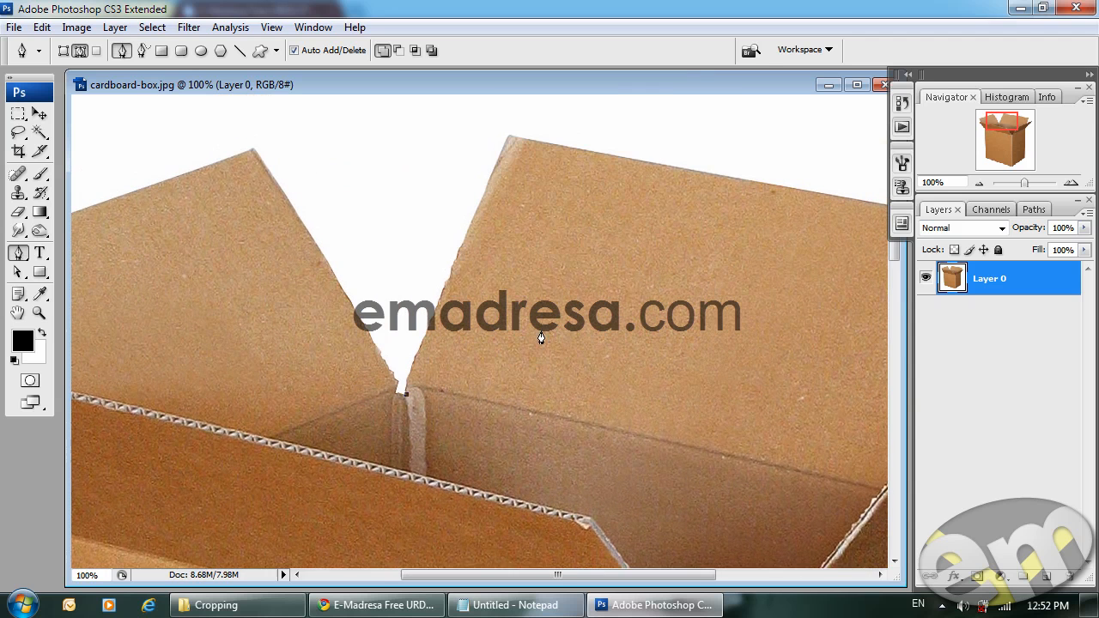
click(406, 400)
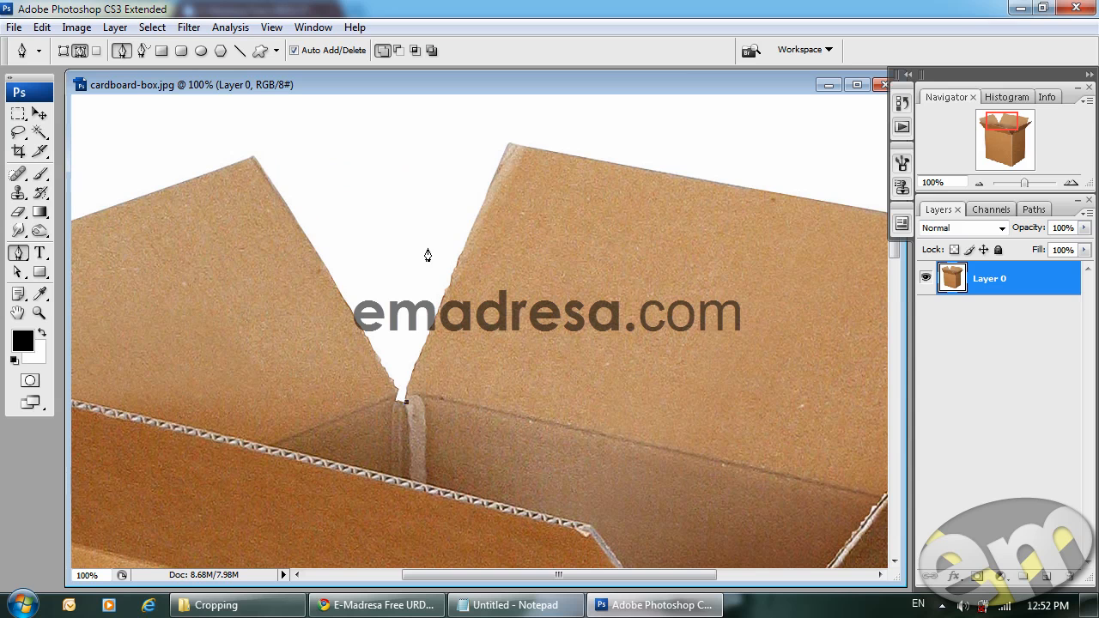
- Trace the path from the notch up the left edge of the large rear flap to its upper-left corner
click(409, 382)
click(427, 343)
click(441, 301)
drag(517, 293, 502, 335)
click(482, 206)
click(493, 186)
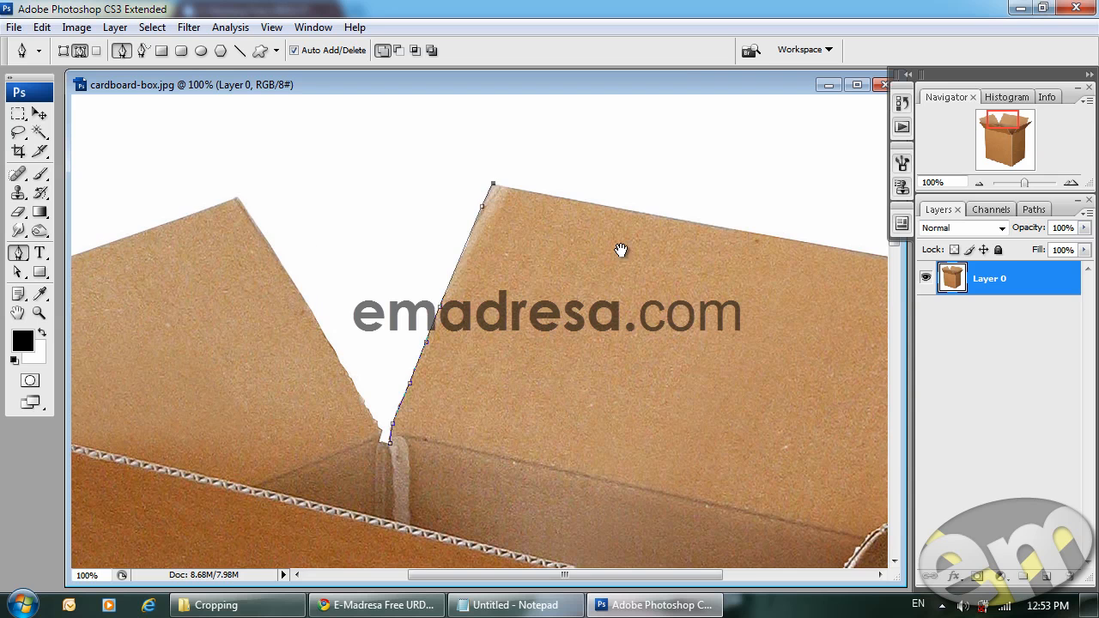
- Extend the path along the top edge of the large rear flap to its right corner
drag(621, 248, 434, 231)
drag(542, 243, 493, 235)
click(837, 274)
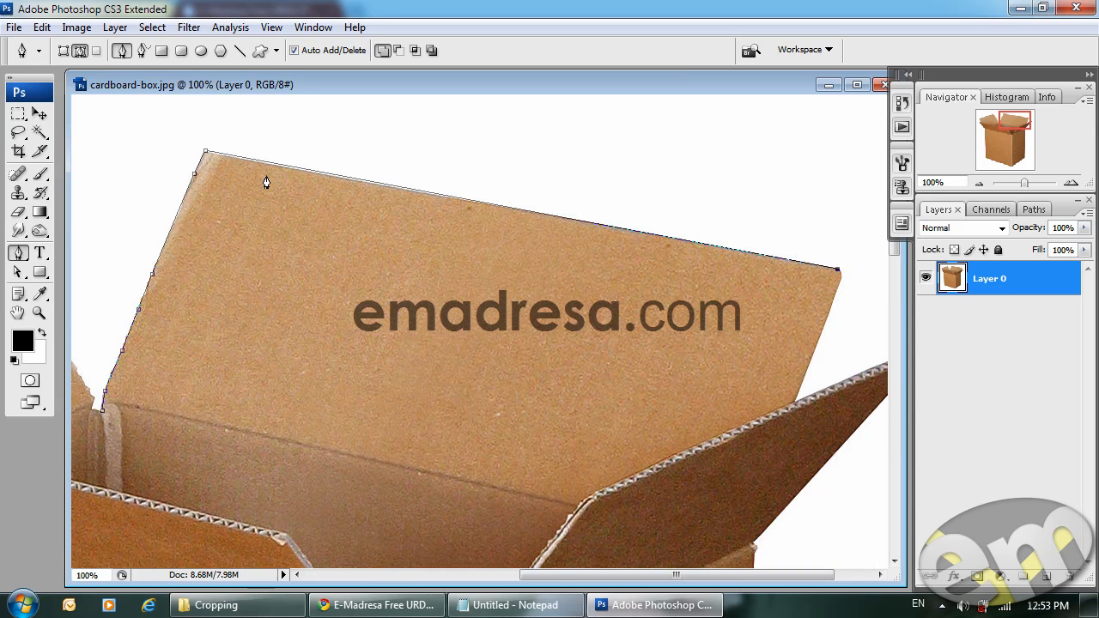
- Move the anchor point at the rear flap's upper-left corner onto the cardboard edge, working at 200% zoom
click(40, 312)
click(255, 195)
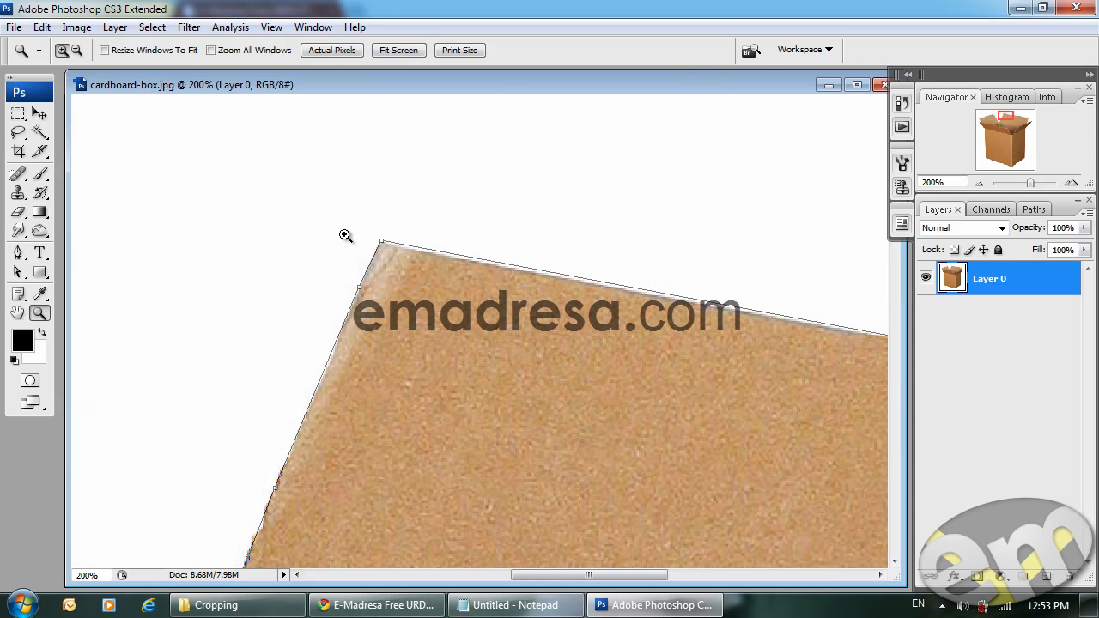
drag(631, 320, 508, 300)
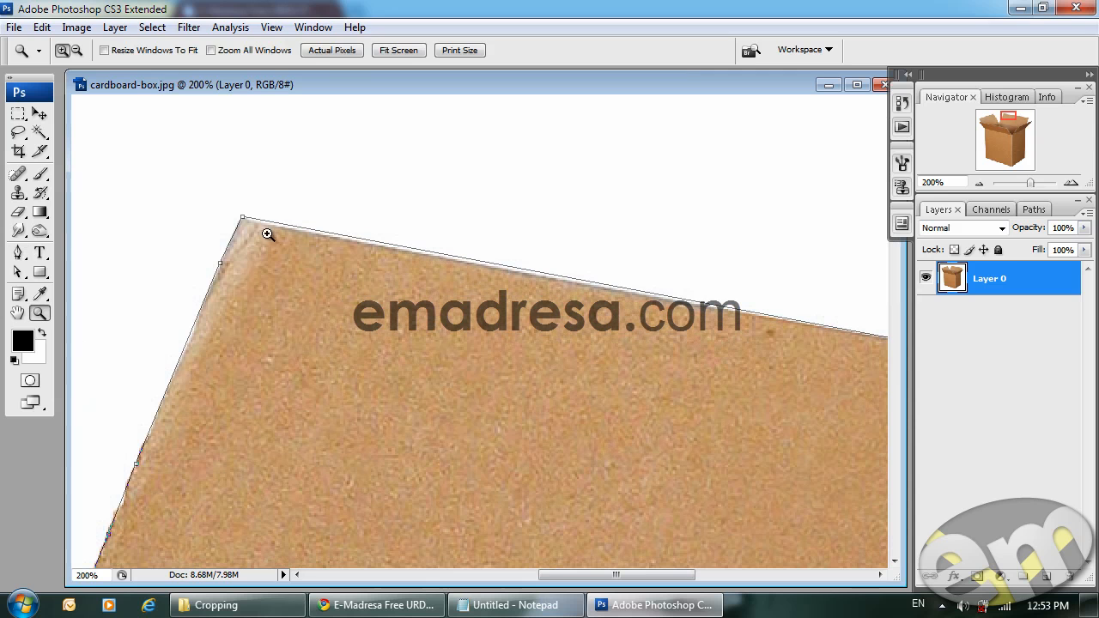
click(18, 253)
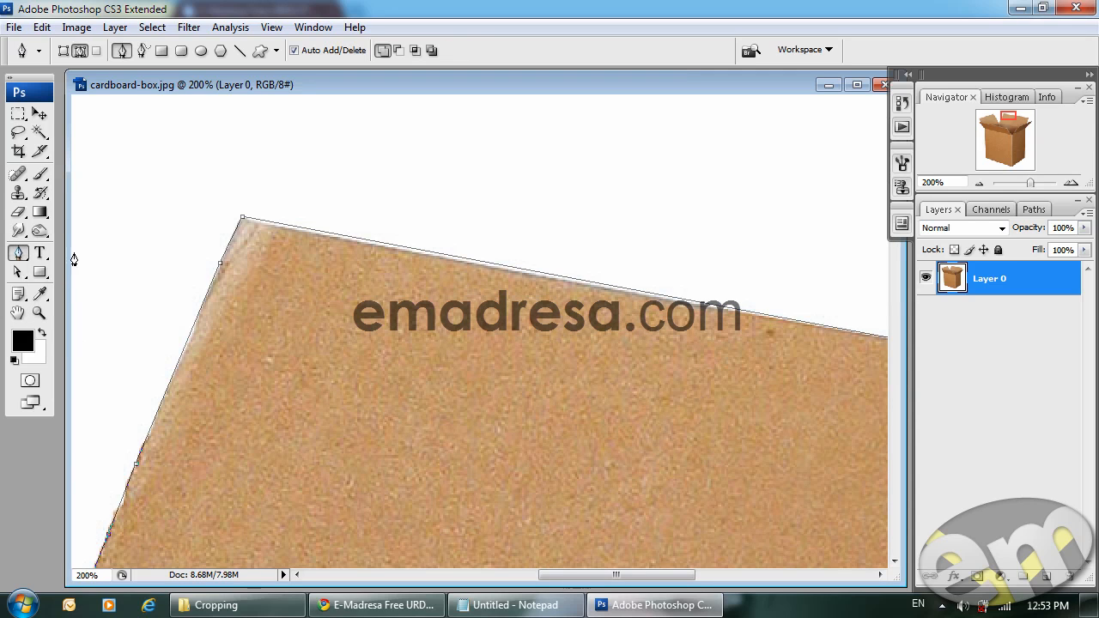
click(244, 221)
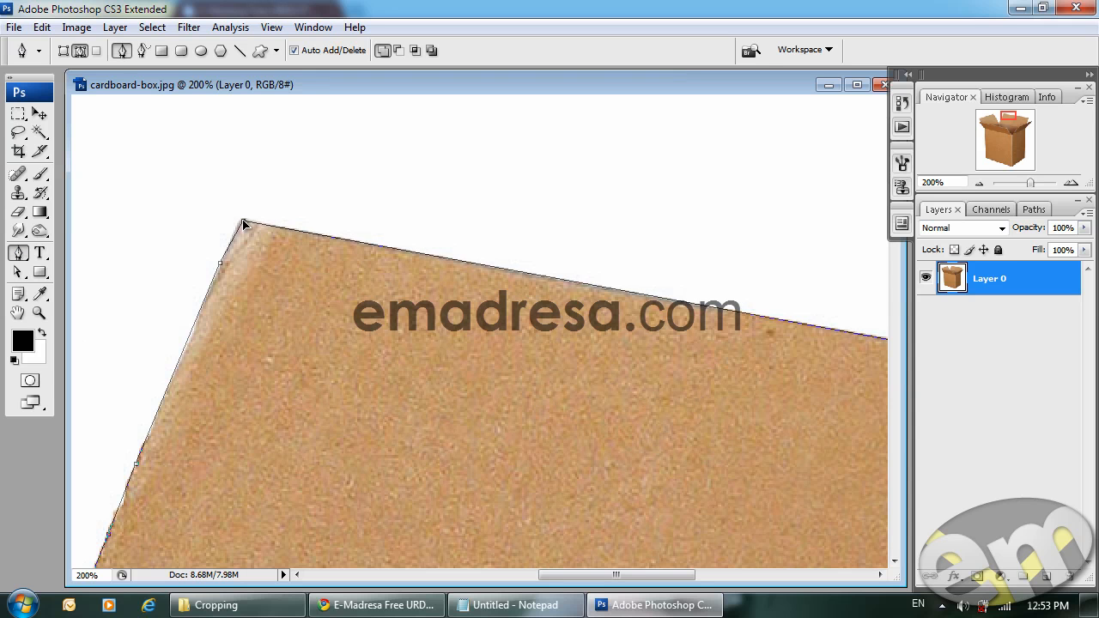
- Resume the path at the rear flap's right end and curve it around the rounded corner with closely spaced anchor points
drag(659, 342, 304, 299)
drag(704, 399, 385, 319)
drag(599, 369, 418, 327)
drag(512, 341, 481, 313)
click(618, 261)
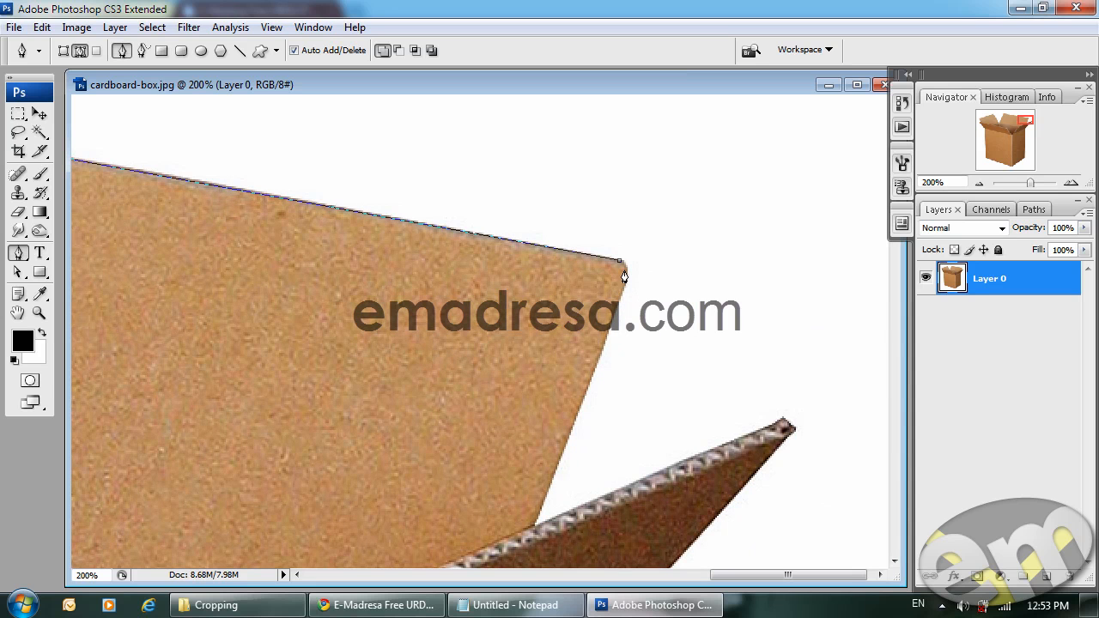
click(617, 304)
click(618, 282)
drag(619, 280, 627, 279)
drag(635, 370, 645, 287)
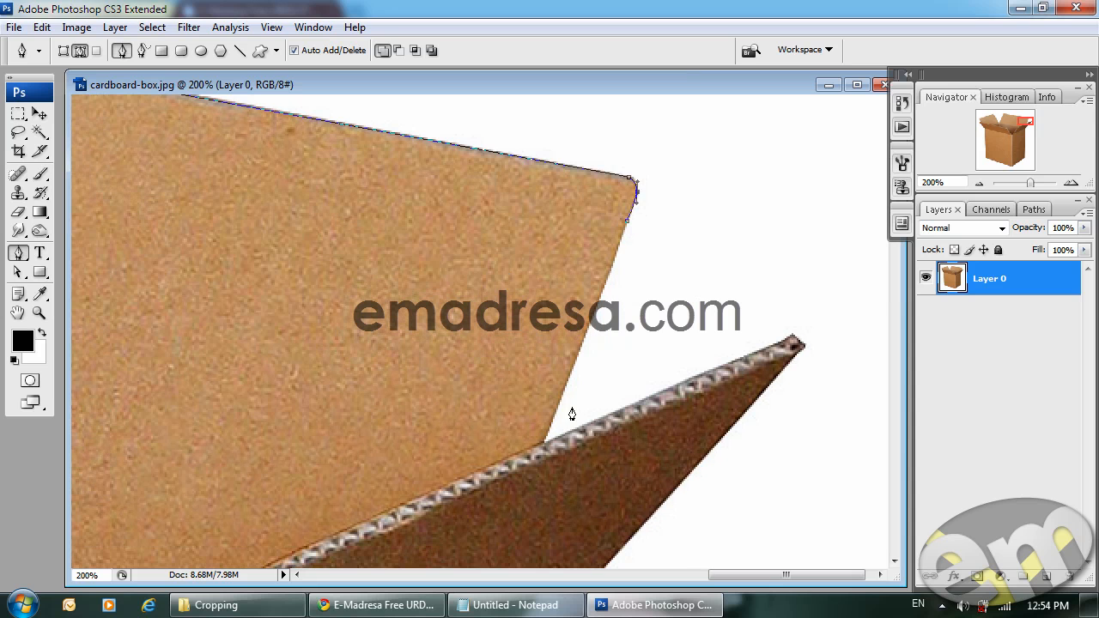
- Continue the path down the rear flap's right edge to the right side flap, then along that flap's upper edge to its tip
click(543, 443)
drag(637, 340, 455, 313)
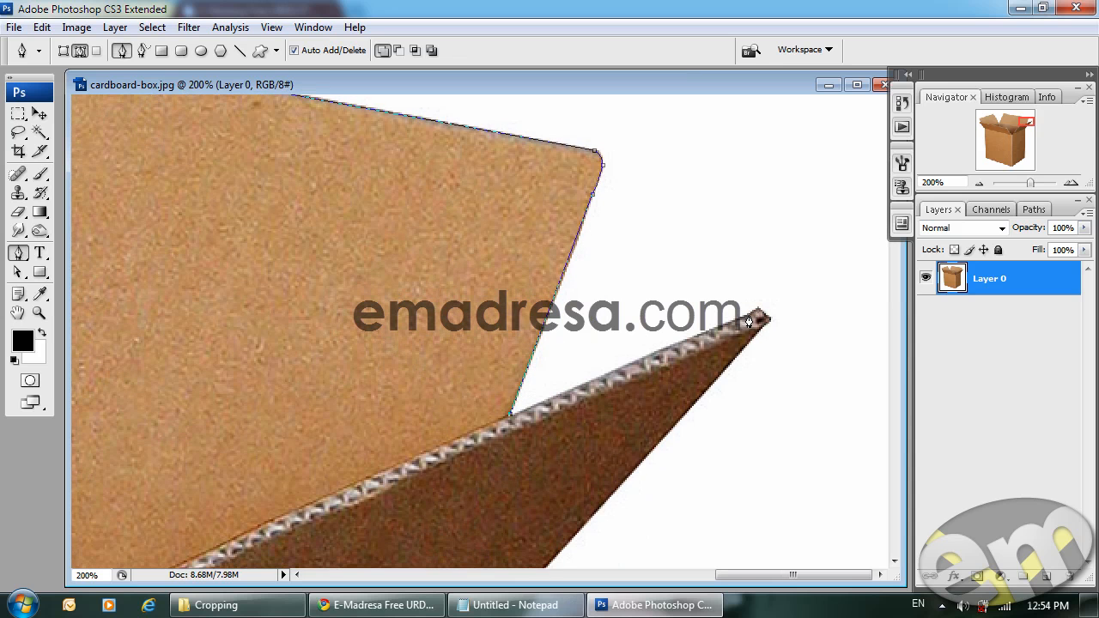
drag(729, 343, 684, 283)
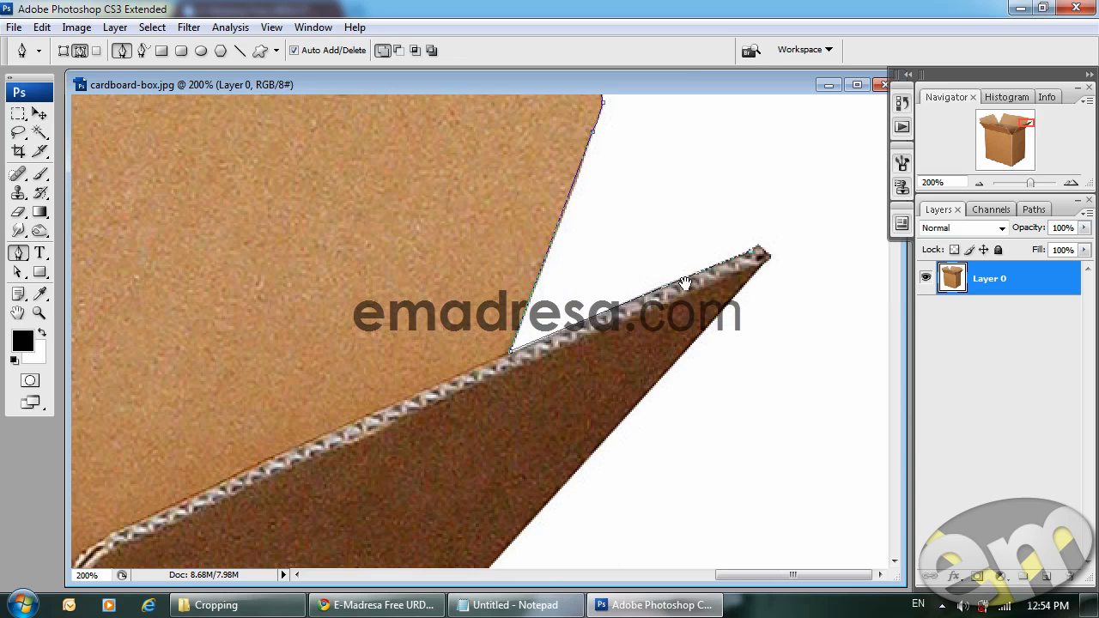
drag(511, 351, 510, 357)
- Extend the path down the right side flap's lower outer edge to where it meets the box's side wall
scroll(662, 201, down, 4)
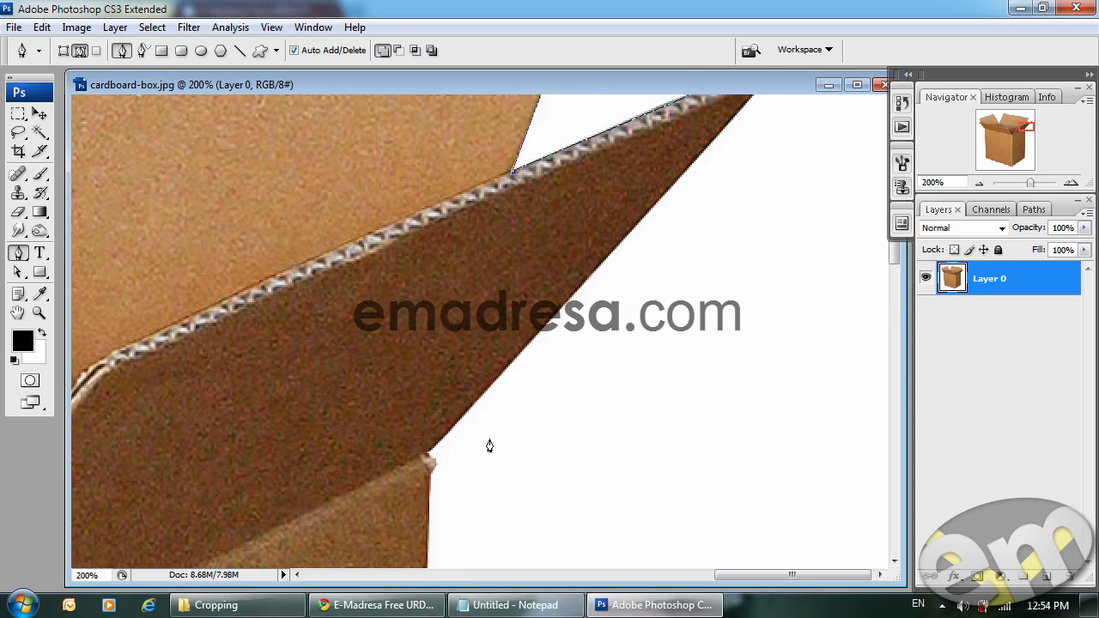
click(428, 458)
scroll(480, 360, up, 2)
drag(475, 348, 444, 274)
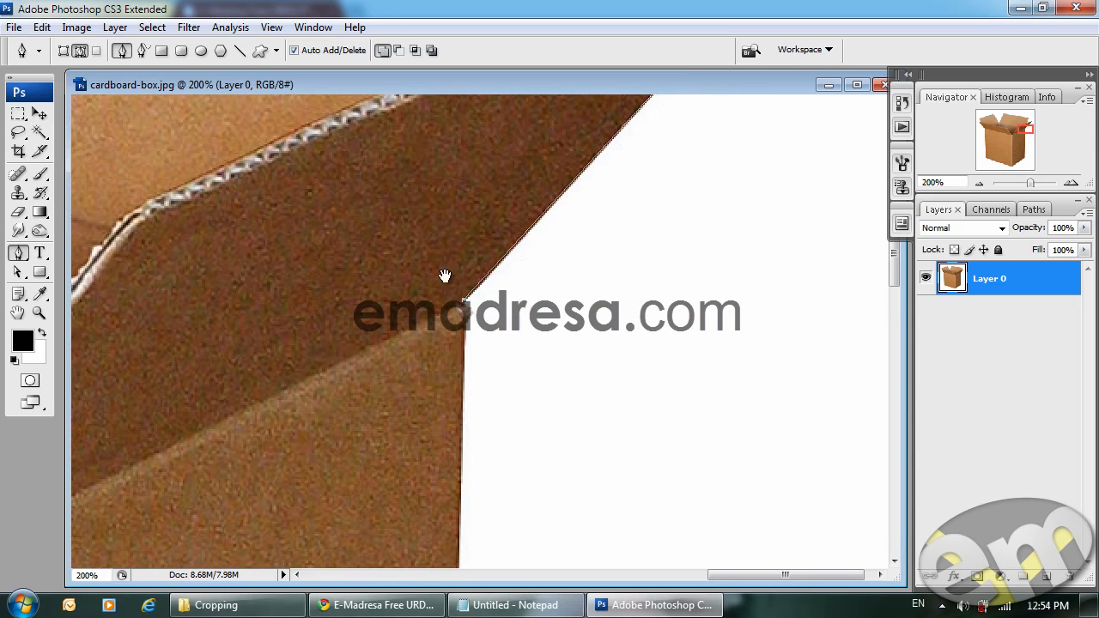
- Anchor the path just below the point where the right side flap meets the box's side wall
click(464, 326)
drag(500, 401, 520, 239)
drag(525, 321, 523, 290)
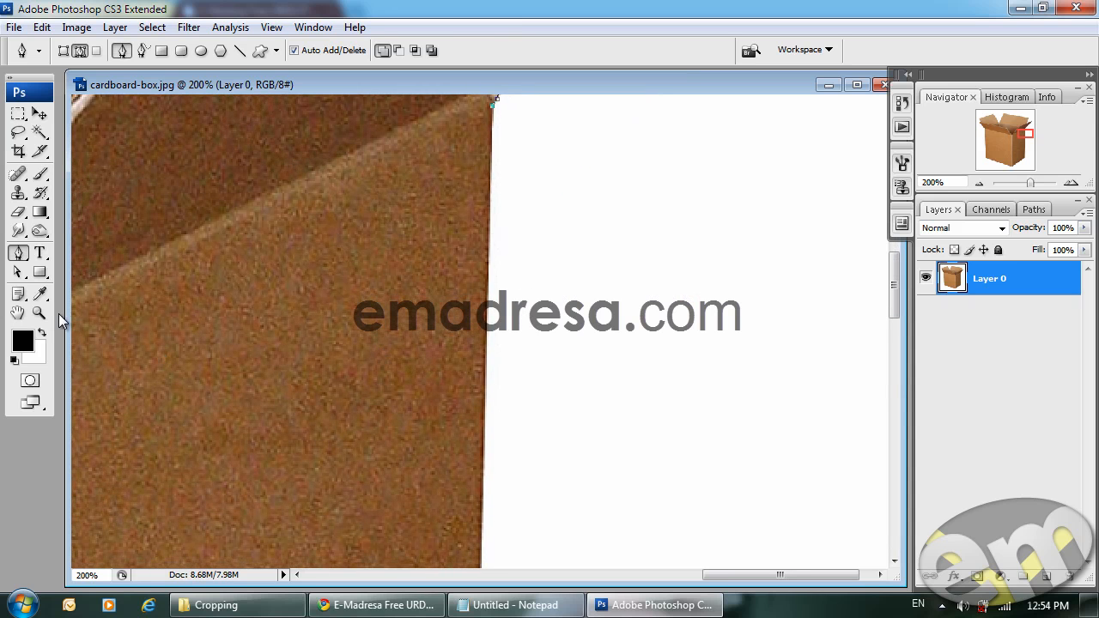
- Zoom out to 100% and extend the path down the outer edge of the box's right side wall toward its bottom corner
click(39, 312)
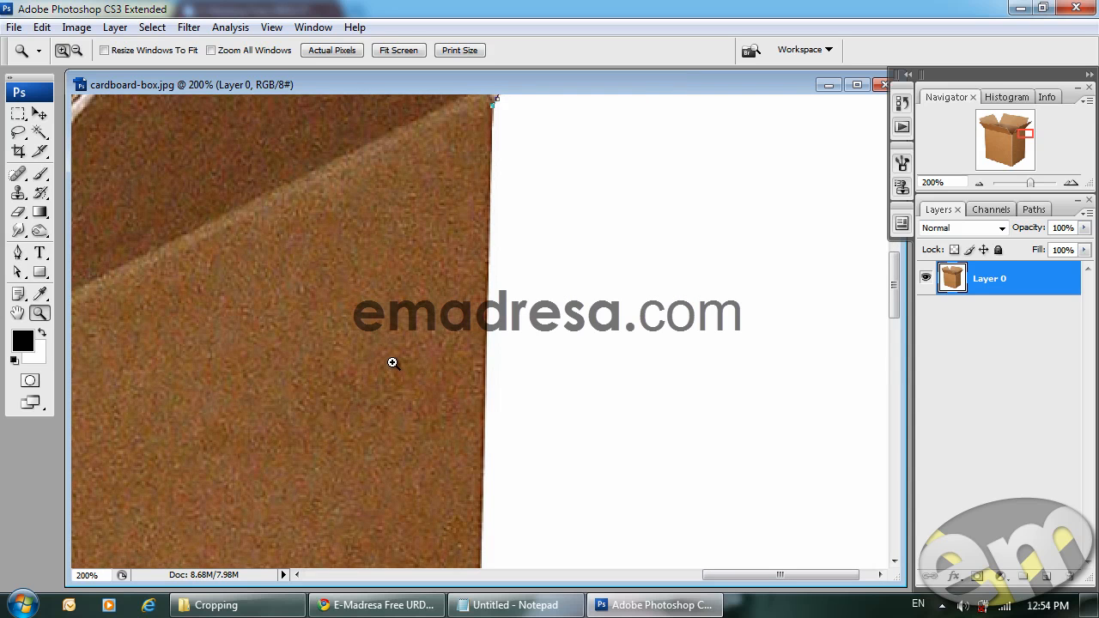
key(alt)
click(39, 314)
alt+click(501, 364)
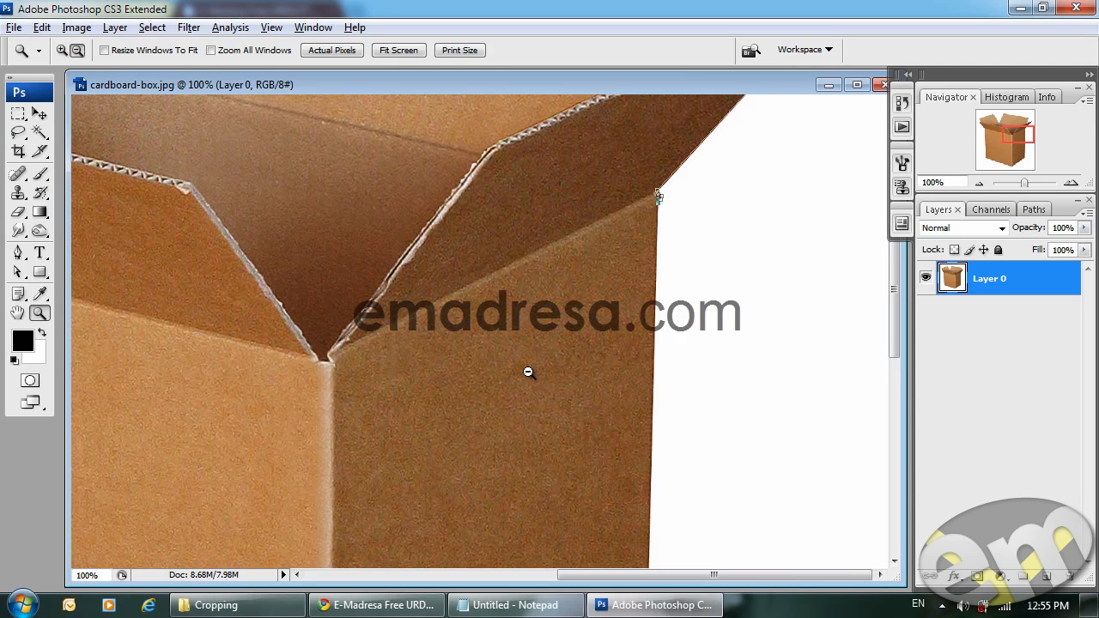
scroll(689, 382, down, 3)
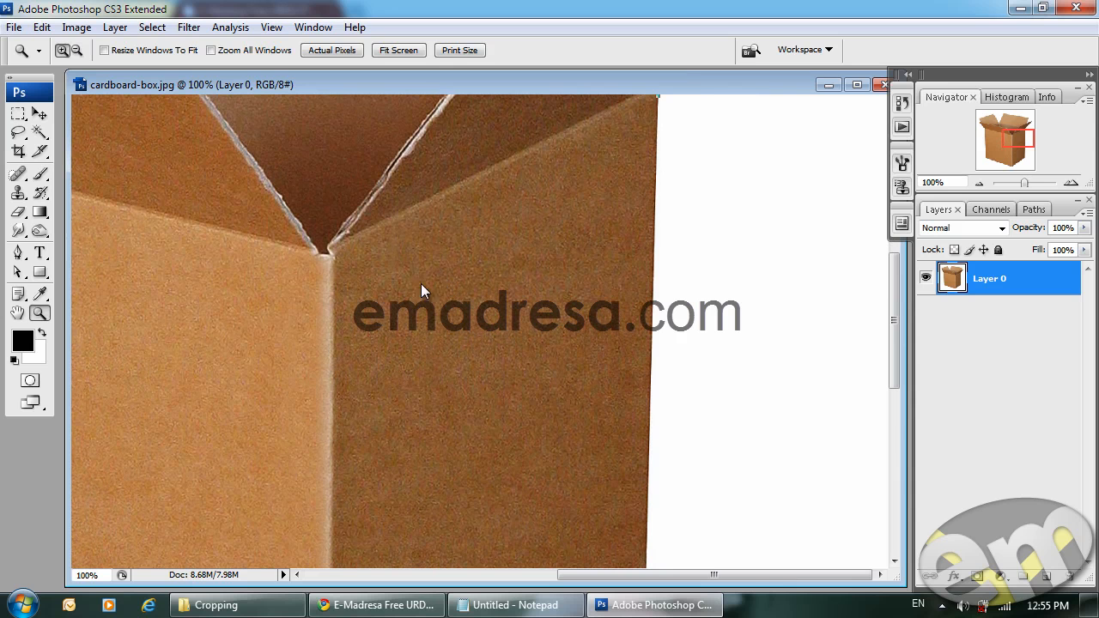
click(18, 251)
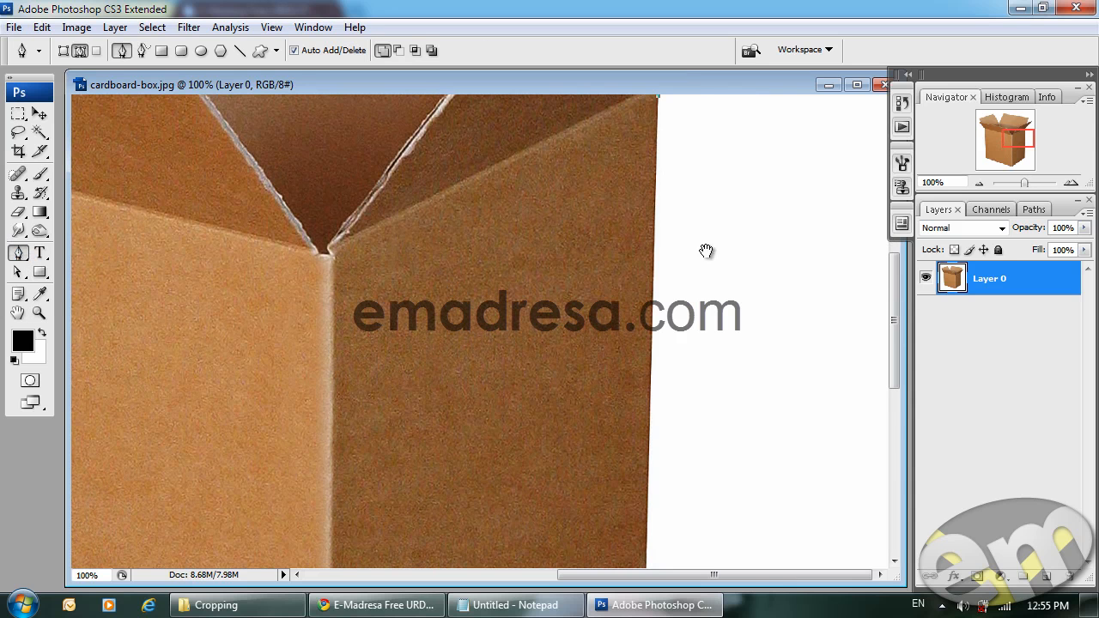
scroll(687, 215, up, 2)
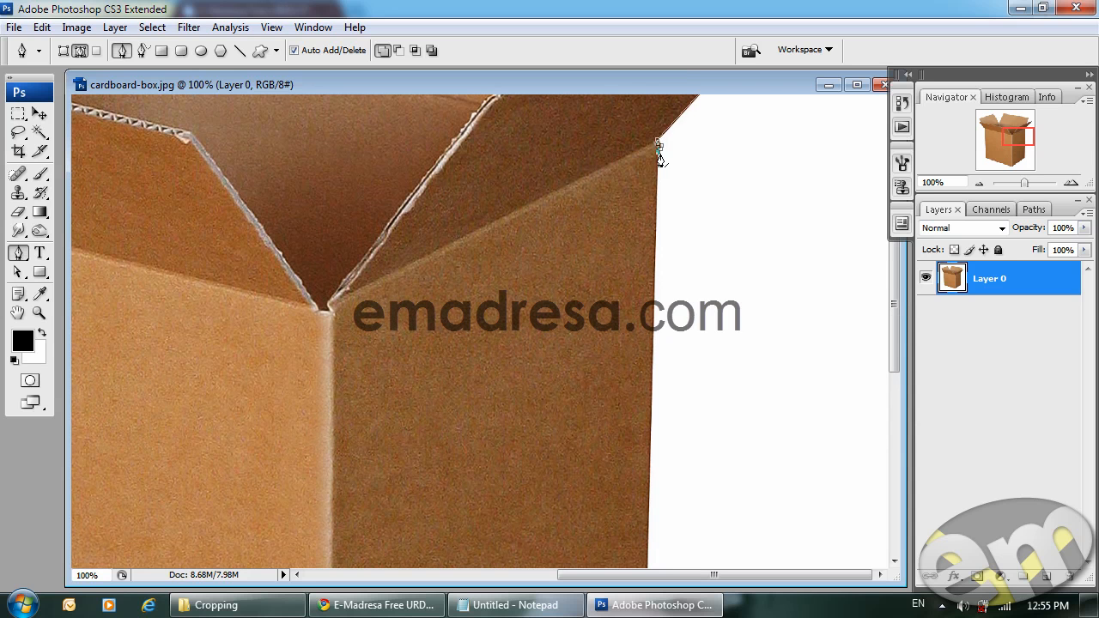
drag(718, 437, 716, 231)
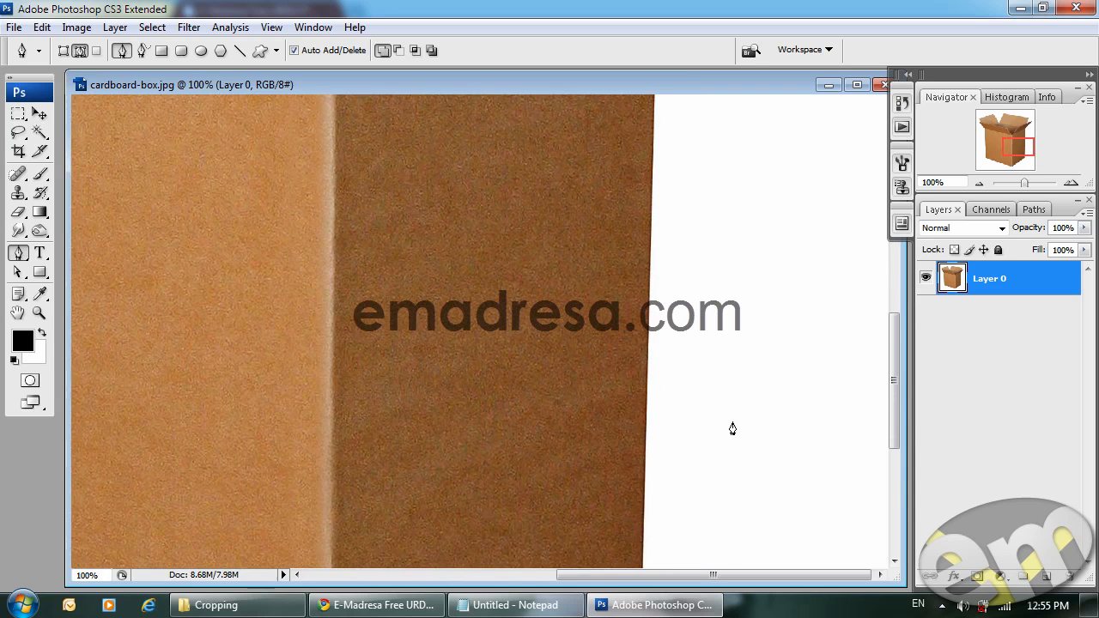
drag(731, 429, 712, 338)
click(644, 458)
drag(705, 384, 765, 303)
scroll(762, 317, down, 5)
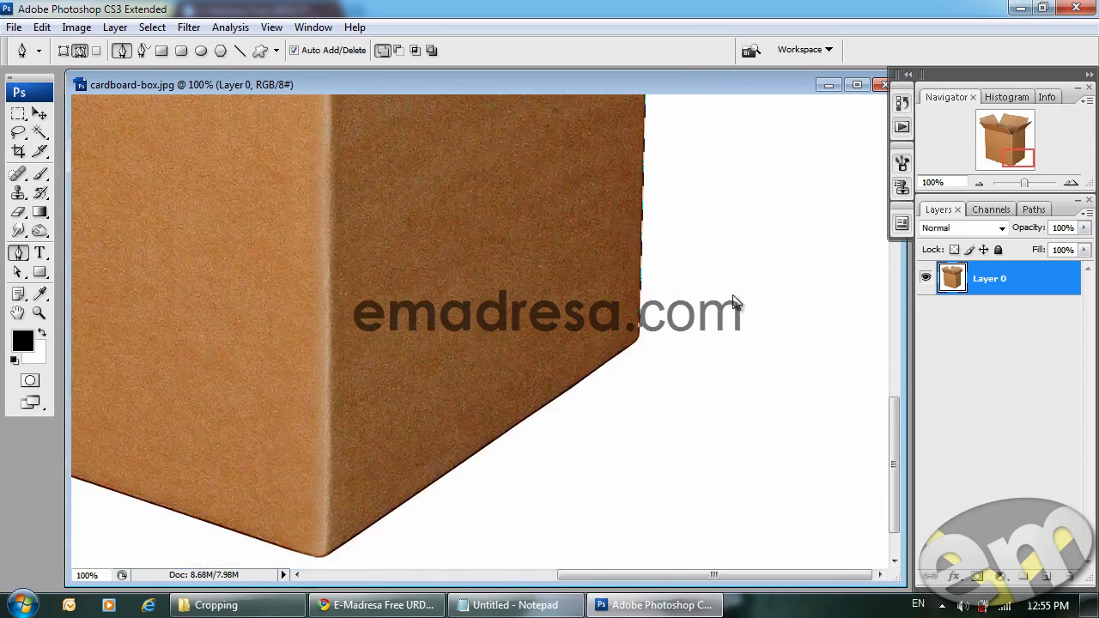
- At 200% zoom, carry the path around the side wall's rounded bottom-right corner, bending the connecting segment onto the cardboard edge
click(38, 312)
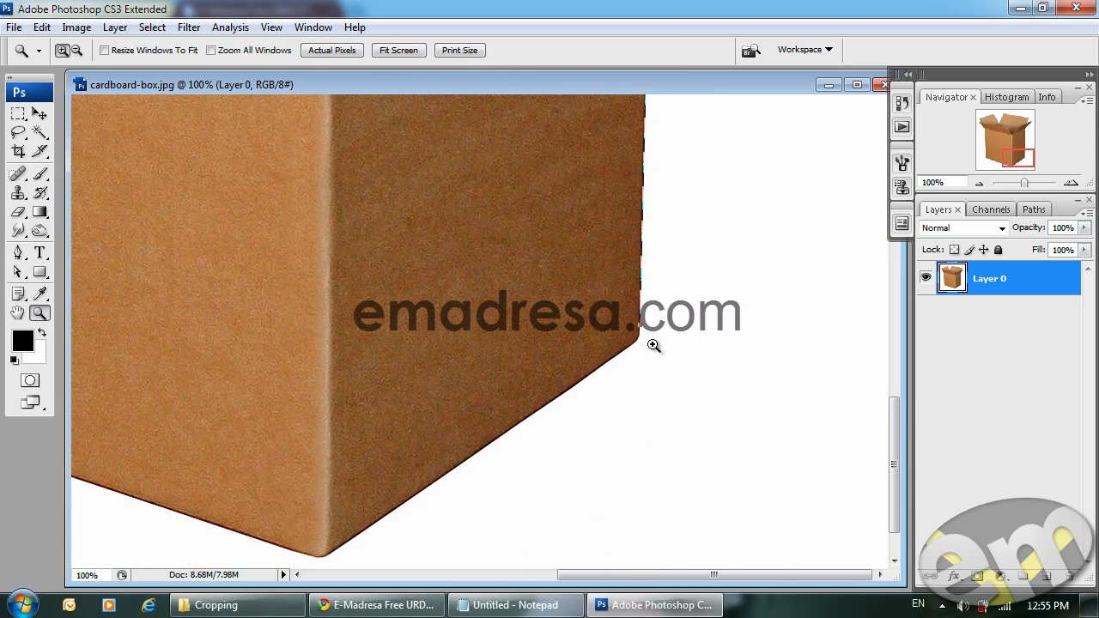
click(667, 384)
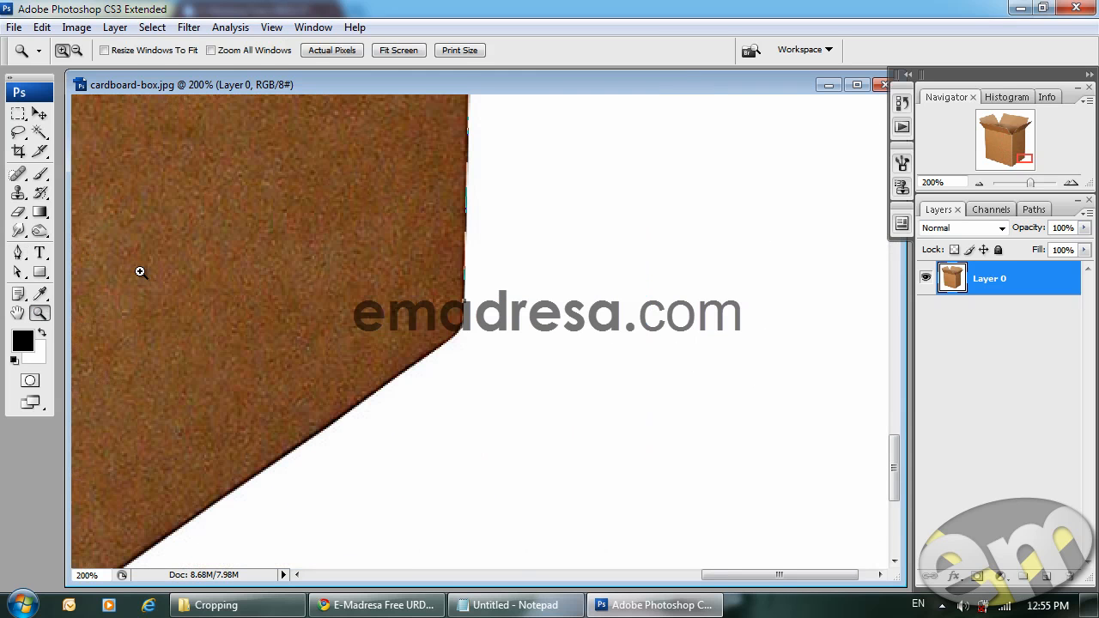
click(18, 252)
scroll(270, 332, left, 3)
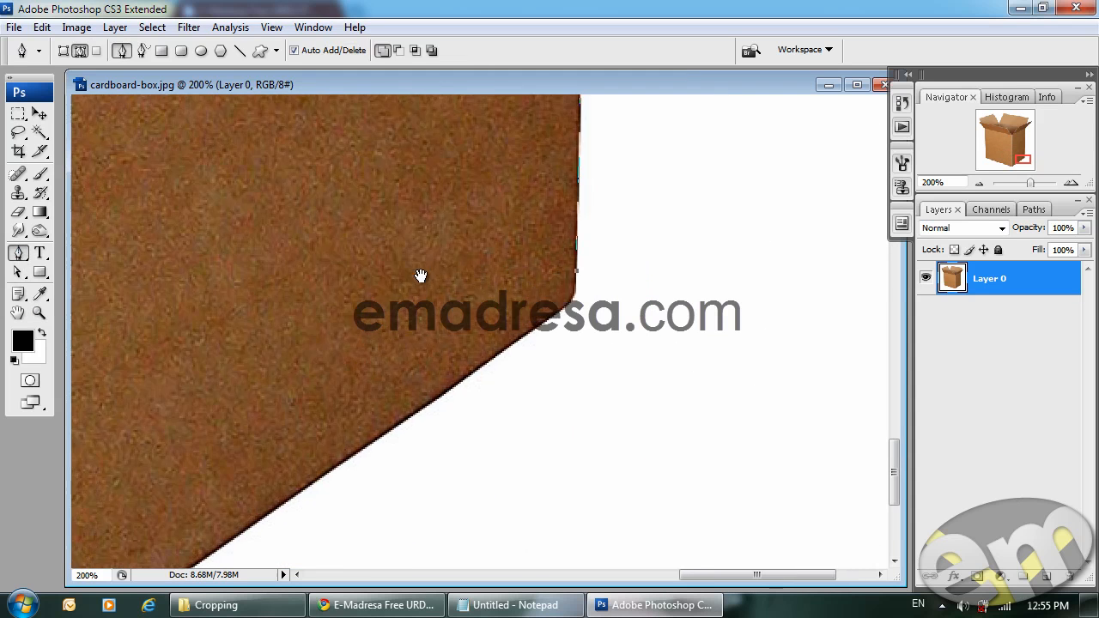
click(521, 335)
click(575, 271)
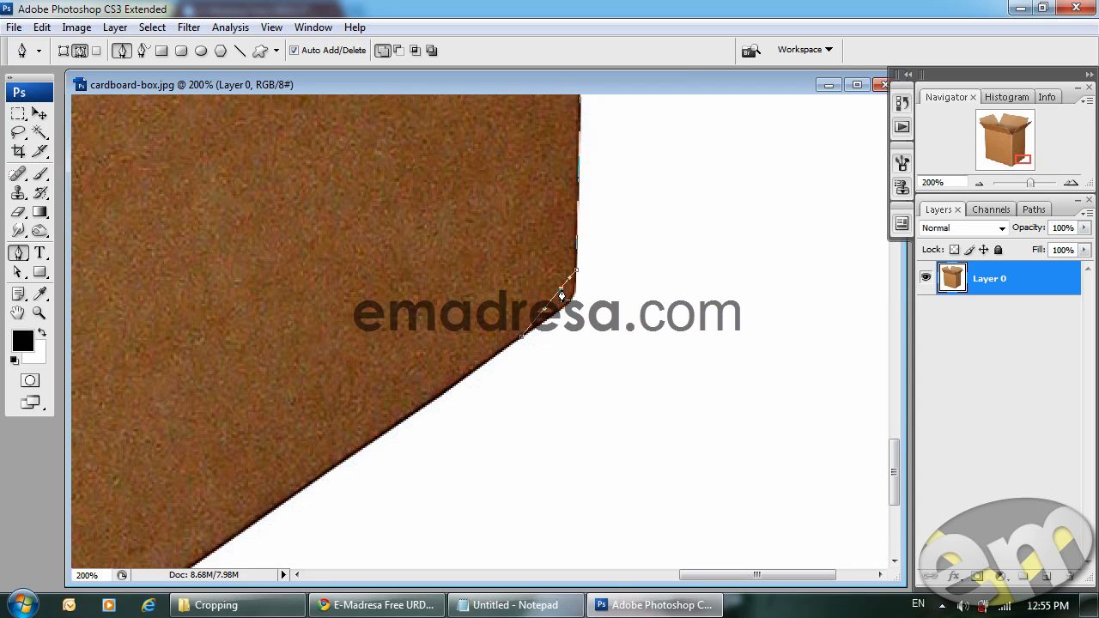
drag(560, 288, 570, 298)
- Extend the path along the side wall's bottom edge and curve it around the box's lowest front corner
drag(378, 396, 539, 227)
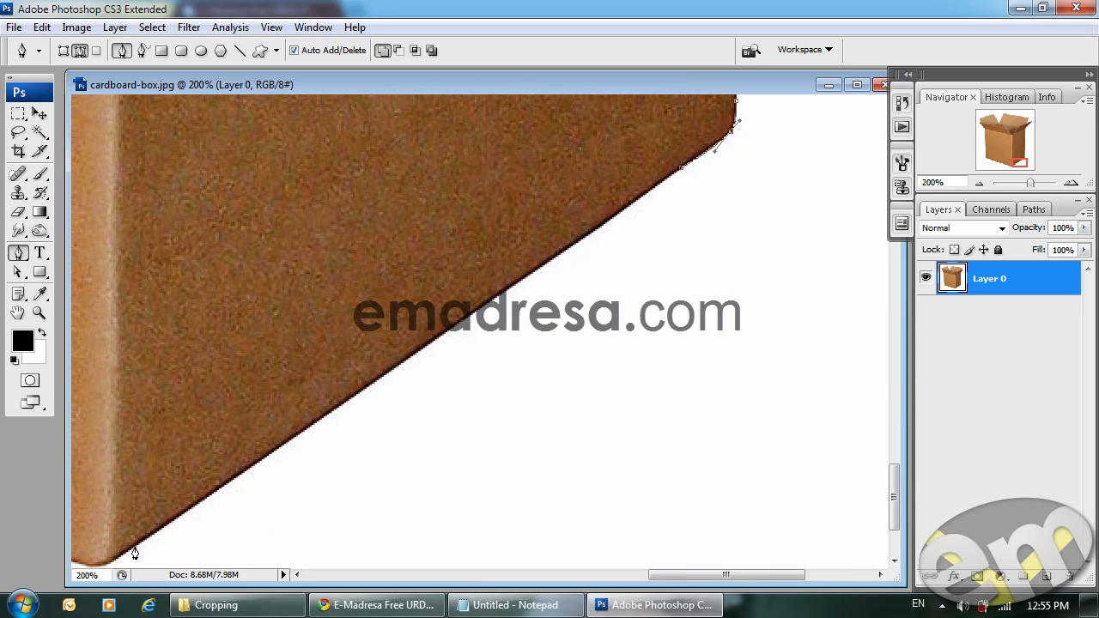
drag(270, 351, 557, 163)
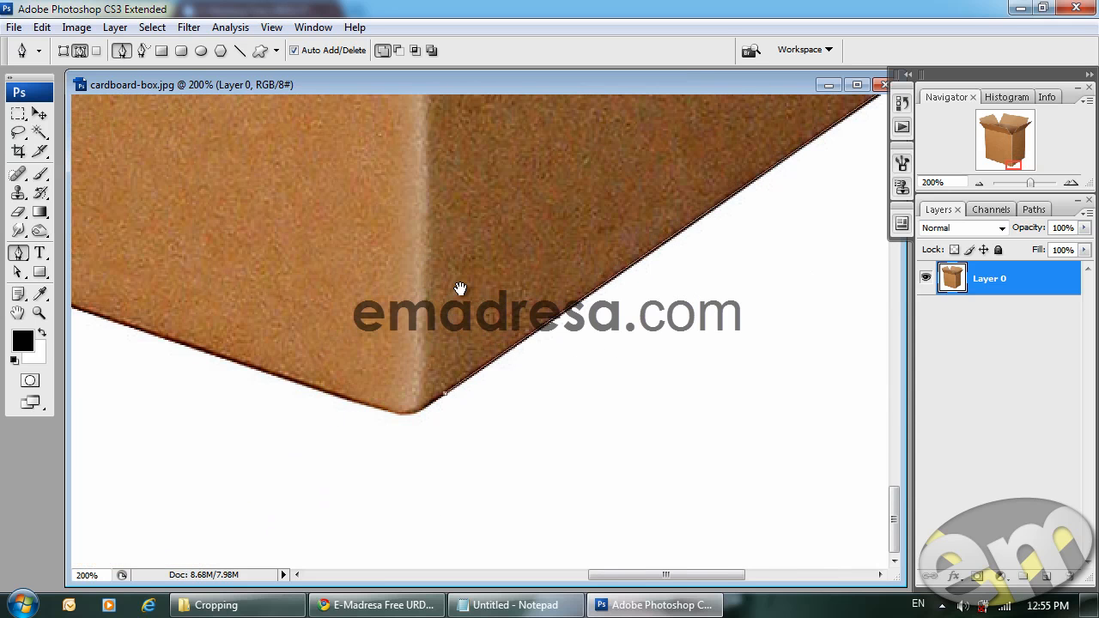
click(352, 403)
drag(411, 396, 409, 411)
- Continue the path along the front wall's bottom edge and around its rounded lower-left corner
drag(324, 331, 559, 330)
drag(468, 307, 571, 315)
drag(453, 278, 576, 330)
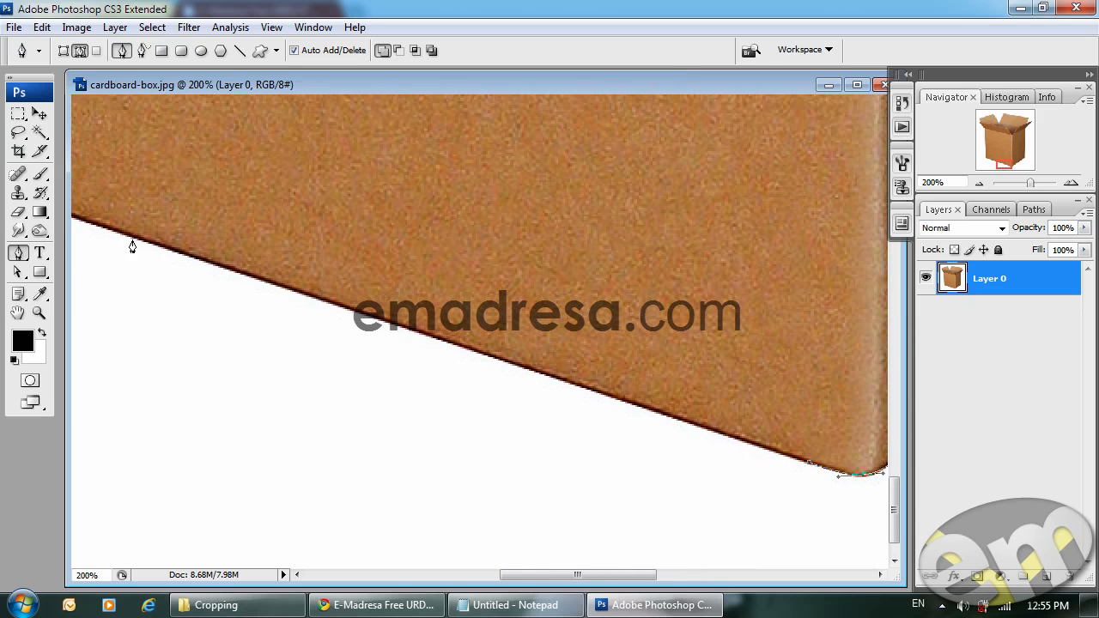
drag(253, 257, 586, 294)
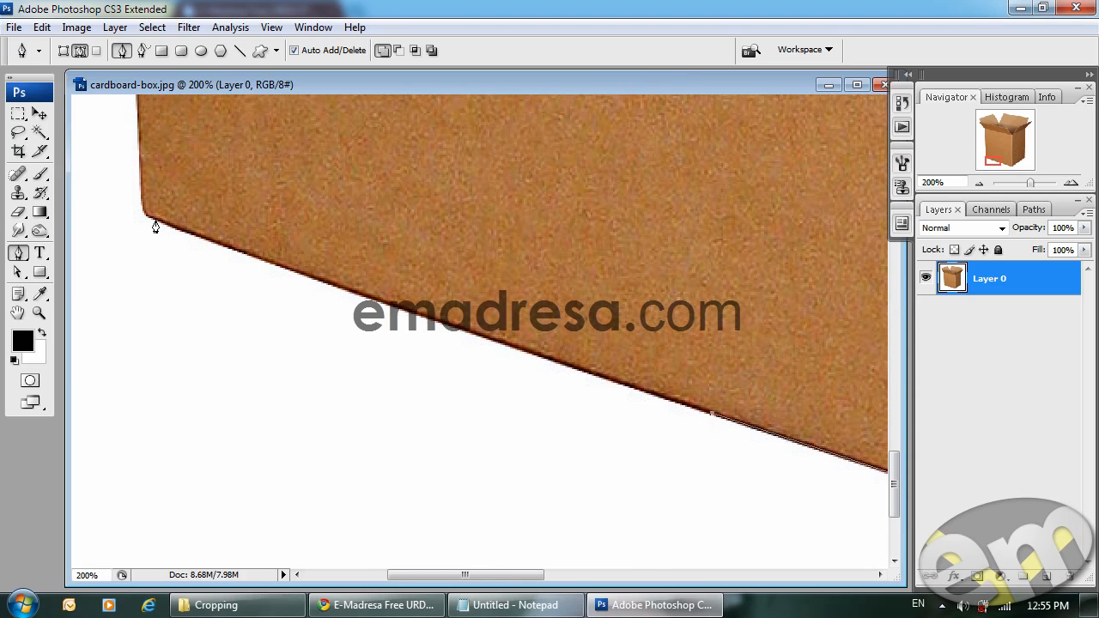
drag(297, 204, 483, 331)
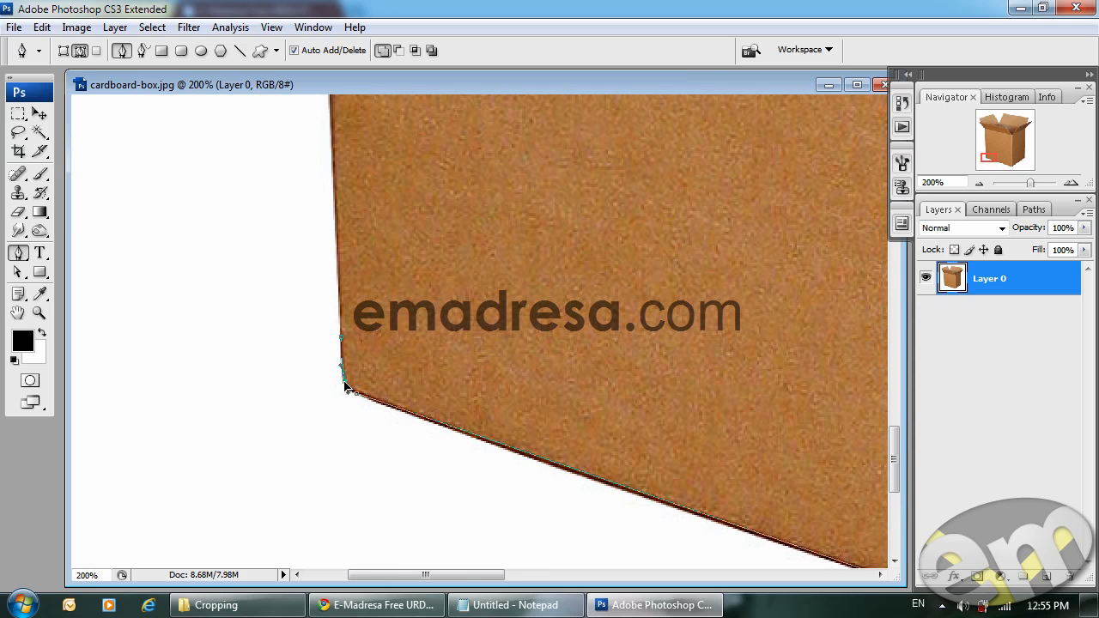
- Extend the path up the front wall's left edge to the corner where the front flap begins
drag(424, 215, 405, 358)
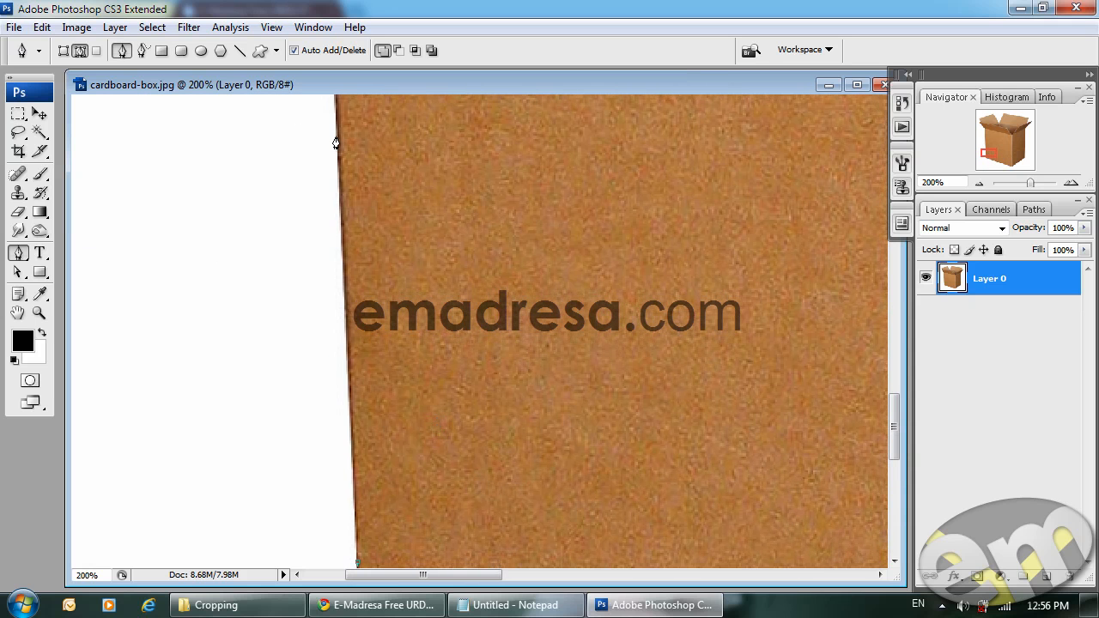
drag(442, 149, 495, 456)
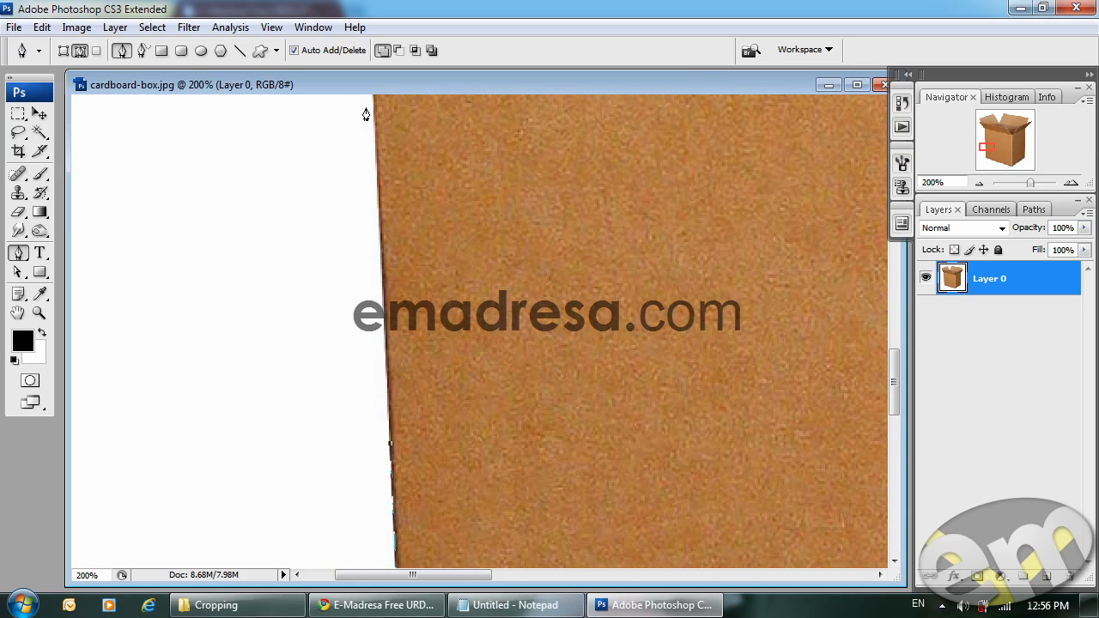
drag(483, 197, 592, 478)
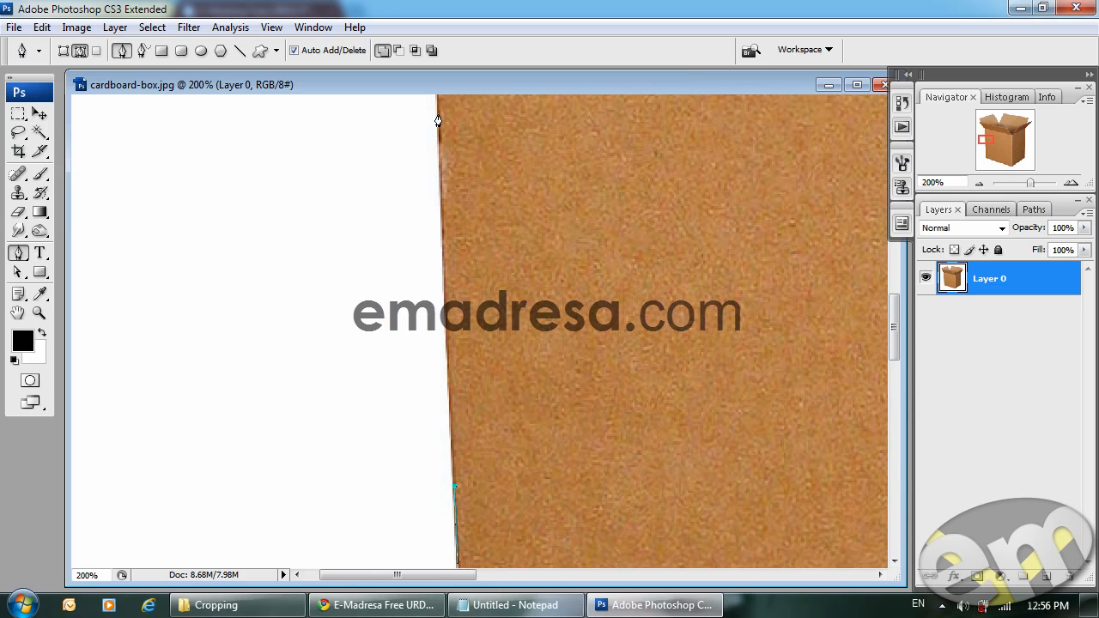
drag(601, 140, 576, 301)
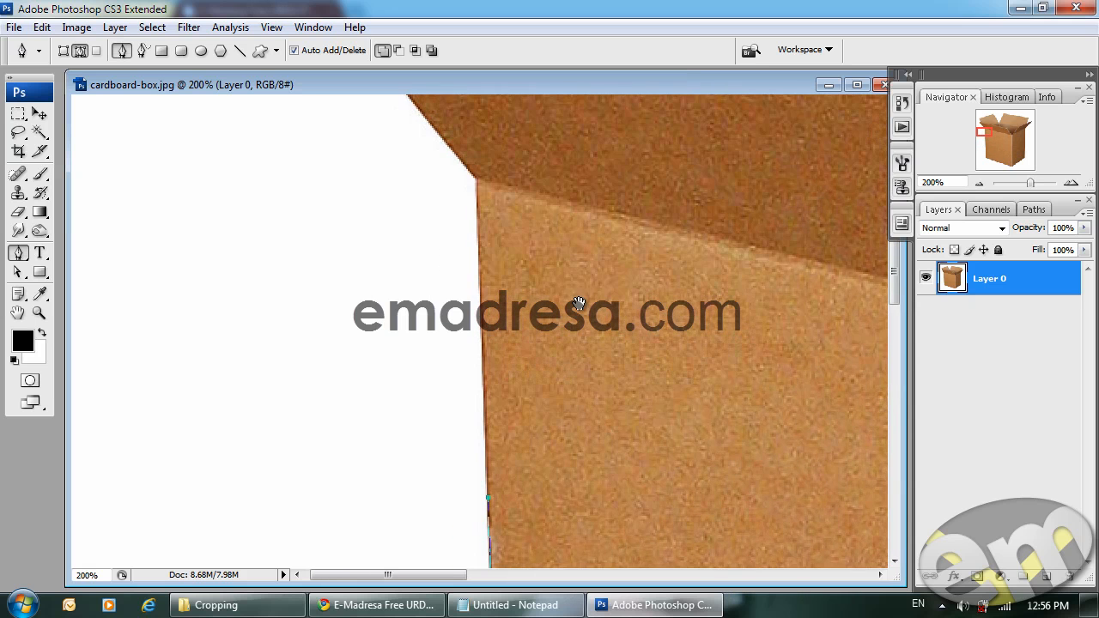
click(476, 183)
- Trace the front flap's outer edge to its tip, then along its corrugated edge to the left rear flap
scroll(711, 386, up, 5)
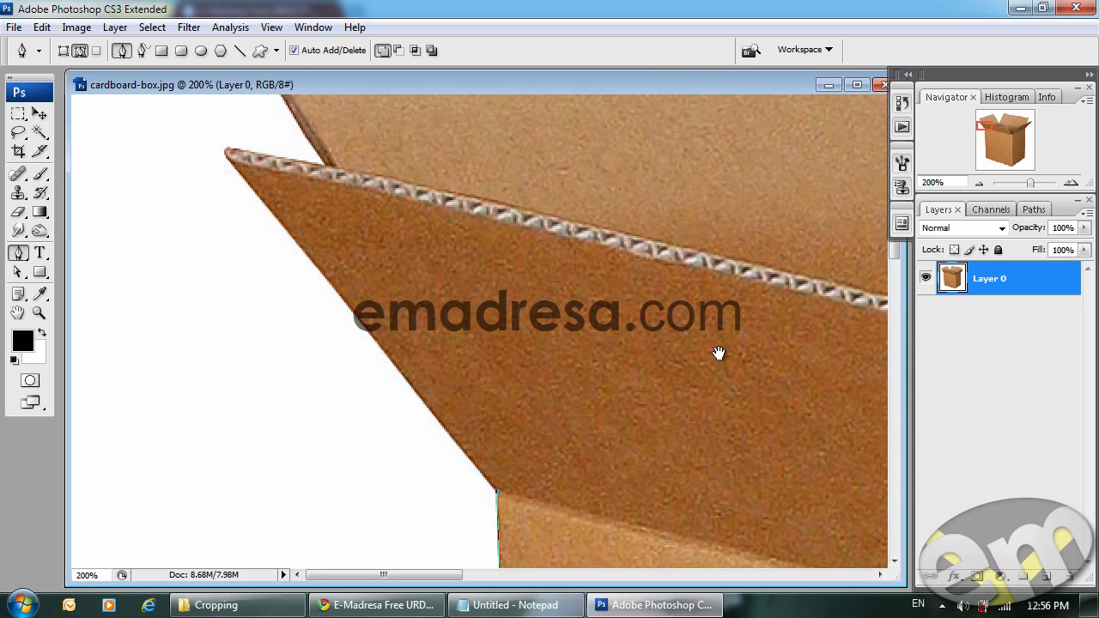
click(225, 176)
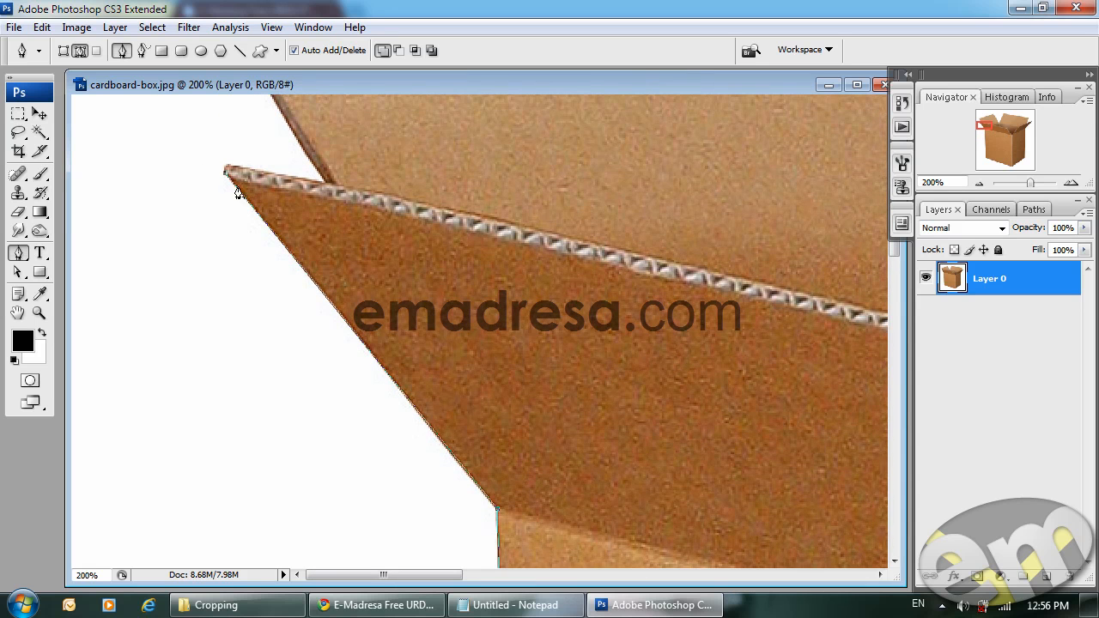
scroll(400, 246, up, 2)
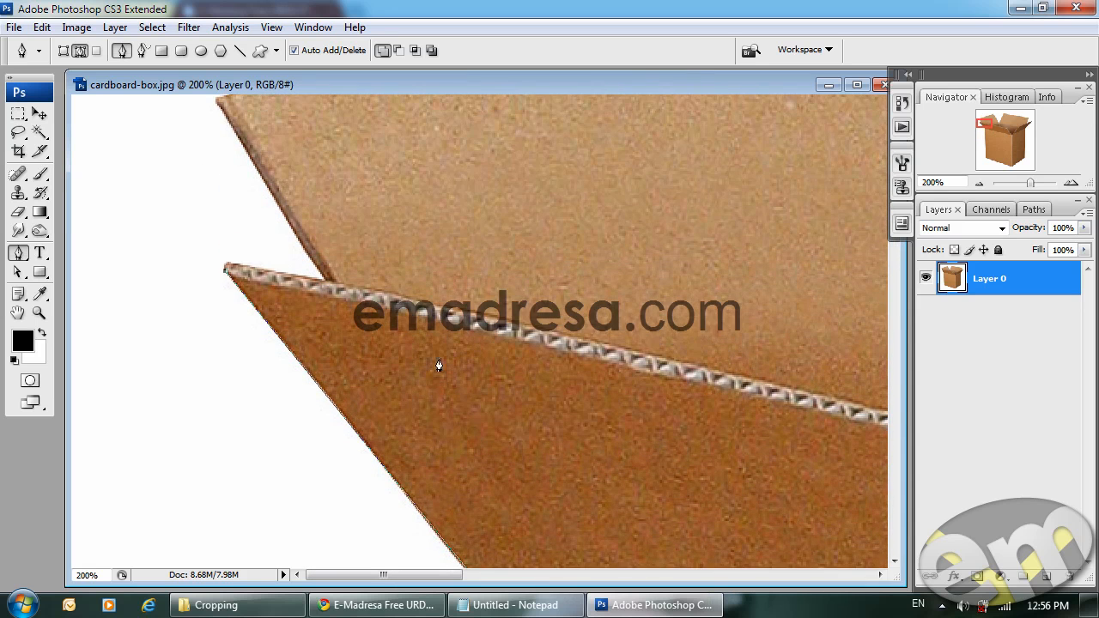
click(228, 265)
scroll(334, 167, up, 4)
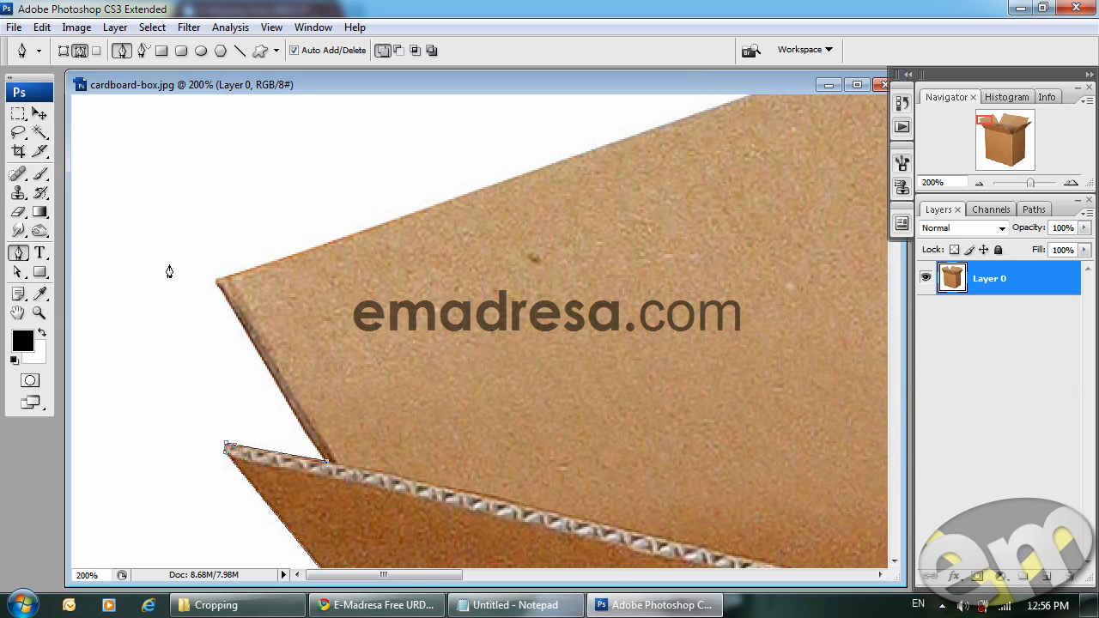
- Extend the path up the left rear flap's dark side edge and align the anchor point with the flap's outer corner
click(215, 285)
drag(216, 284, 218, 281)
drag(340, 310, 379, 341)
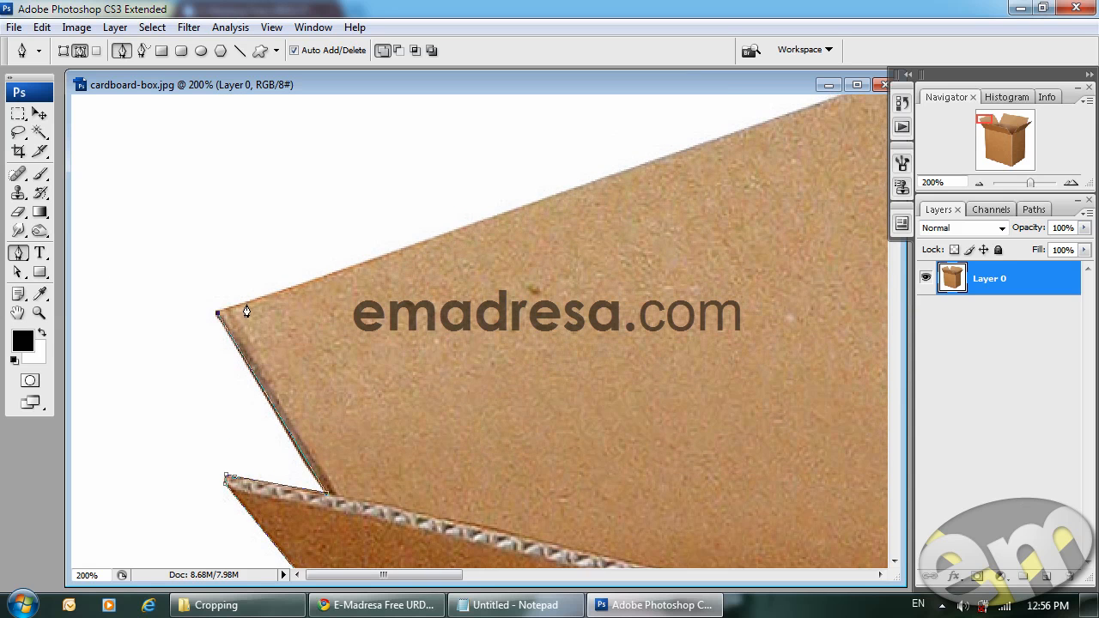
click(39, 116)
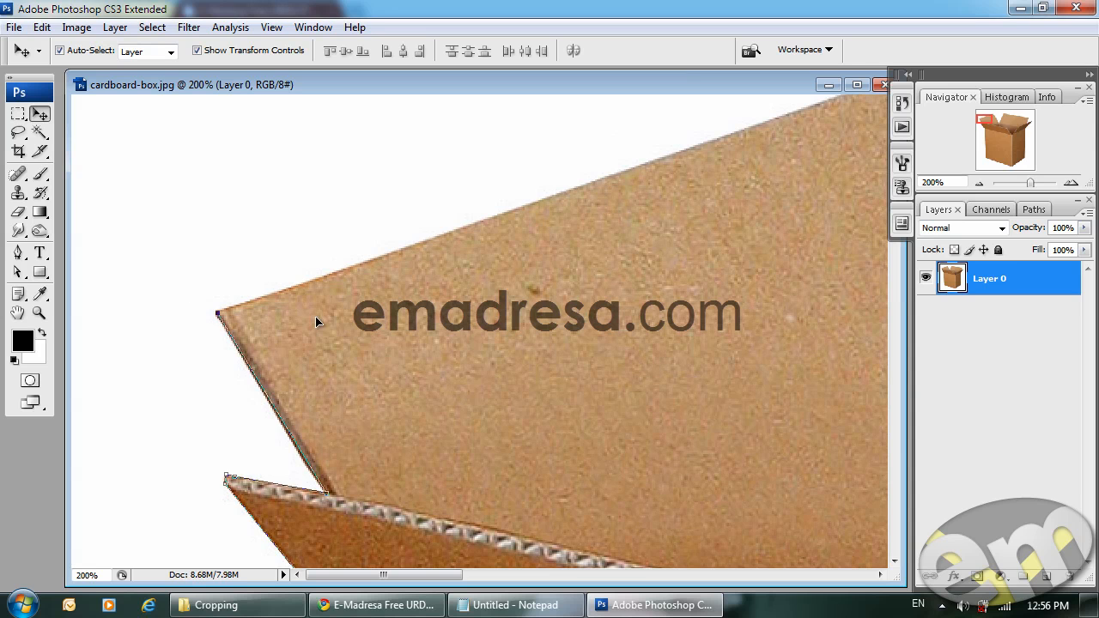
click(18, 252)
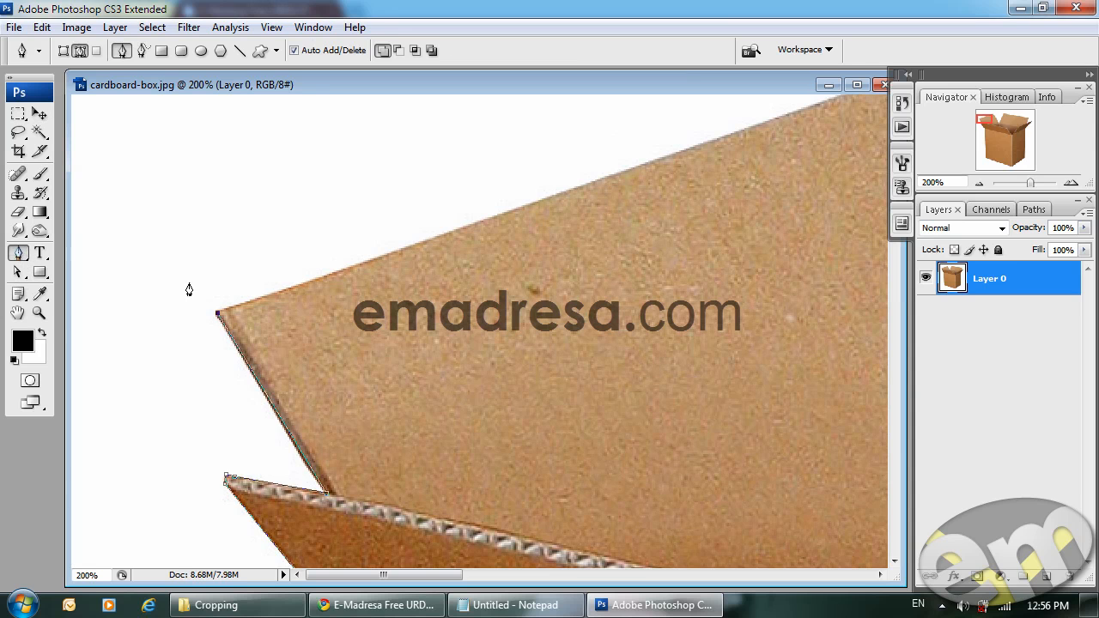
click(412, 244)
key(ctrl+z)
click(18, 272)
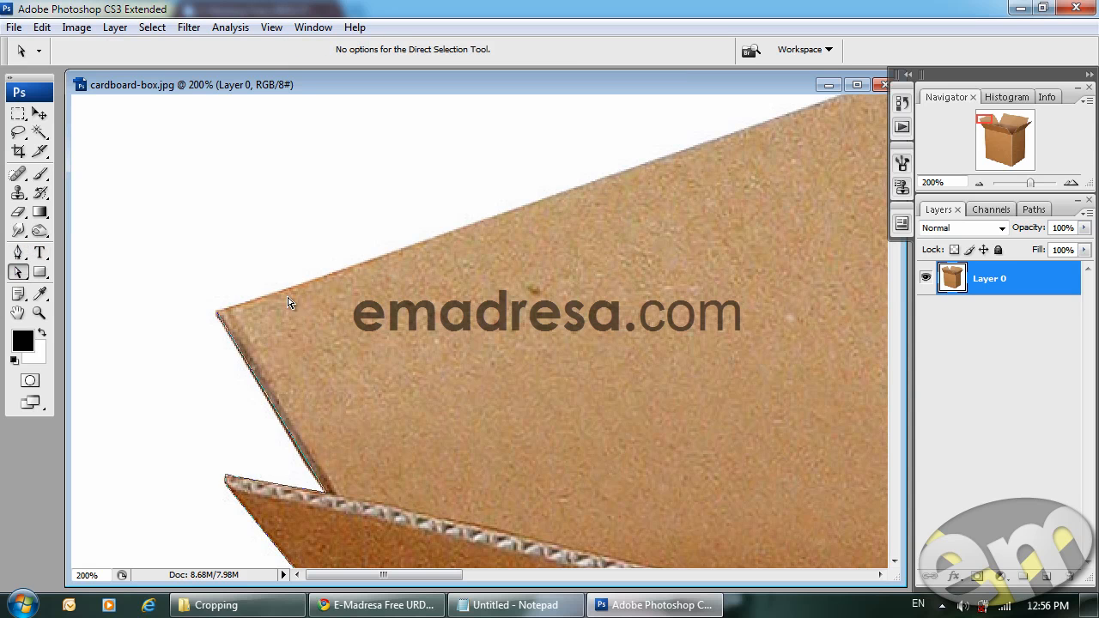
click(244, 356)
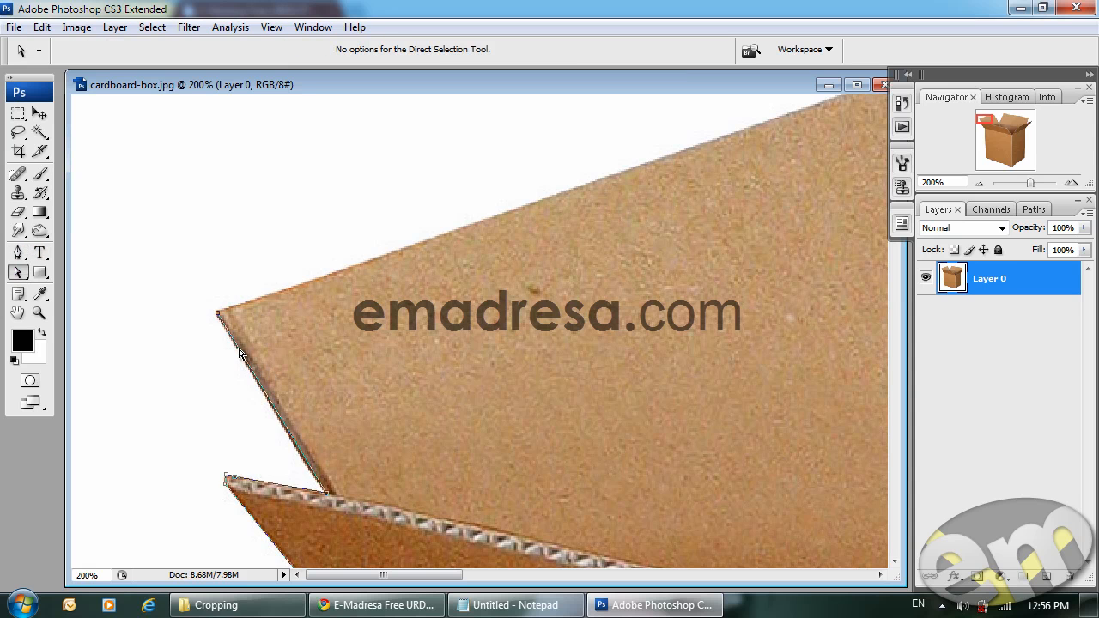
right_click(19, 273)
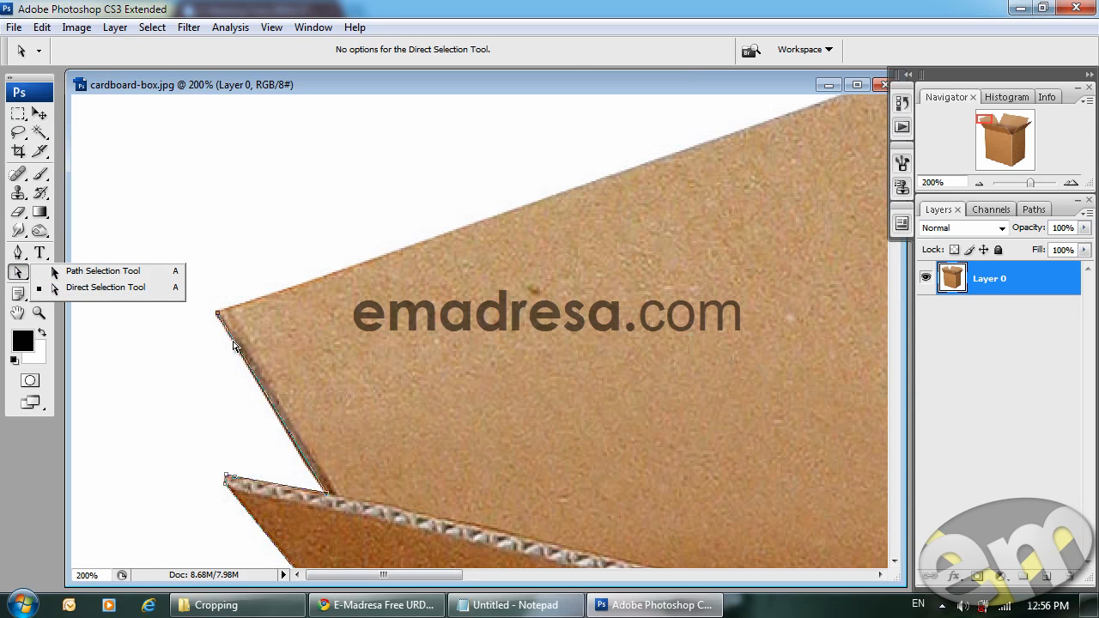
- Resume the path at the left rear flap's outer corner and extend it along the upper edge, around the flap's peak
key(p)
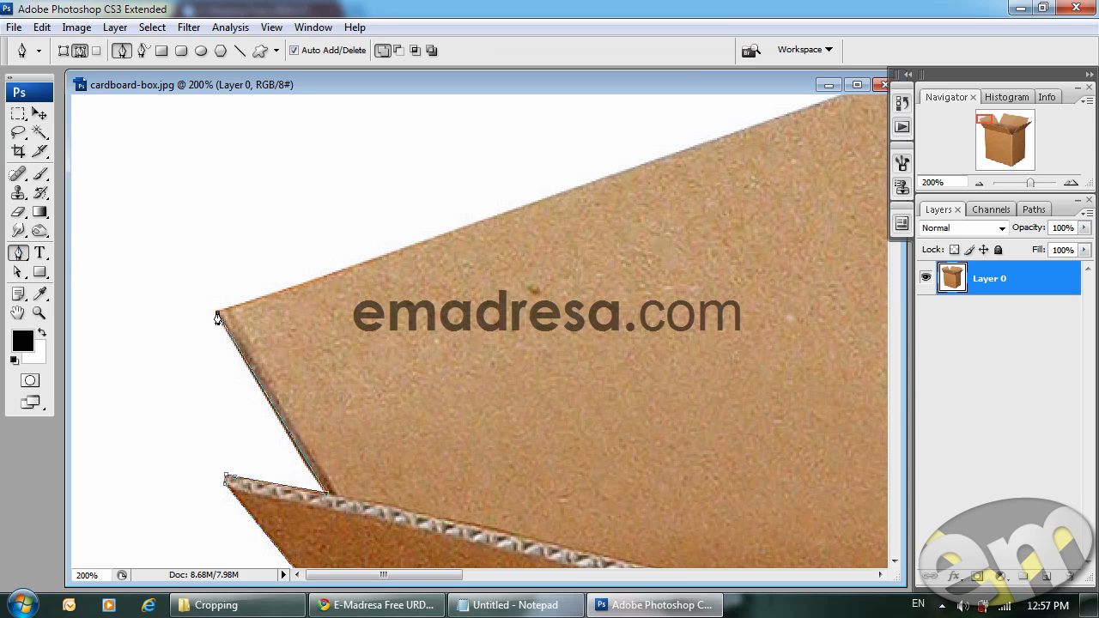
drag(406, 281, 396, 330)
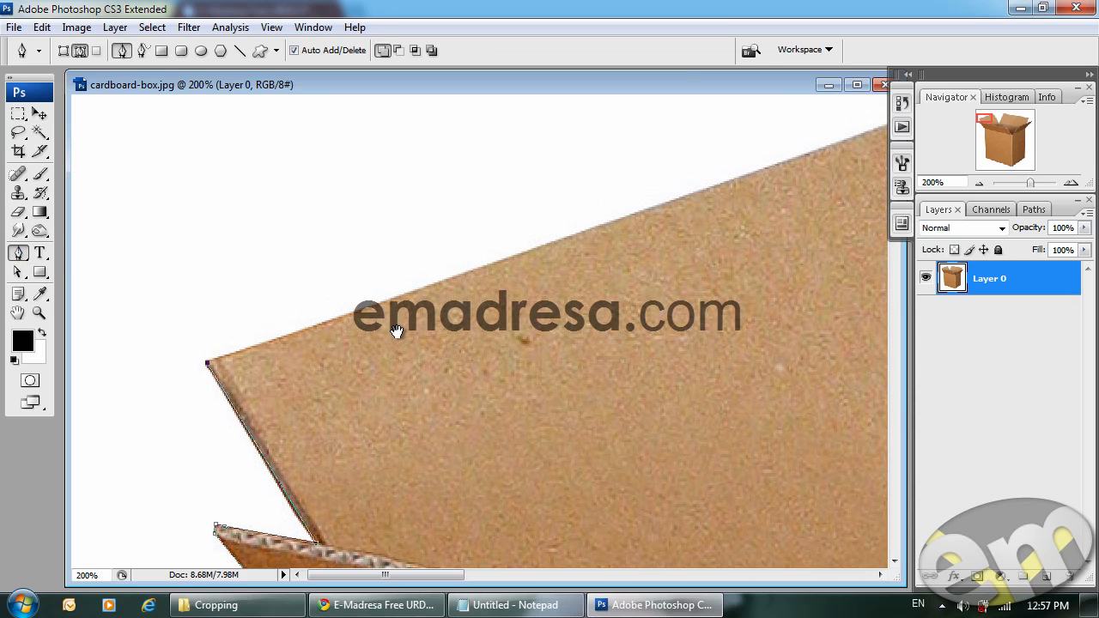
click(631, 218)
drag(739, 240, 416, 411)
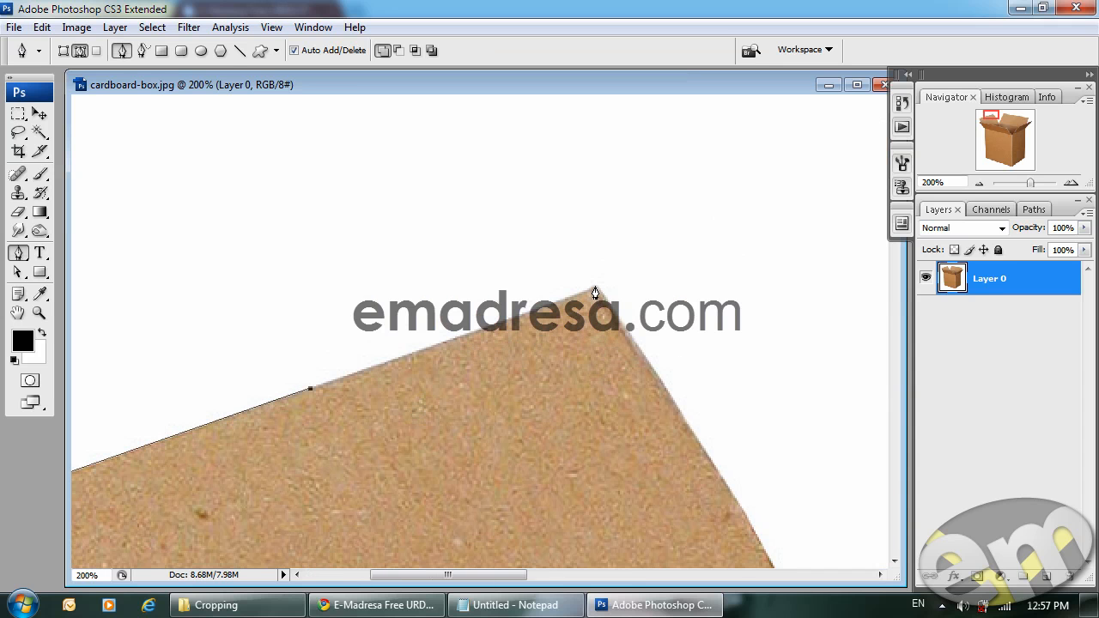
click(588, 292)
drag(625, 327, 399, 215)
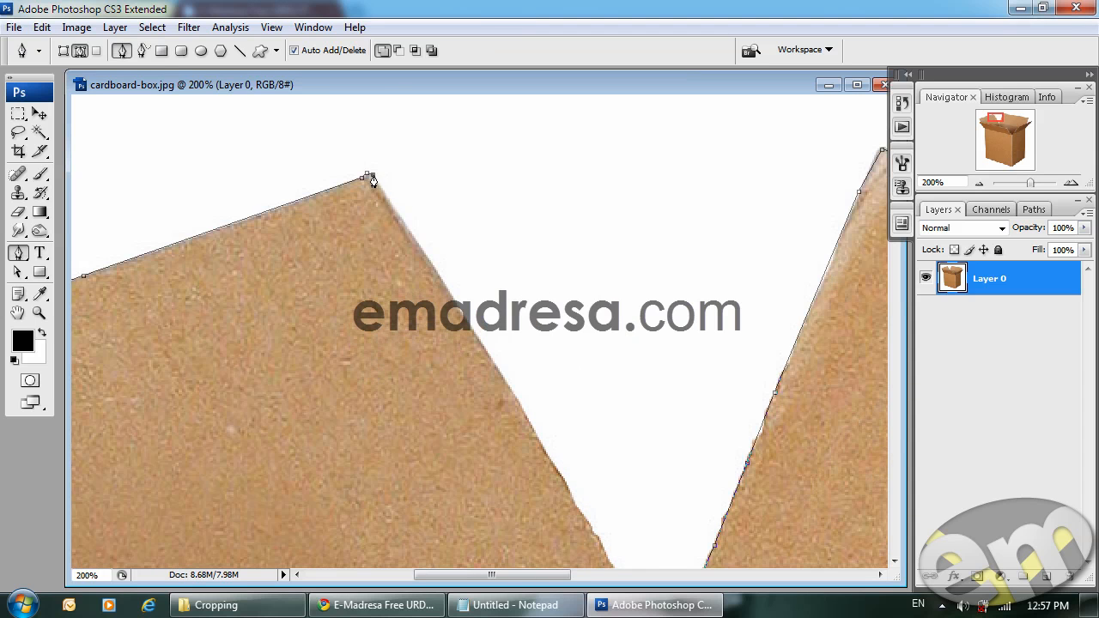
- Trace the left rear flap's inner edge down to the narrow gap between the rear flaps and close the path at its starting point
drag(444, 273, 417, 197)
click(536, 406)
drag(540, 418, 307, 156)
click(385, 301)
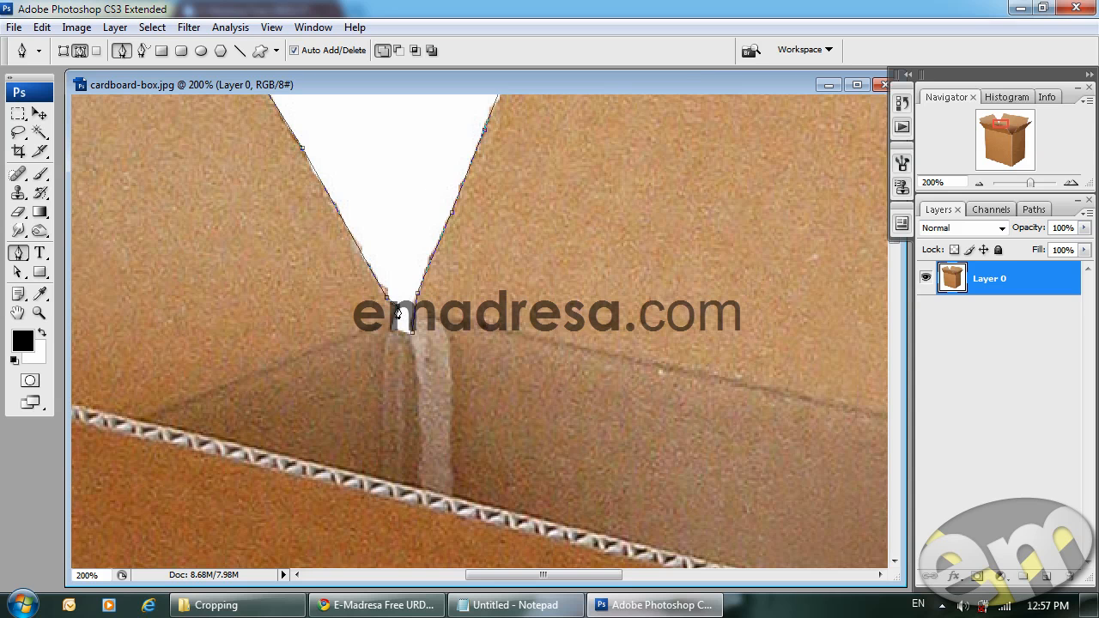
click(390, 331)
click(412, 335)
drag(523, 253, 527, 304)
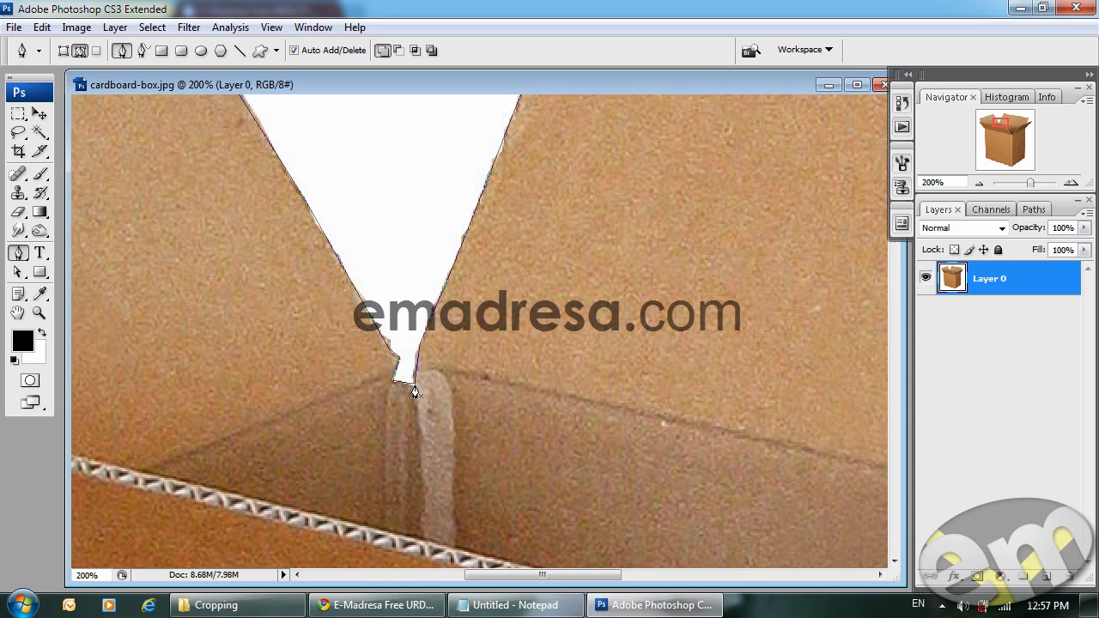
- Convert the closed box path into a new anti-aliased selection with a 0-pixel feather radius
click(39, 313)
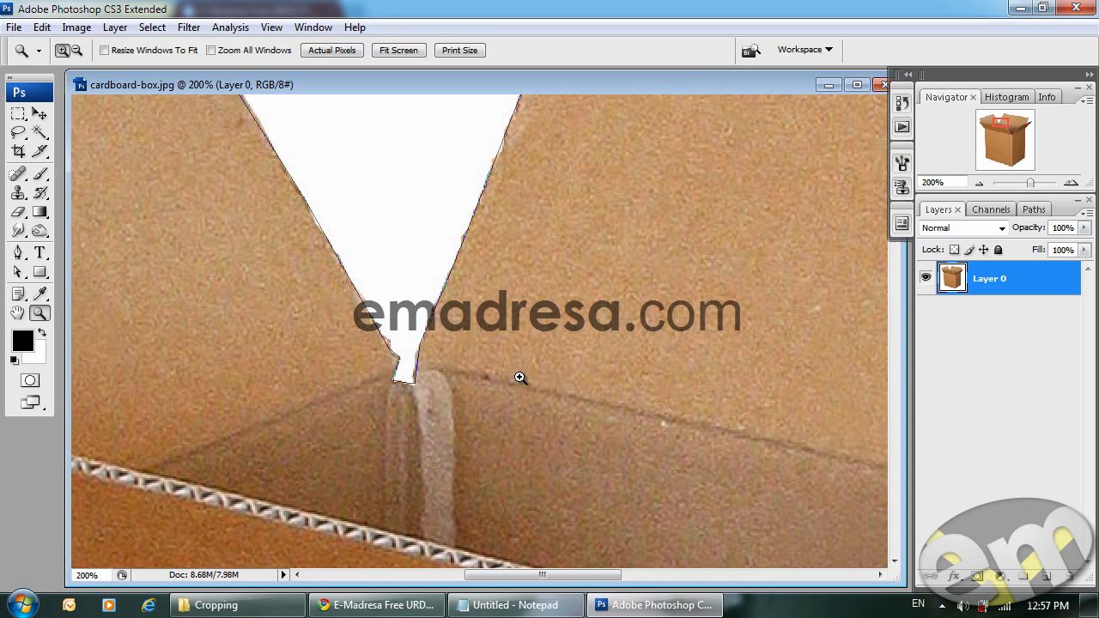
alt+click(513, 348)
alt+click(567, 338)
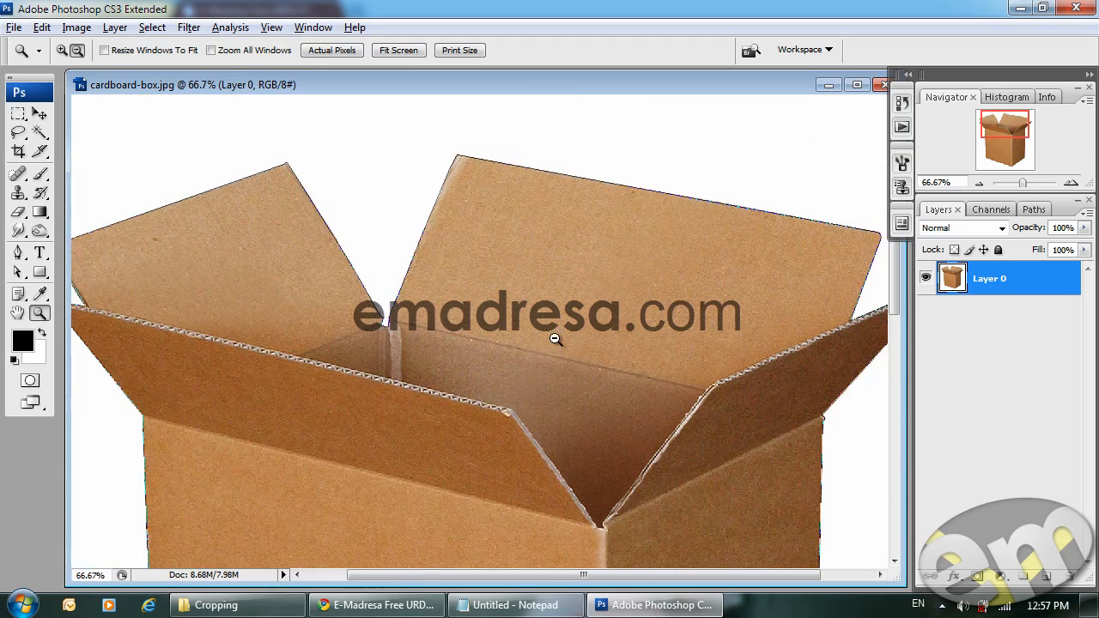
alt+click(515, 350)
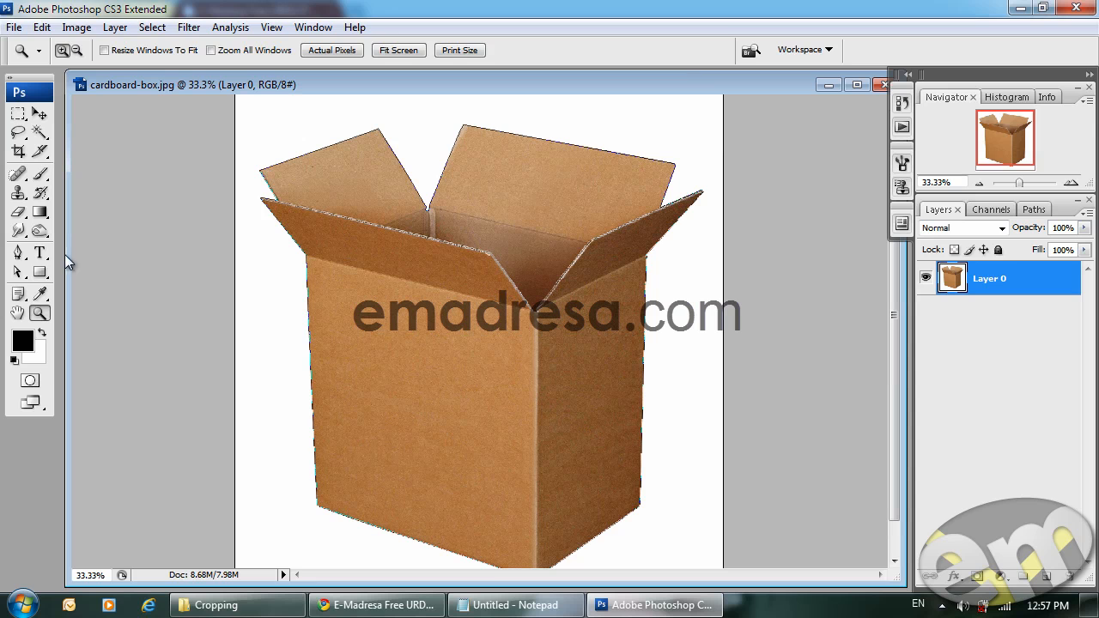
click(18, 253)
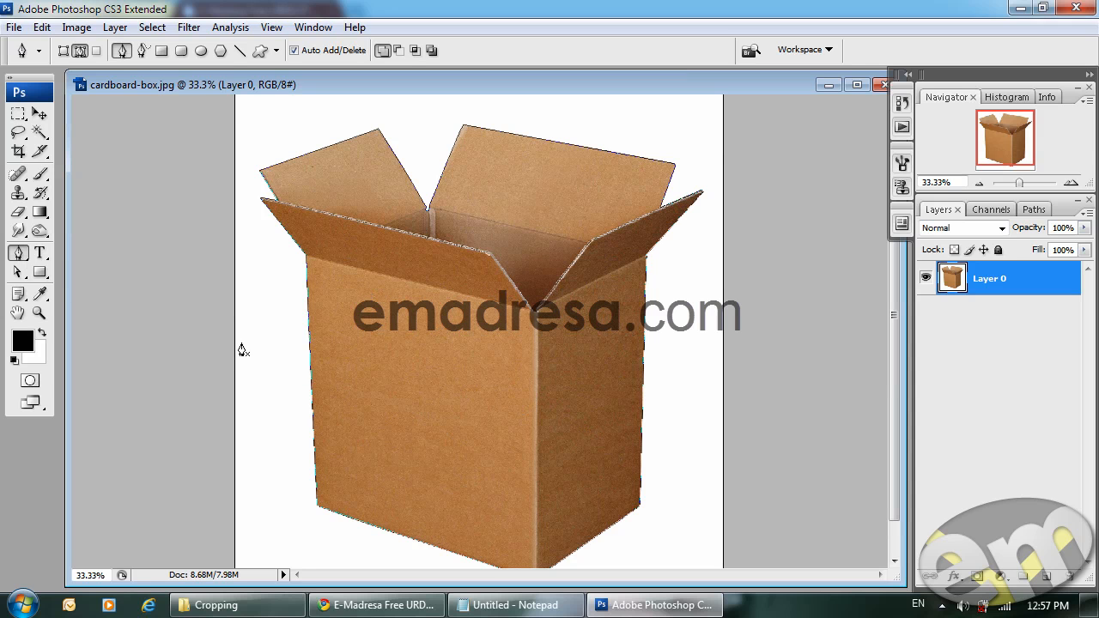
right_click(479, 337)
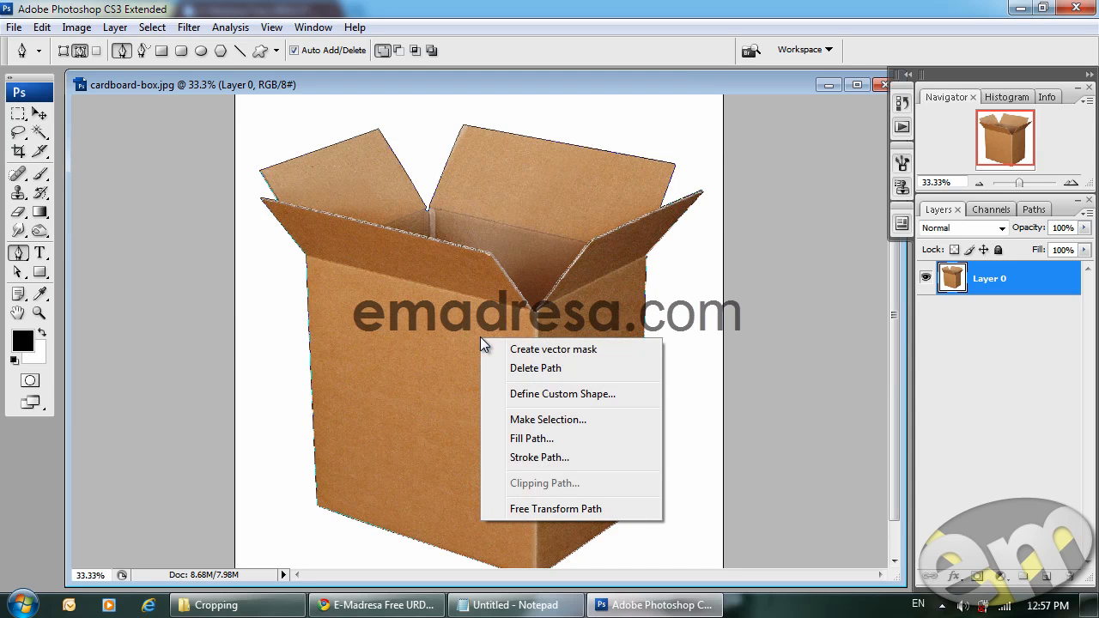
click(532, 420)
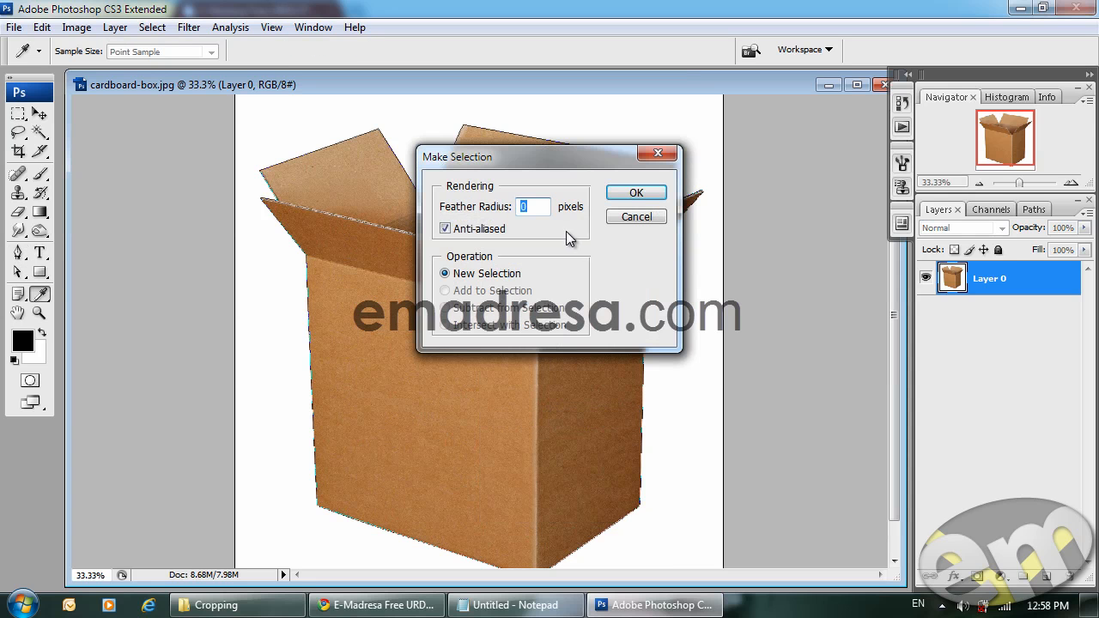
drag(534, 156, 642, 174)
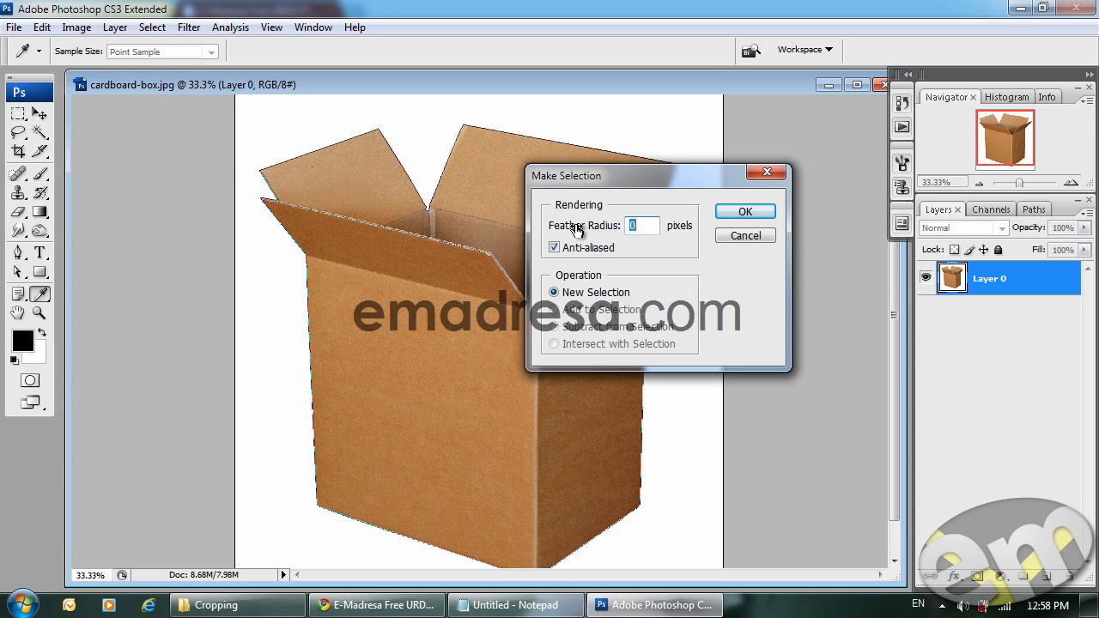
click(723, 213)
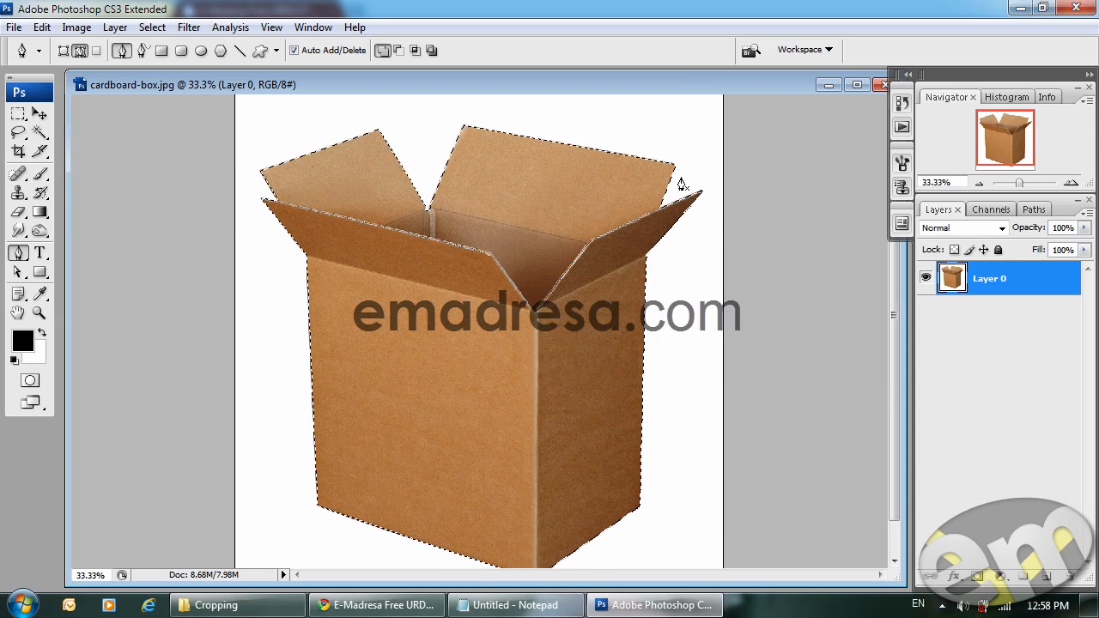
- Invert the selection, delete the white background around the box, and deselect
drag(890, 310, 902, 277)
click(152, 27)
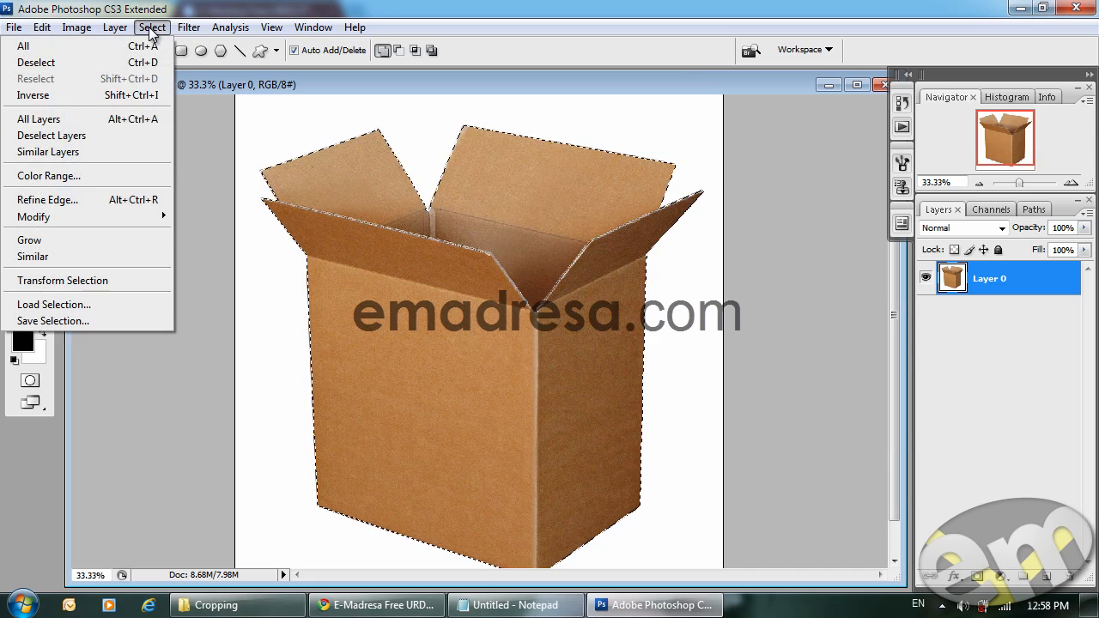
click(50, 93)
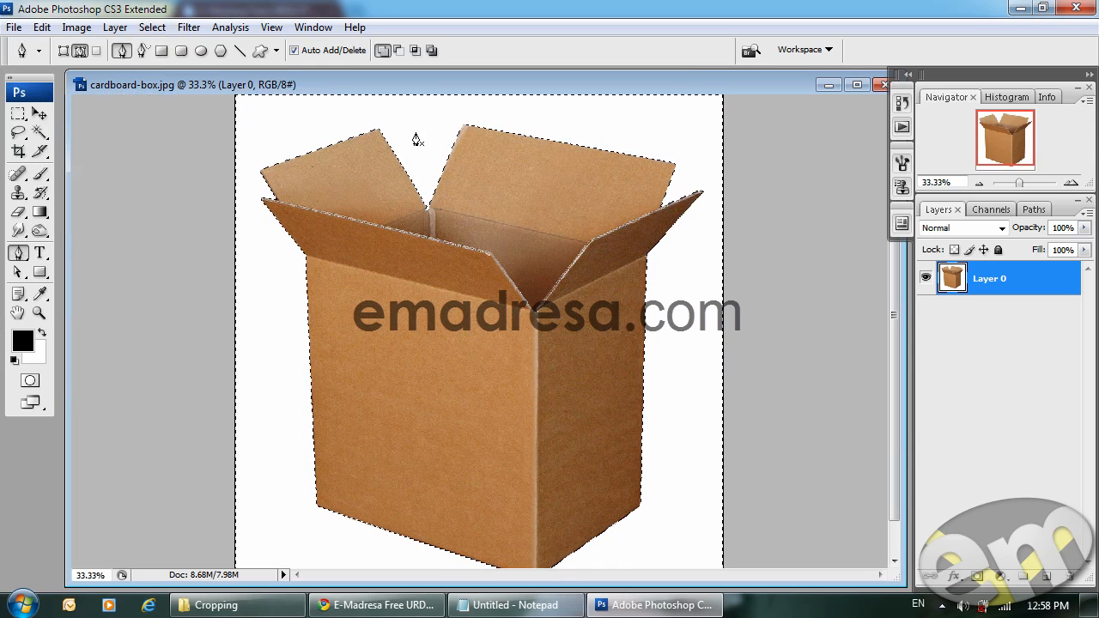
key(Delete)
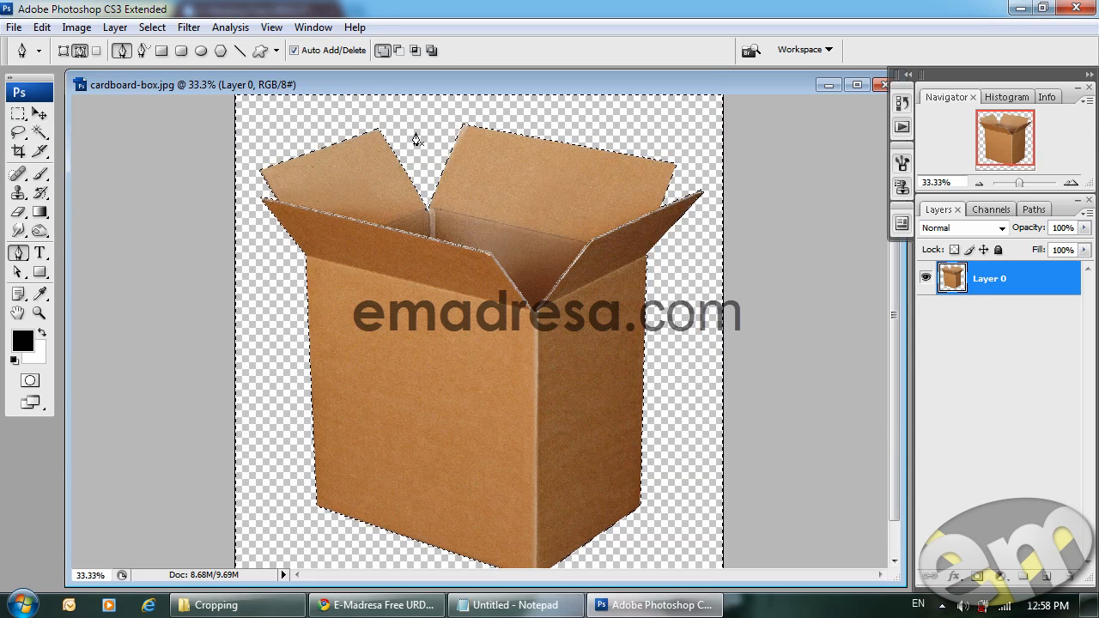
key(ctrl+d)
- Switch to the Cropping folder and open nwhi-flying-bird.jpg in Photoshop
click(231, 605)
click(598, 232)
drag(657, 238, 601, 422)
drag(598, 378, 594, 374)
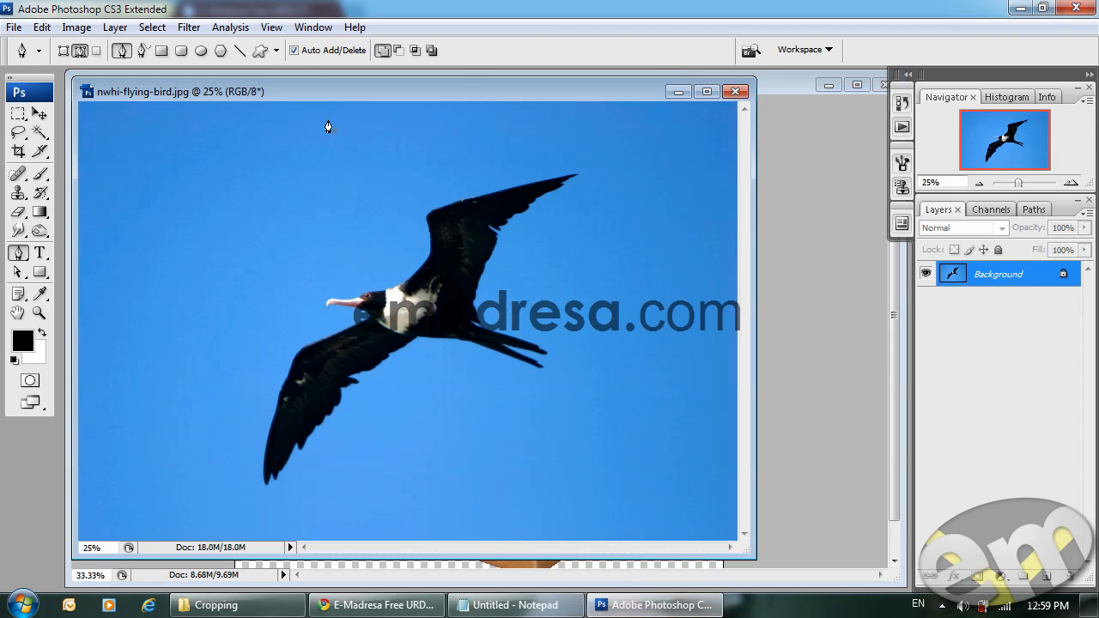
- Copy the cut-out box layer into nwhi-flying-bird.jpg with the Move tool and try it at different positions over the bird
click(40, 112)
click(467, 86)
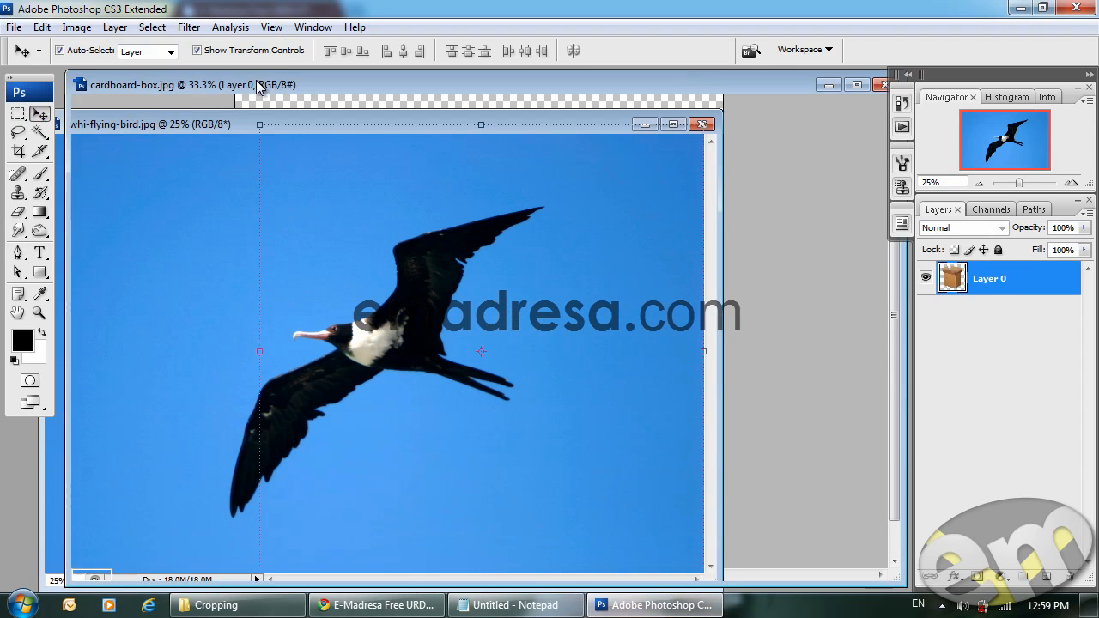
drag(467, 86, 693, 83)
drag(971, 294, 209, 337)
drag(205, 379, 243, 396)
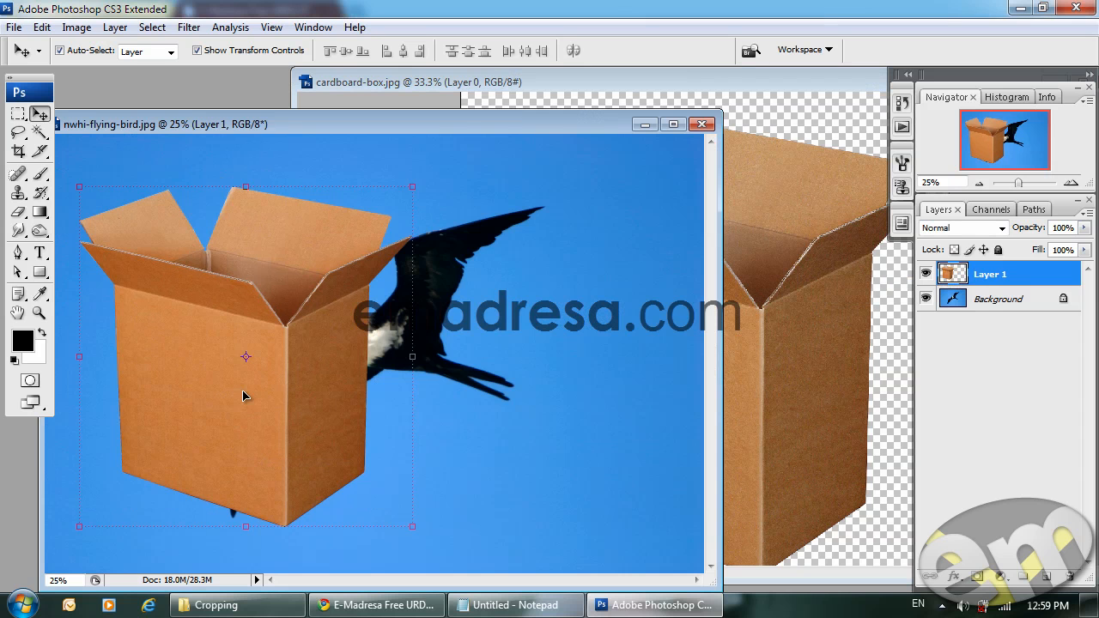
drag(241, 395, 488, 378)
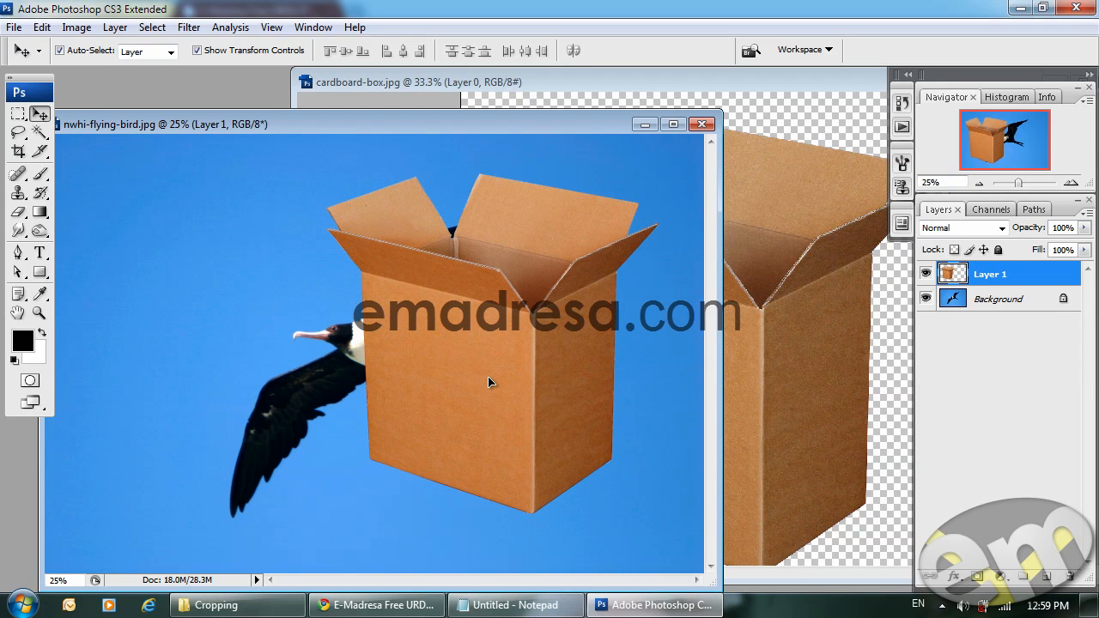
drag(488, 378, 460, 382)
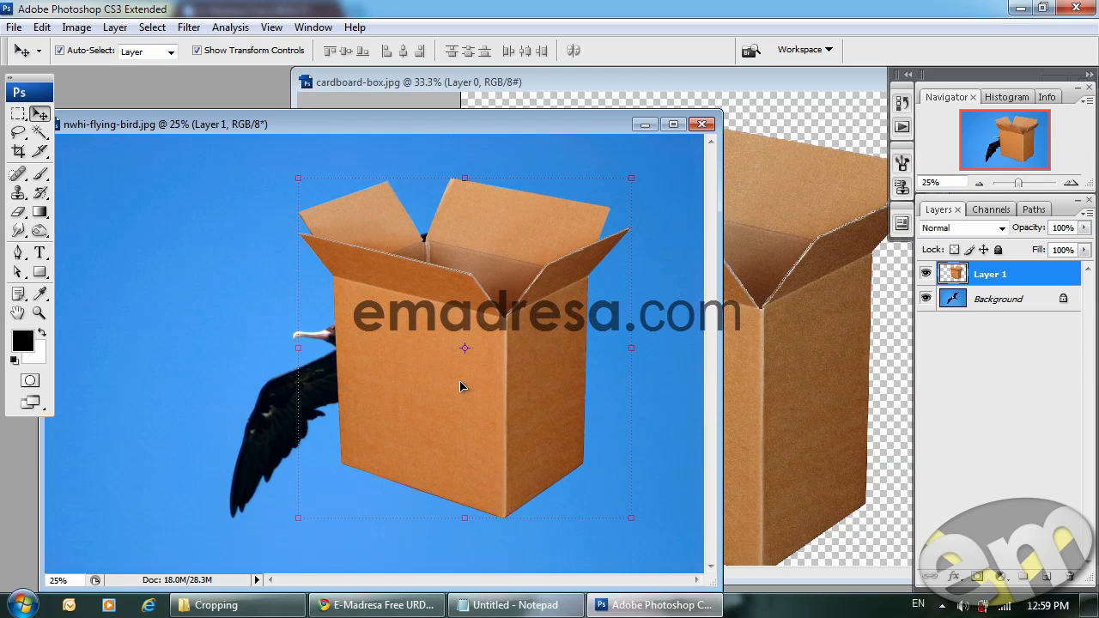
drag(451, 402, 299, 415)
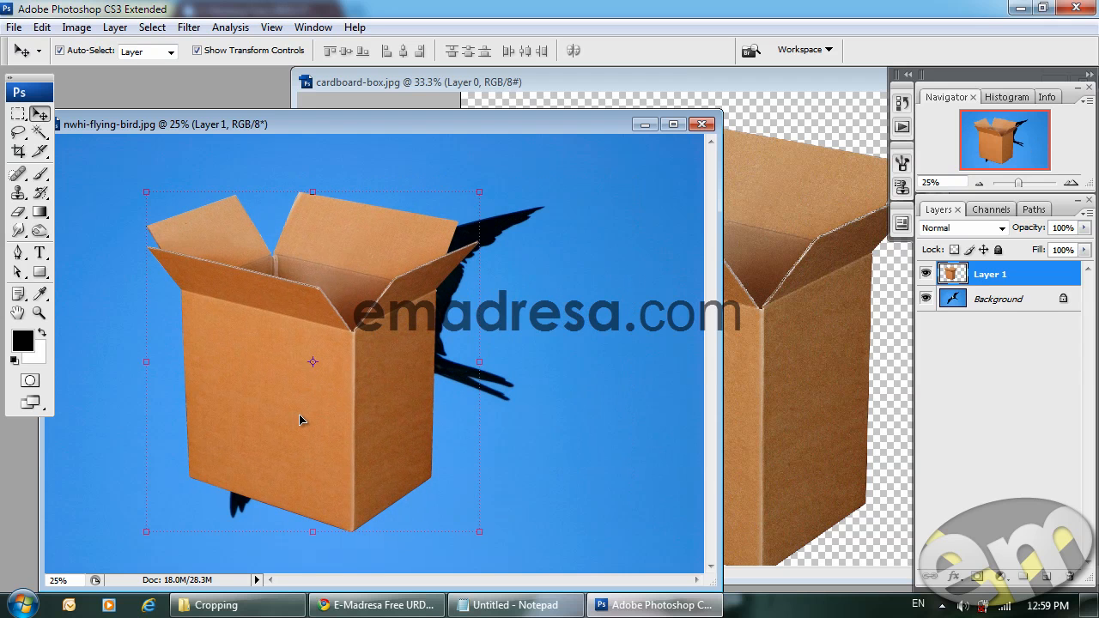
- Hide the box layer and enlarge the bird image's window so the whole picture shows
click(924, 274)
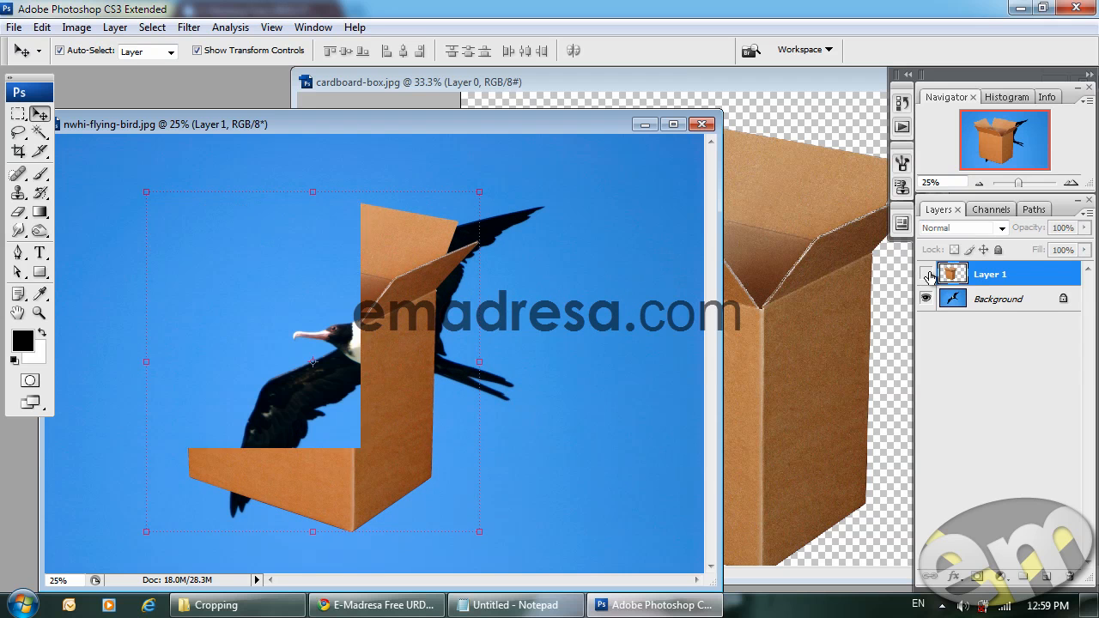
click(663, 315)
drag(464, 126, 486, 81)
drag(750, 547, 879, 587)
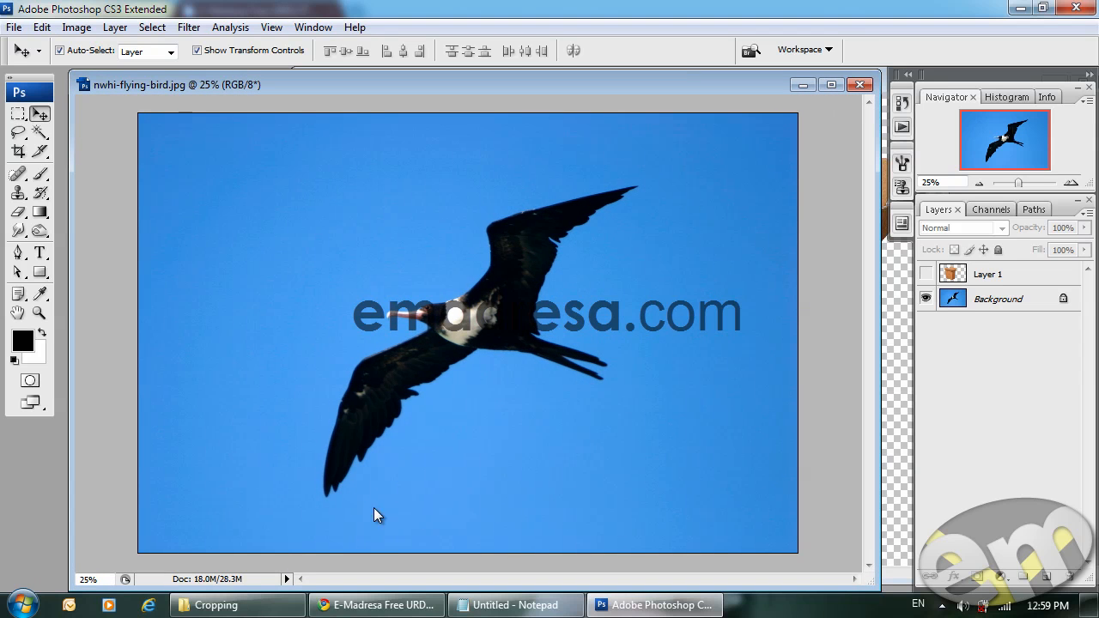
- Start a Pen path on the bird in the notch between the upper wing and the tail, with a short curve onto the tail
click(40, 313)
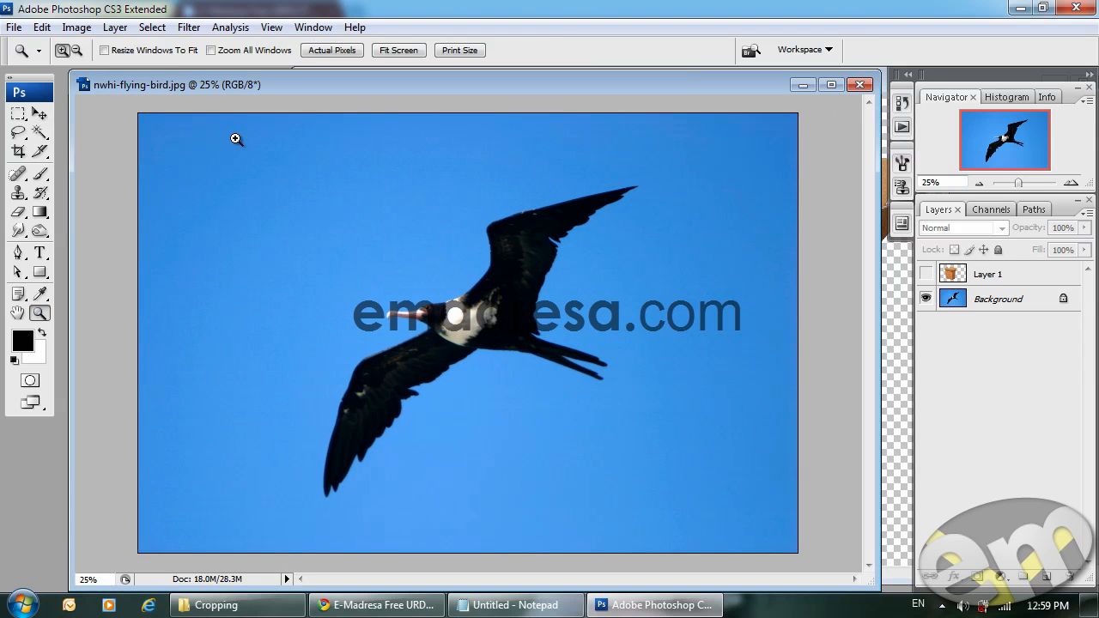
click(331, 50)
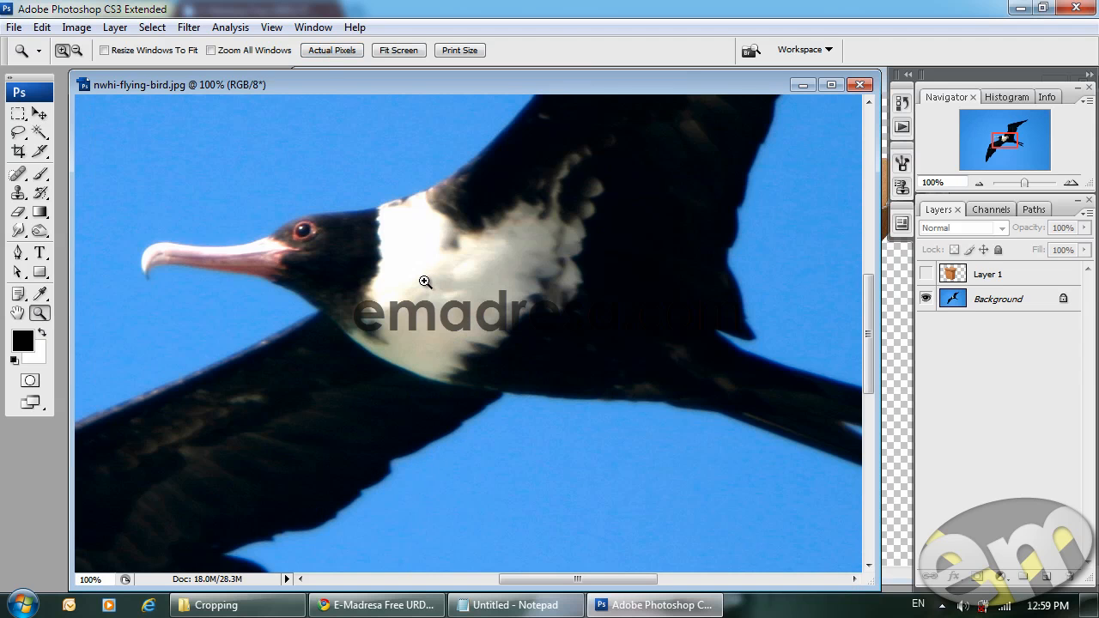
key(space)
key(b)
key(space)
mouse_move(596, 332)
mouse_down()
mouse_move(520, 329)
mouse_move(318, 268)
mouse_up()
drag(485, 333, 380, 319)
click(18, 252)
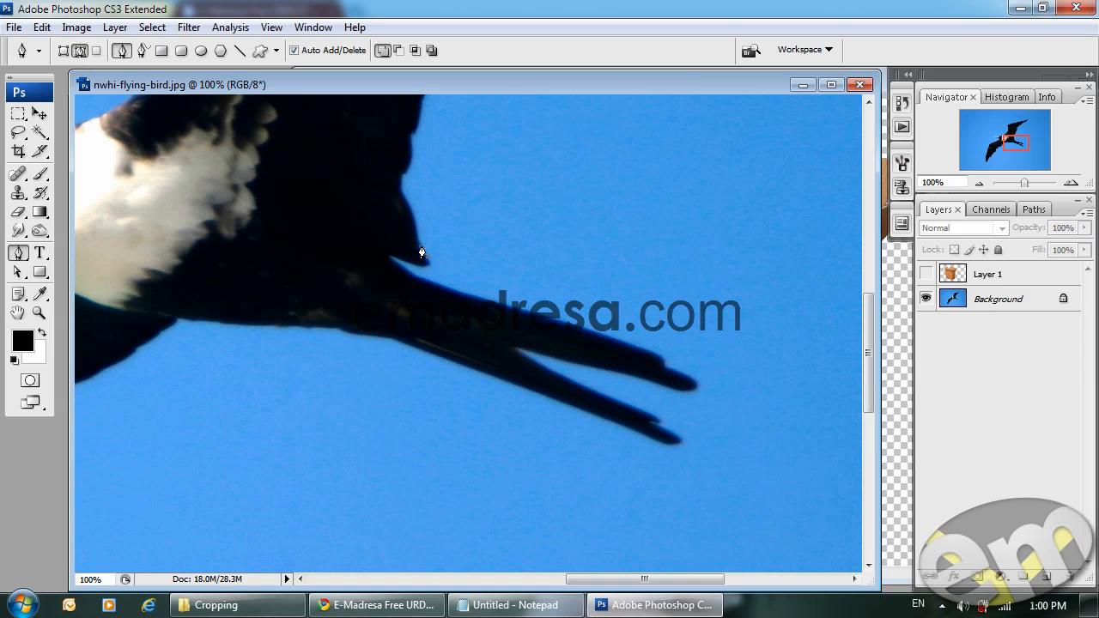
drag(516, 290, 503, 309)
click(405, 299)
drag(402, 292, 399, 292)
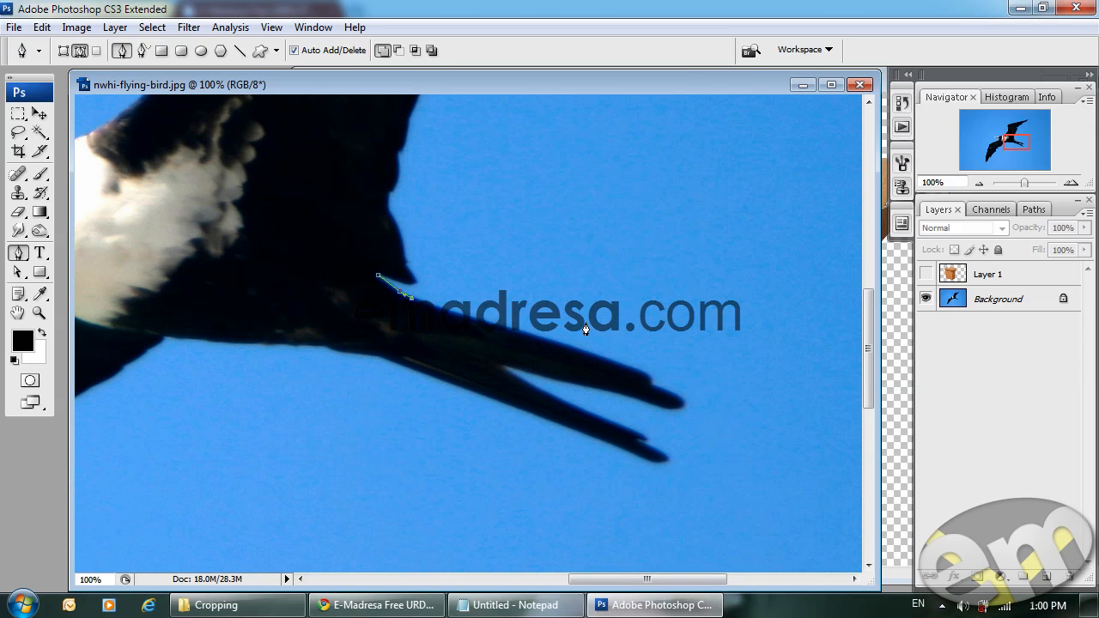
- Trace the upper tail feather's top edge to its end and curve the path around the feather tip
click(640, 372)
ctrl+click(577, 351)
click(650, 384)
click(647, 400)
click(681, 403)
drag(682, 400, 685, 390)
drag(680, 412, 678, 411)
- Trace into the gap between the two tail feathers and out along the lower feather's upper edge
drag(503, 368, 552, 378)
click(644, 443)
drag(555, 397, 550, 399)
click(623, 431)
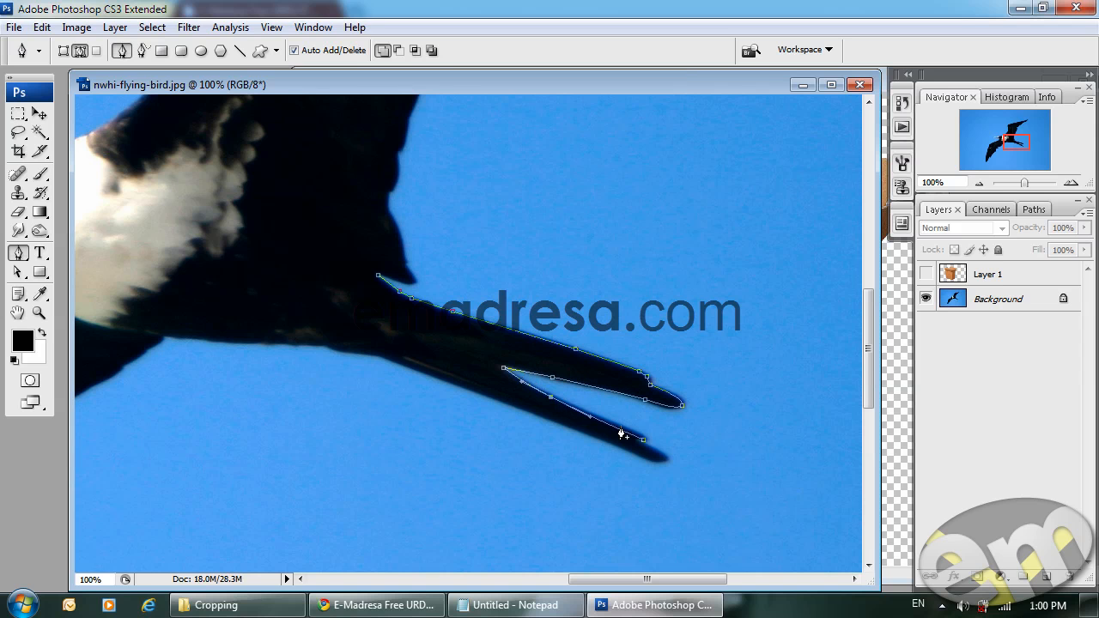
drag(623, 431, 661, 453)
click(637, 442)
- Round the lower tail feather's tip and trace its underside back to the bird's body
click(667, 458)
click(617, 448)
click(380, 358)
click(491, 397)
drag(405, 335, 642, 348)
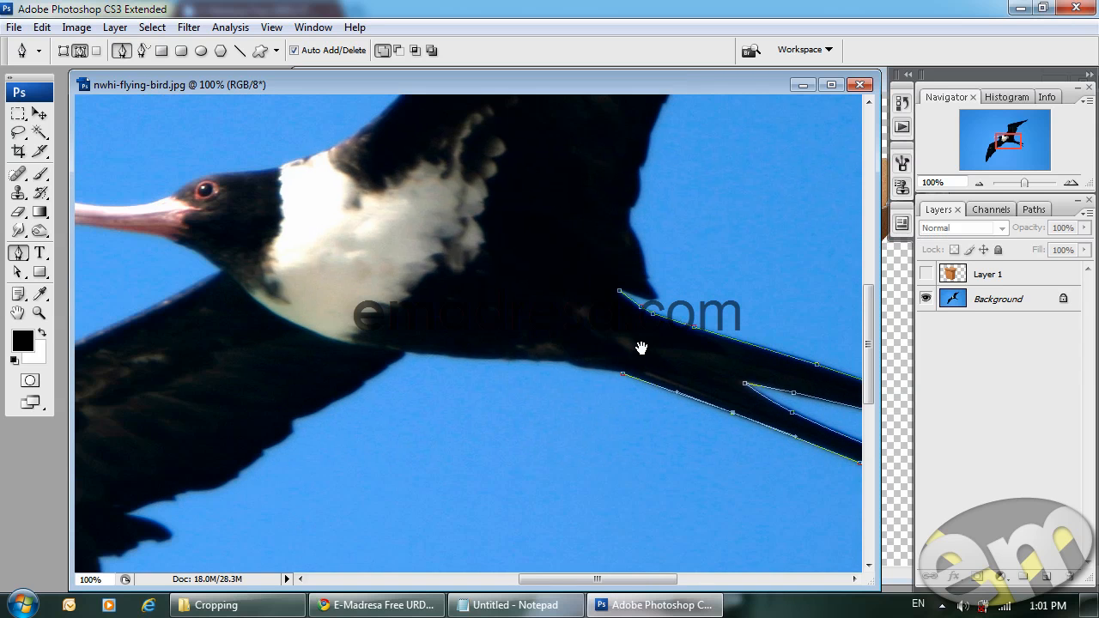
drag(554, 334, 571, 341)
click(584, 364)
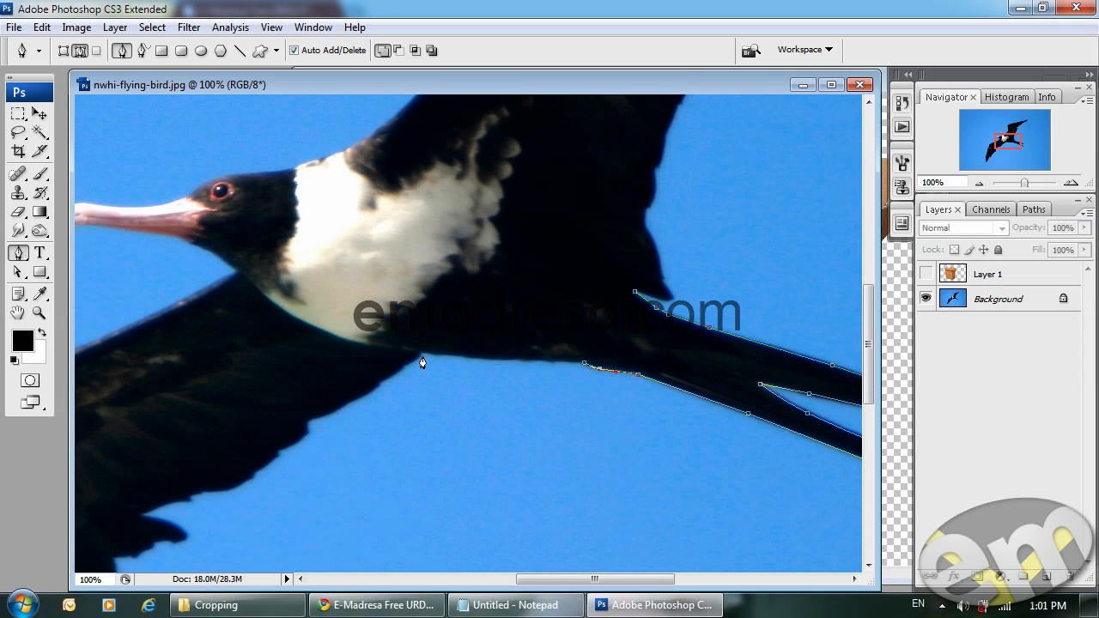
- Continue the path along the bird's belly to the point where the lower wing begins
click(556, 361)
click(536, 359)
click(513, 359)
click(481, 358)
click(459, 357)
click(442, 355)
click(421, 353)
- Trace the first stretch of the lower wing's trailing edge, starting from where the wing meets the belly
click(415, 361)
click(403, 367)
click(397, 375)
click(351, 403)
click(325, 416)
click(312, 421)
click(306, 422)
drag(269, 426, 387, 348)
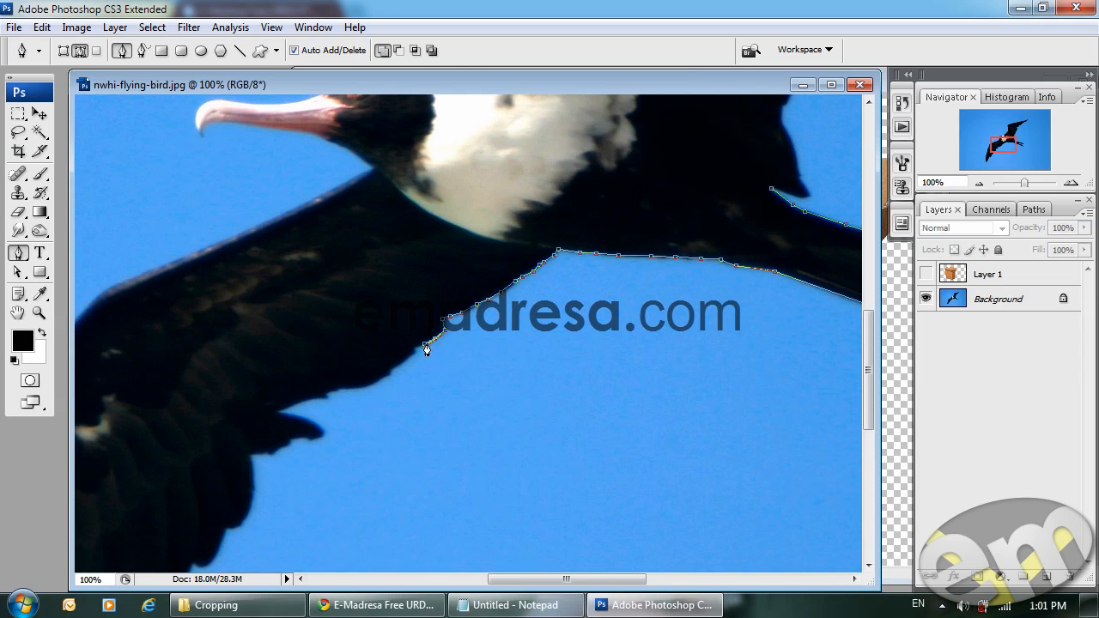
drag(409, 332, 439, 318)
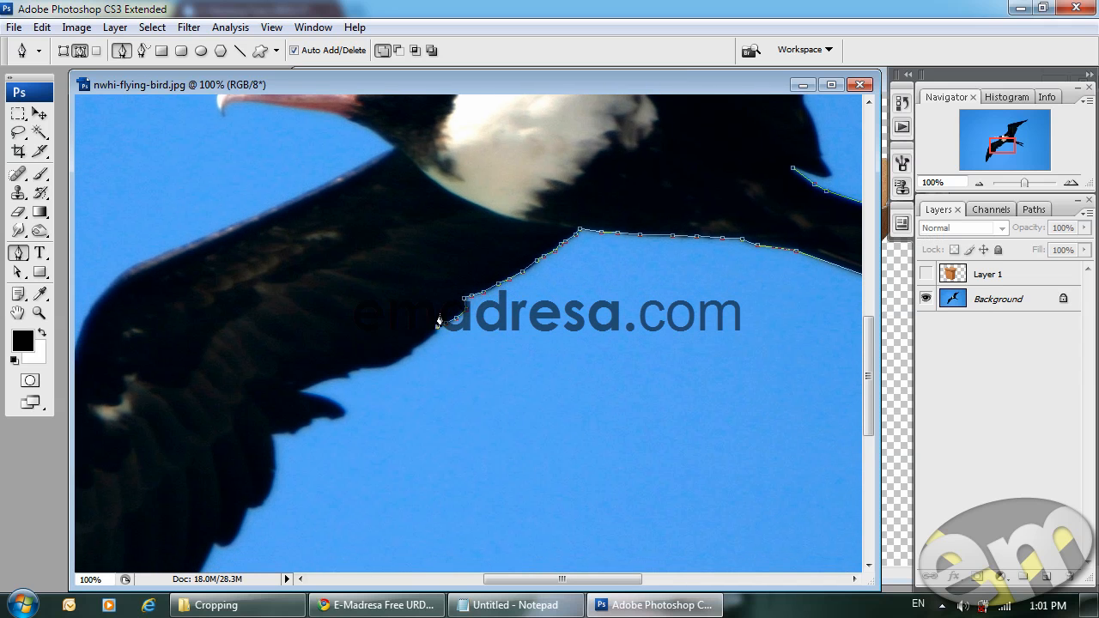
- Extend the path along the lower wing's trailing edge toward the notch above the protruding feather
click(415, 350)
click(405, 357)
click(396, 362)
click(385, 365)
click(374, 366)
click(362, 367)
click(351, 371)
click(343, 378)
- Trace around the protruding feather on the lower wing and back along its underside to the wing
drag(298, 391, 478, 316)
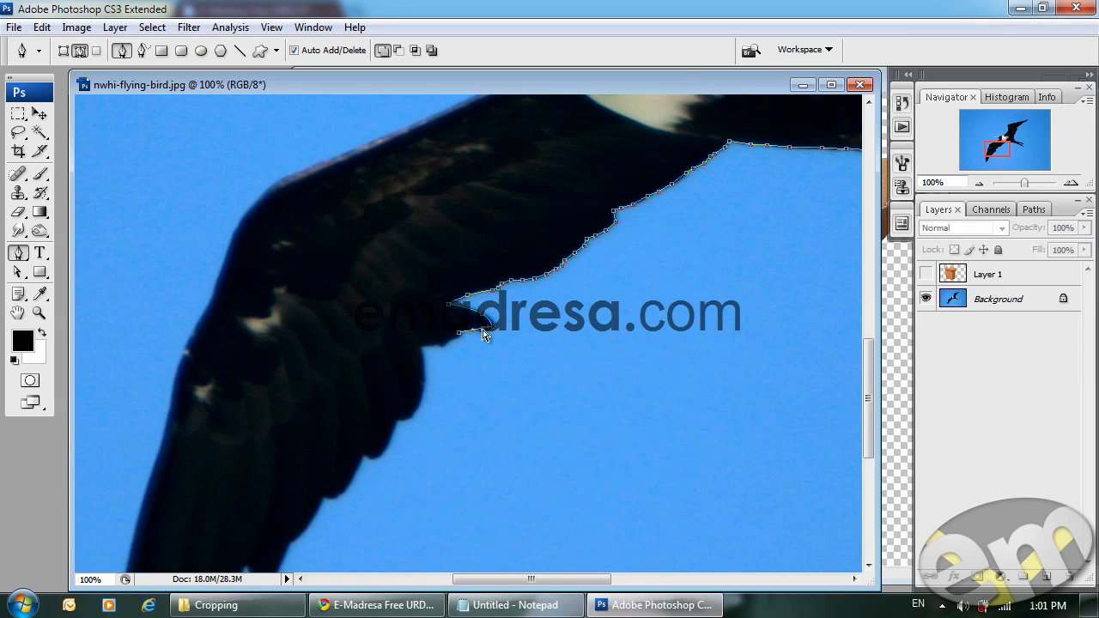
click(461, 335)
click(456, 341)
click(447, 344)
click(439, 347)
click(427, 345)
click(422, 347)
- Follow the rounded feather ends below the protruding feather, curving the path around each one
drag(417, 380, 445, 303)
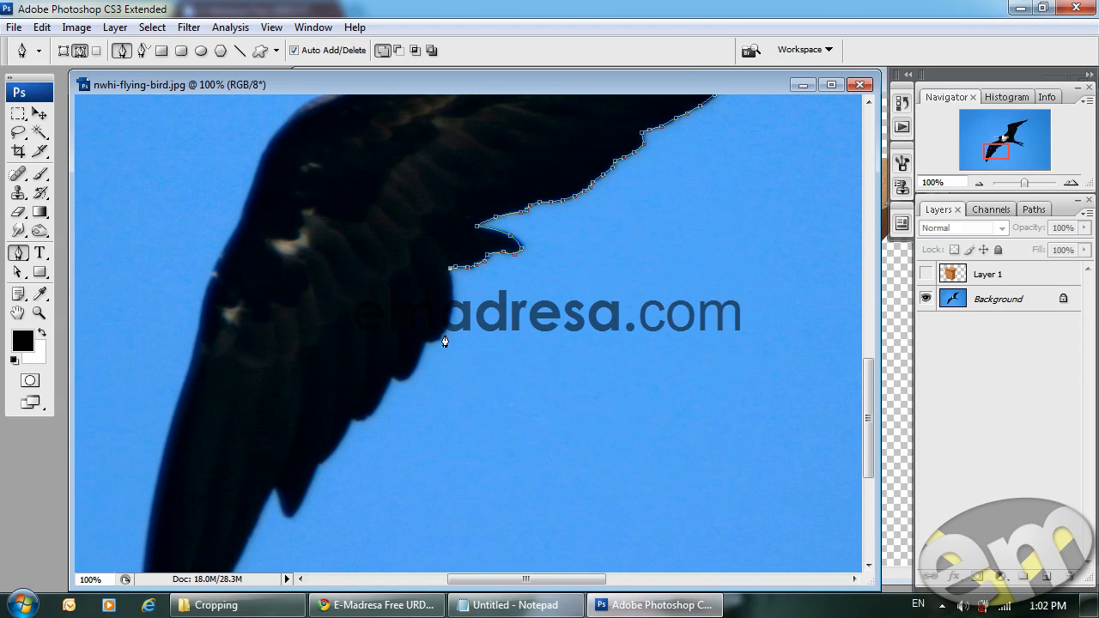
click(425, 342)
drag(435, 313, 450, 319)
drag(445, 341, 447, 347)
drag(376, 333, 409, 301)
click(422, 344)
click(436, 331)
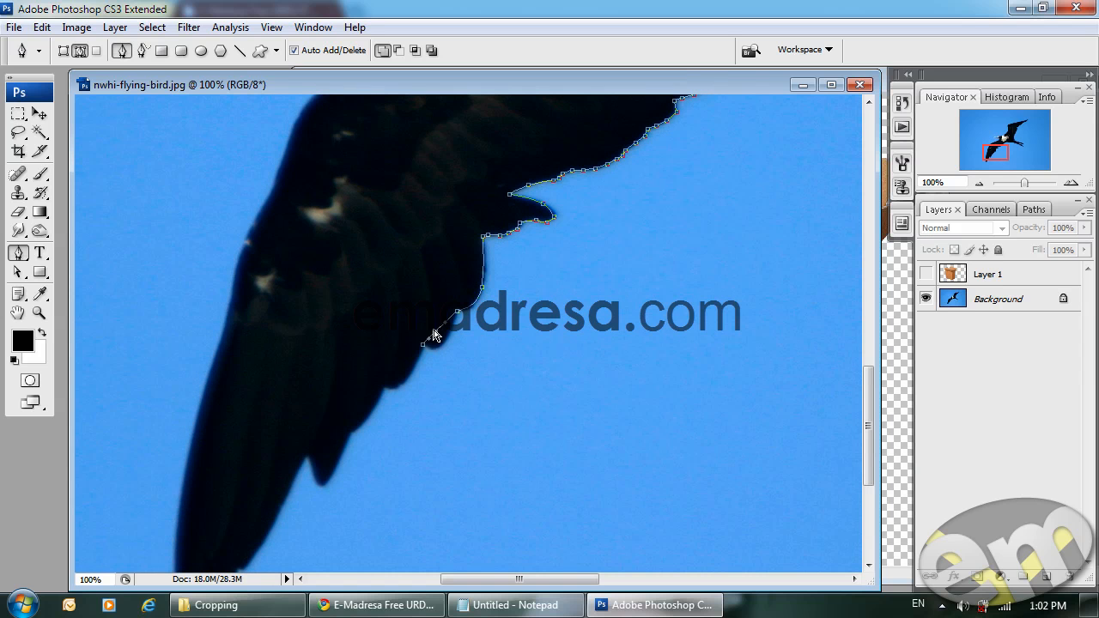
drag(443, 346, 439, 314)
click(440, 348)
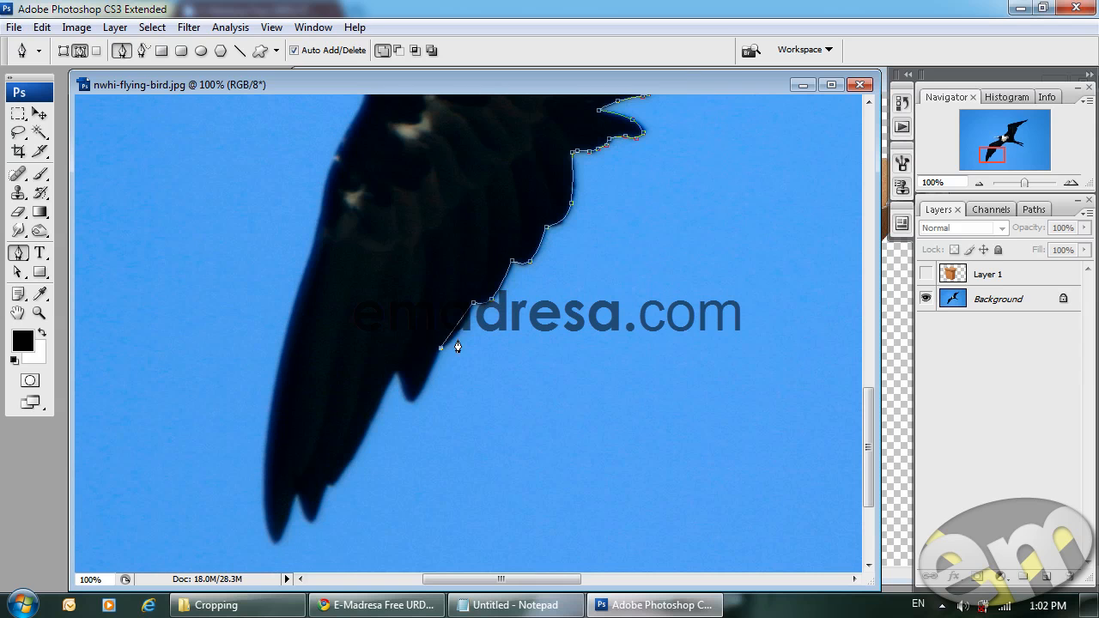
- Trace around the small pointed feather and along the trailing edge toward the lower wing's tip
drag(454, 335, 461, 335)
click(385, 281)
key(ctrl+z)
click(402, 390)
drag(423, 370, 417, 401)
click(397, 374)
click(329, 487)
drag(353, 446, 358, 454)
click(387, 393)
drag(387, 393, 383, 394)
- Trace around the lower wing's tip and up its outer leading edge to just below the wing's bend
drag(333, 423, 423, 332)
drag(385, 403, 401, 427)
drag(373, 352, 455, 308)
drag(446, 402, 453, 398)
drag(492, 273, 477, 395)
drag(478, 195, 463, 310)
drag(456, 380, 429, 392)
drag(491, 323, 443, 504)
drag(474, 345, 470, 357)
drag(471, 273, 452, 327)
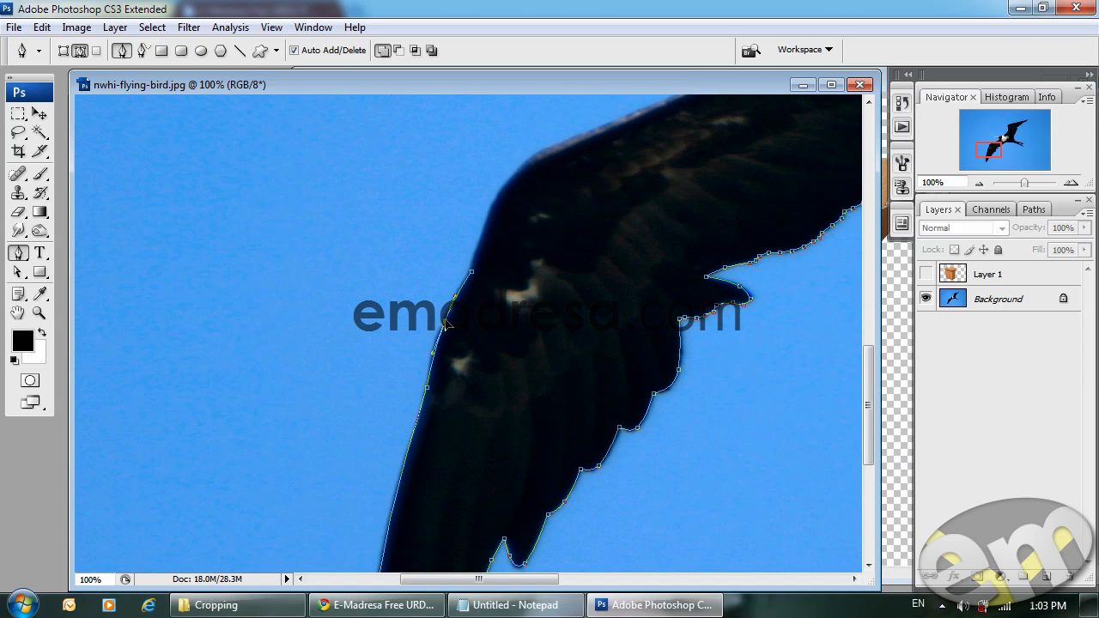
- Trace around the lower wing's bend and along its leading edge up to the bird's throat, curving the path to fit
drag(574, 145, 539, 239)
click(527, 239)
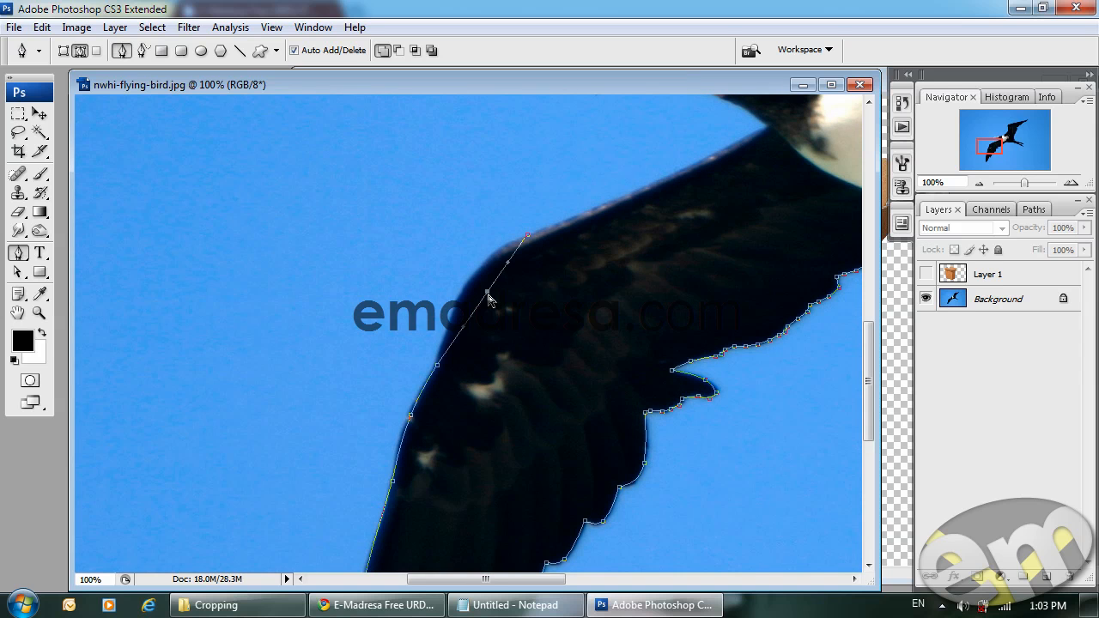
mouse_move(487, 296)
mouse_down()
mouse_move(468, 268)
mouse_move(474, 285)
mouse_up()
drag(717, 269, 627, 344)
click(677, 206)
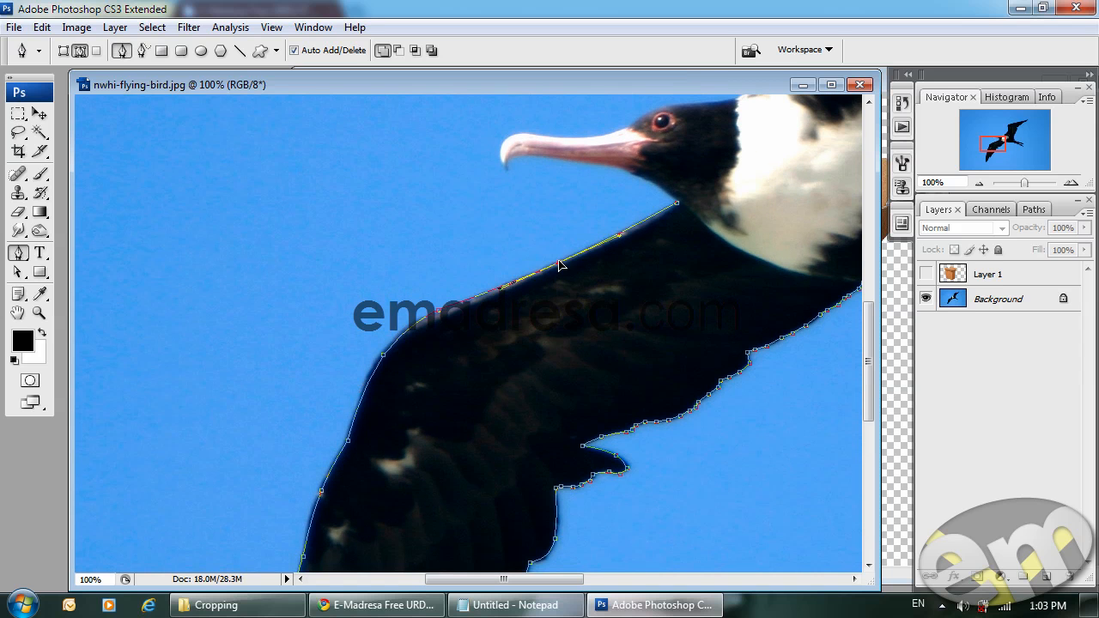
- Trace from the throat along the underside of the head and beak and around the hooked beak tip
drag(704, 232, 687, 339)
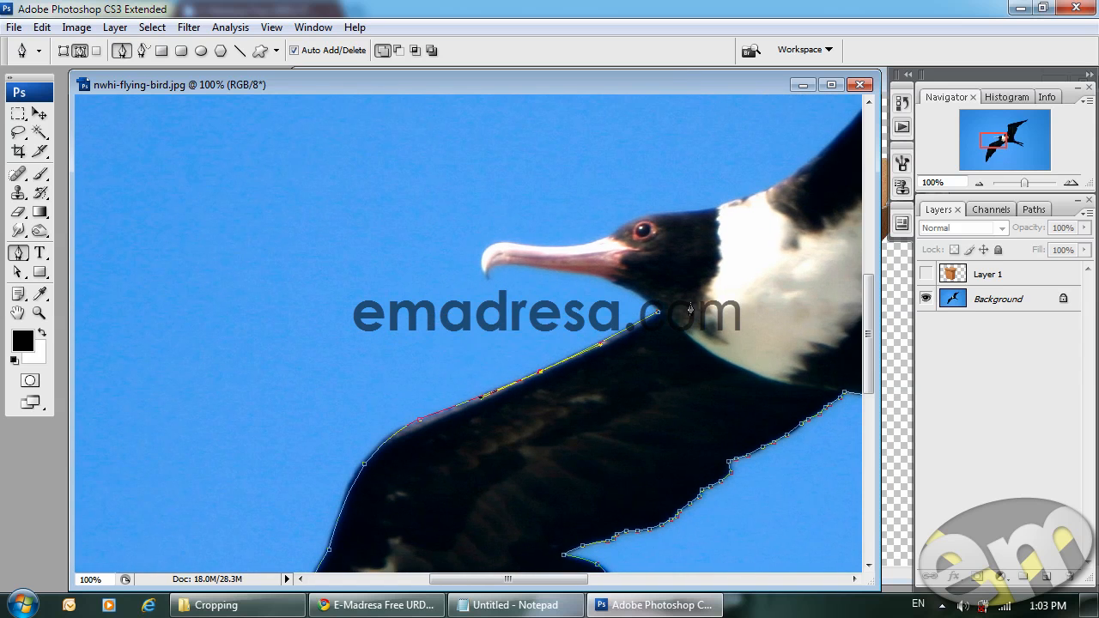
click(512, 266)
drag(599, 298, 604, 282)
click(490, 279)
drag(499, 274, 480, 260)
click(490, 246)
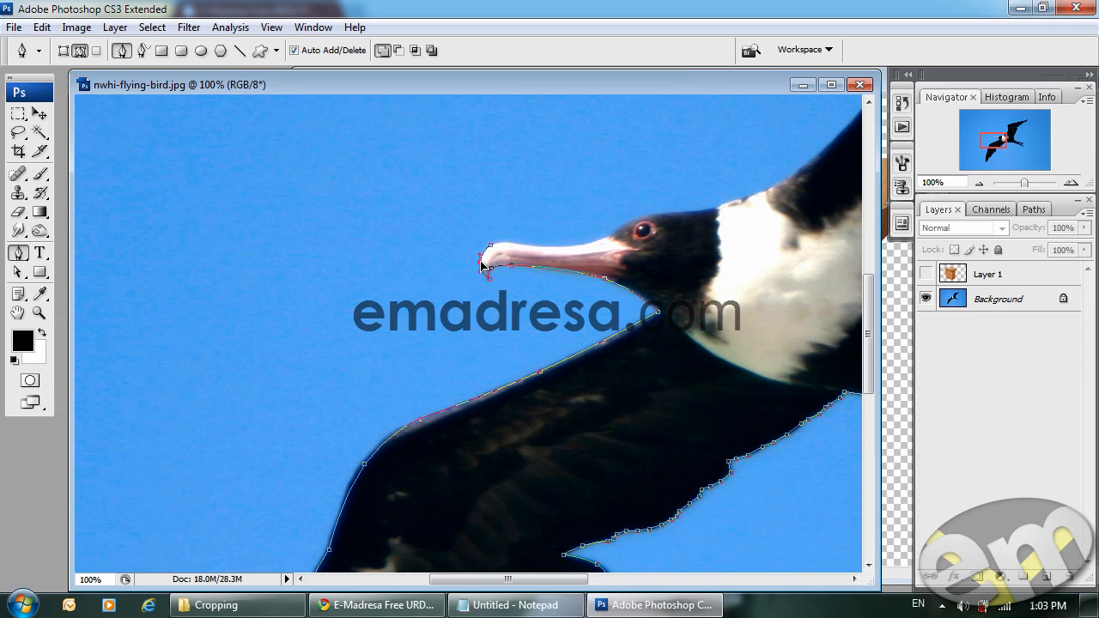
- Trace along the top of the beak and over the bird's head to the start of the white neck, curving the path
click(609, 238)
mouse_move(567, 240)
mouse_down()
mouse_move(510, 240)
mouse_move(561, 247)
mouse_up()
drag(732, 240, 544, 337)
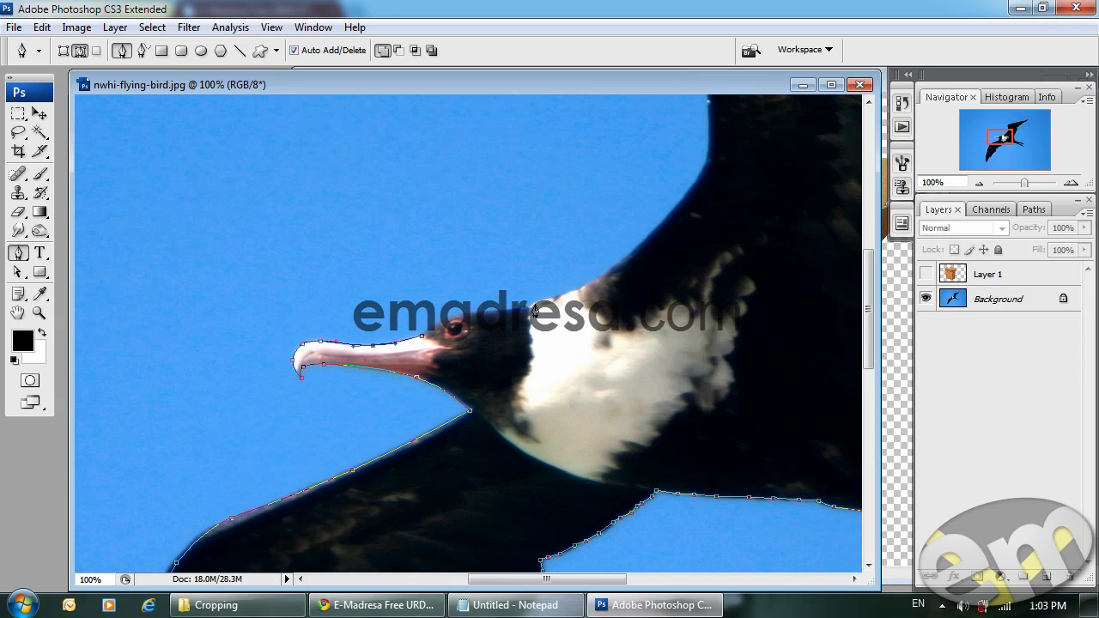
click(527, 313)
drag(468, 331, 500, 310)
- Trace from the neck up the upper wing's inner leading edge to its bend, curving the path along the edge
drag(658, 297, 513, 438)
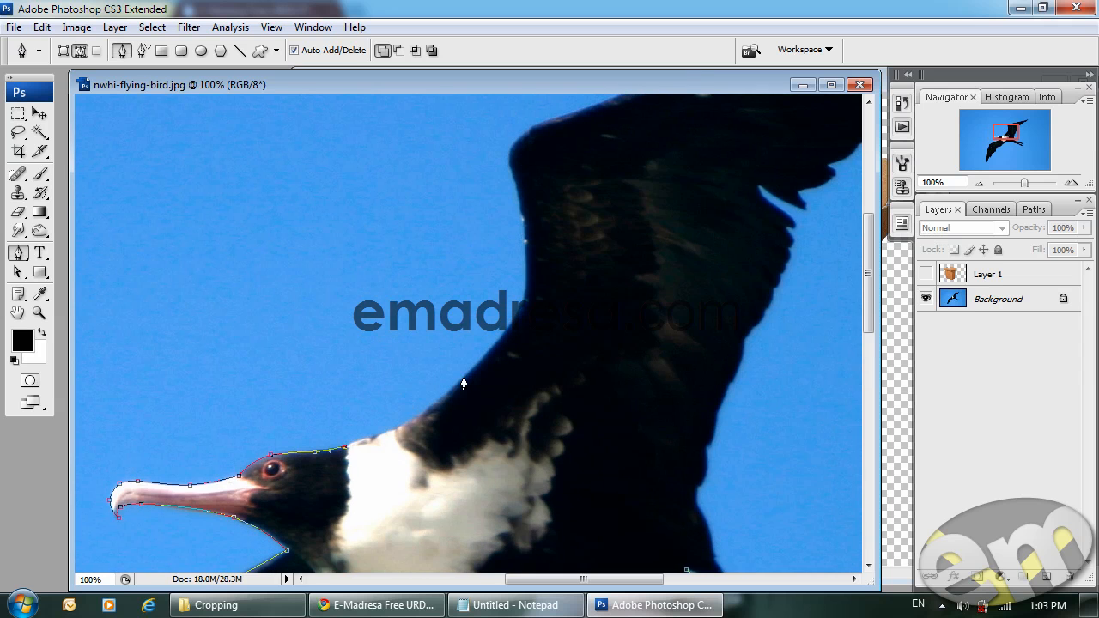
click(517, 319)
drag(426, 385, 438, 406)
drag(583, 248, 529, 387)
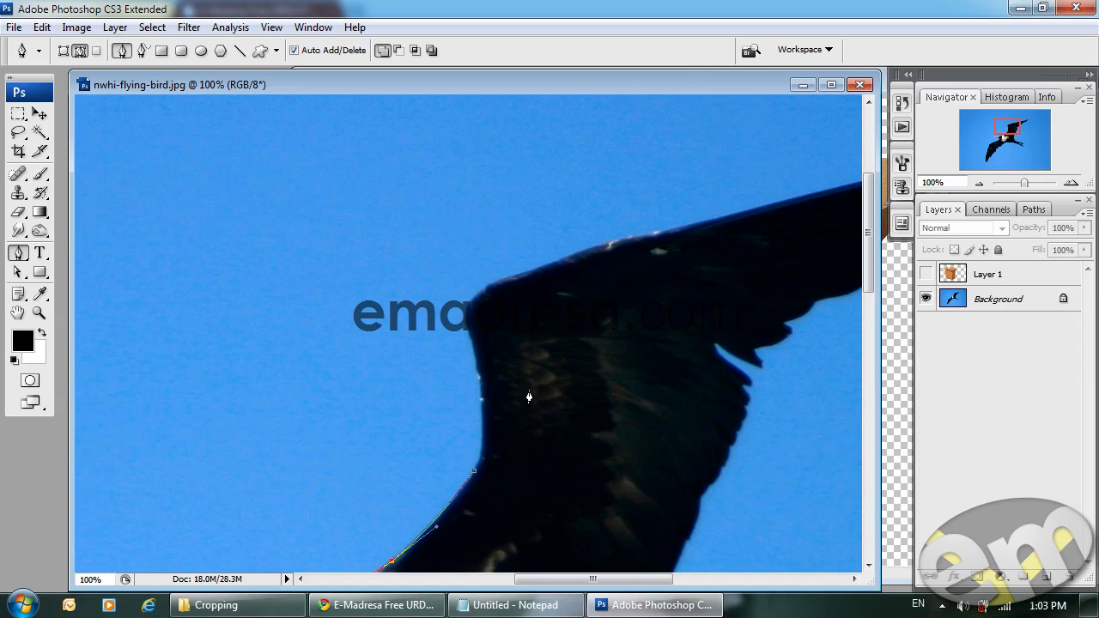
click(464, 317)
drag(471, 412, 484, 414)
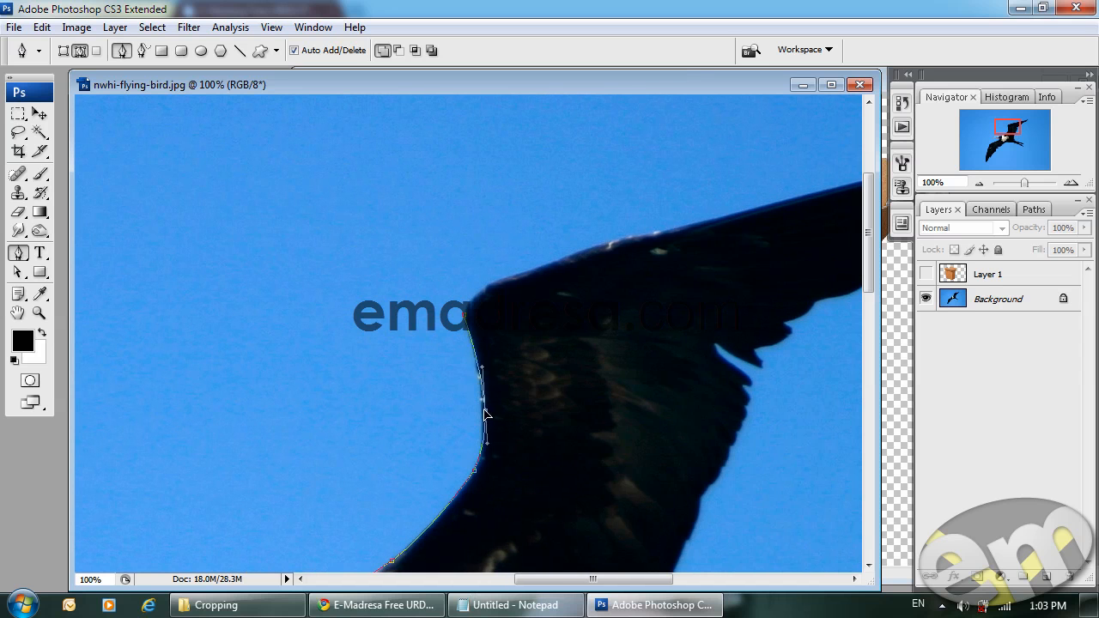
- Trace around the bend of the upper wing and curve the path to follow the rounded corner
drag(552, 317, 528, 389)
click(529, 336)
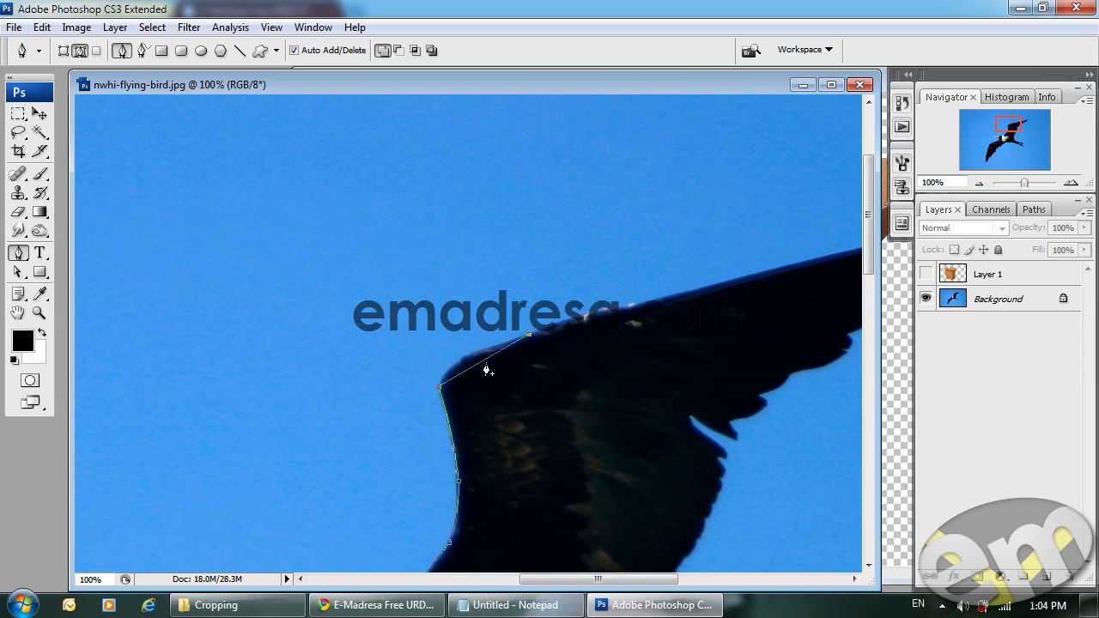
drag(483, 360, 460, 395)
click(441, 387)
- Extend the path along the upper wing's outer leading edge to its tip and fit it with extra anchor points
drag(616, 349, 388, 424)
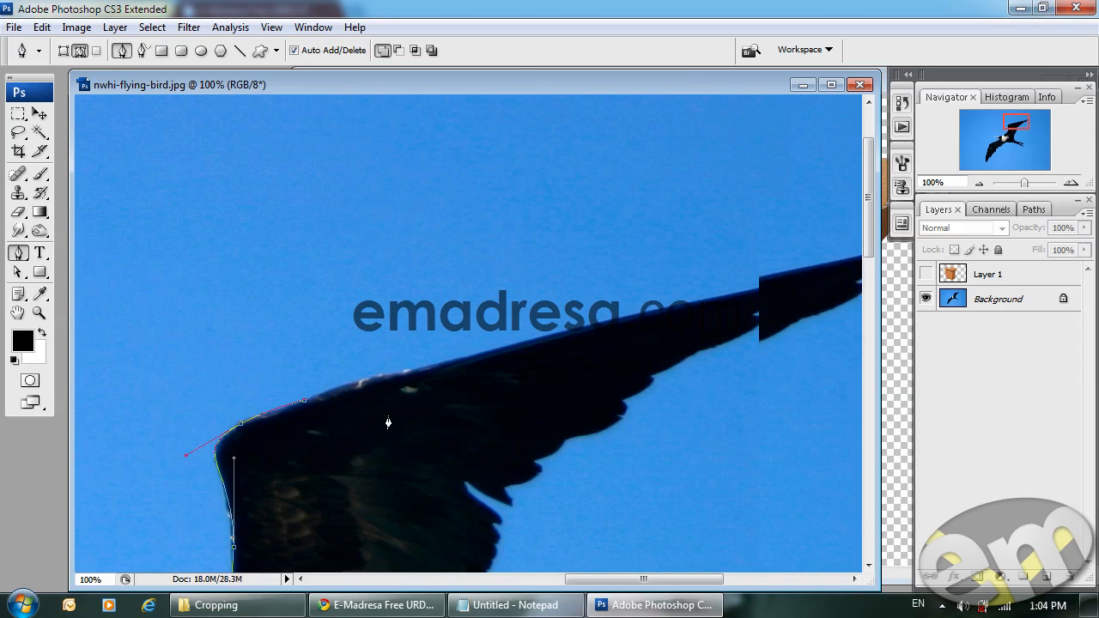
click(814, 280)
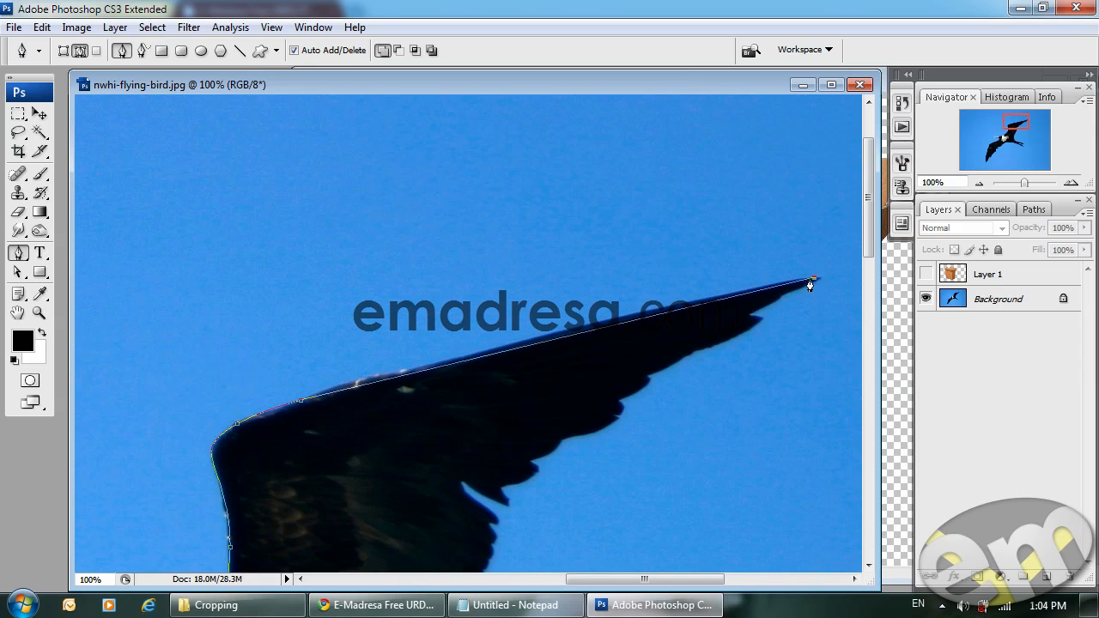
click(511, 351)
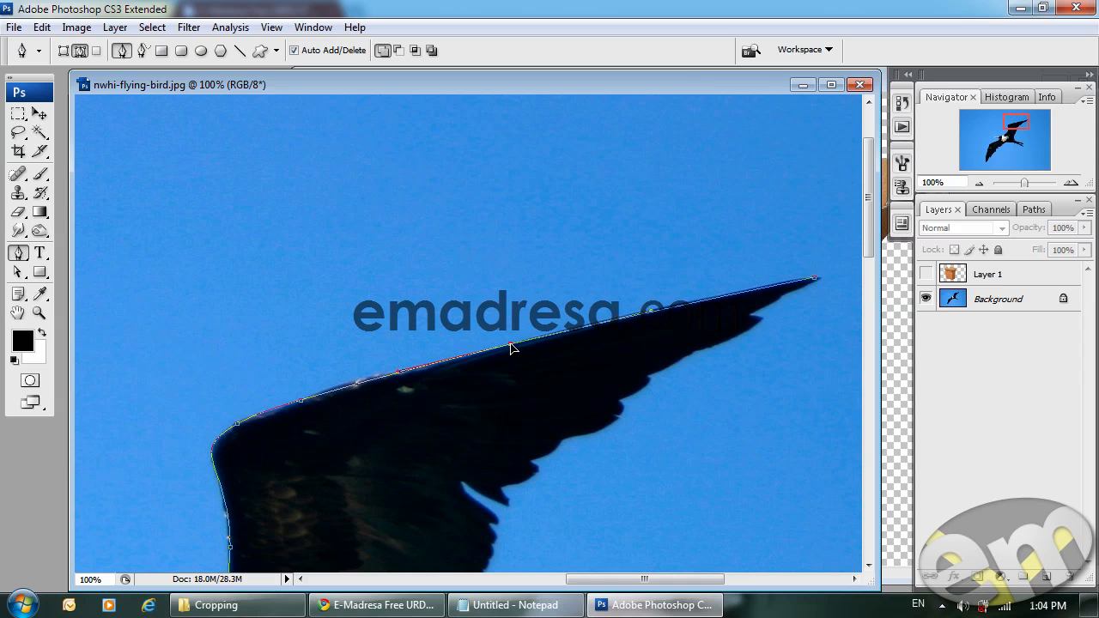
click(347, 383)
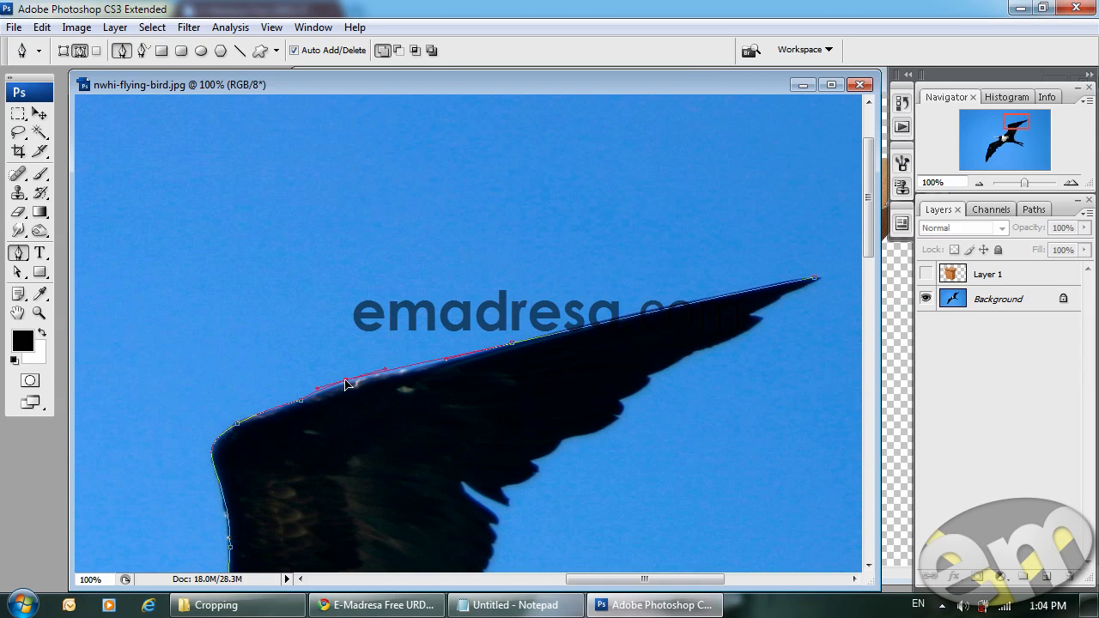
click(411, 375)
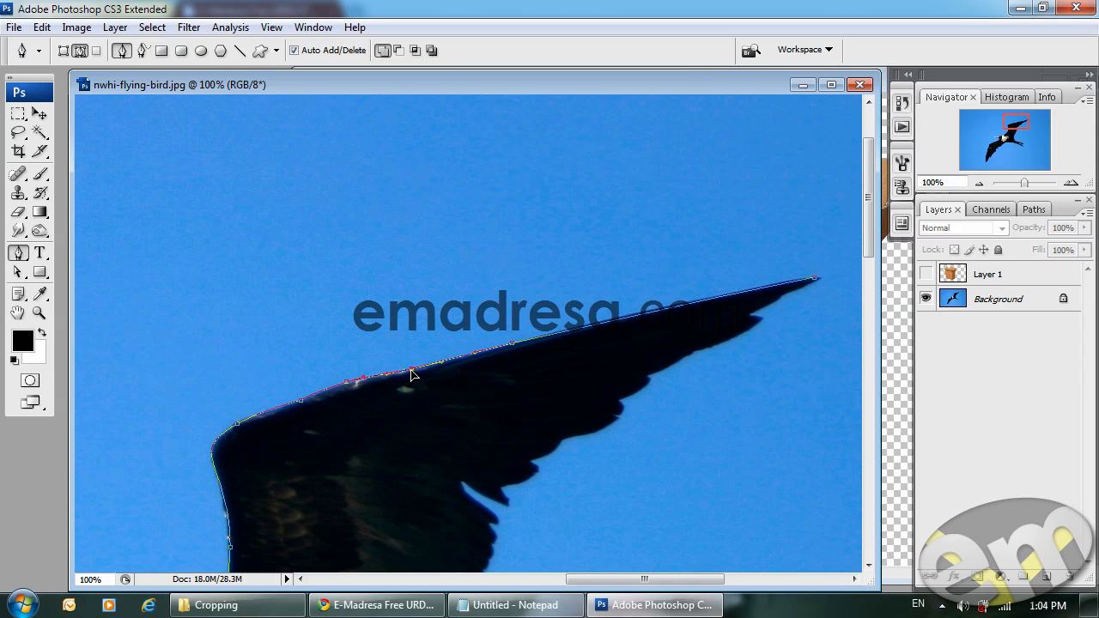
- Trace around the upper wing's tip and along the stepped feather ends of its trailing edge
drag(727, 353, 540, 348)
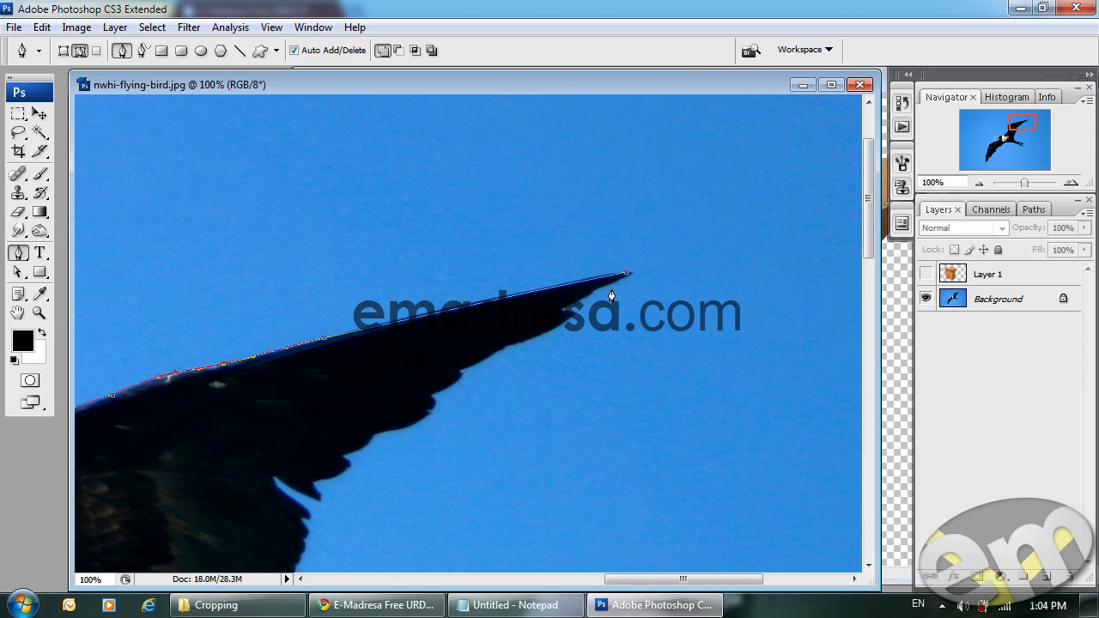
click(633, 273)
click(563, 309)
click(507, 347)
drag(488, 321, 557, 242)
click(526, 296)
drag(544, 285, 523, 271)
click(522, 287)
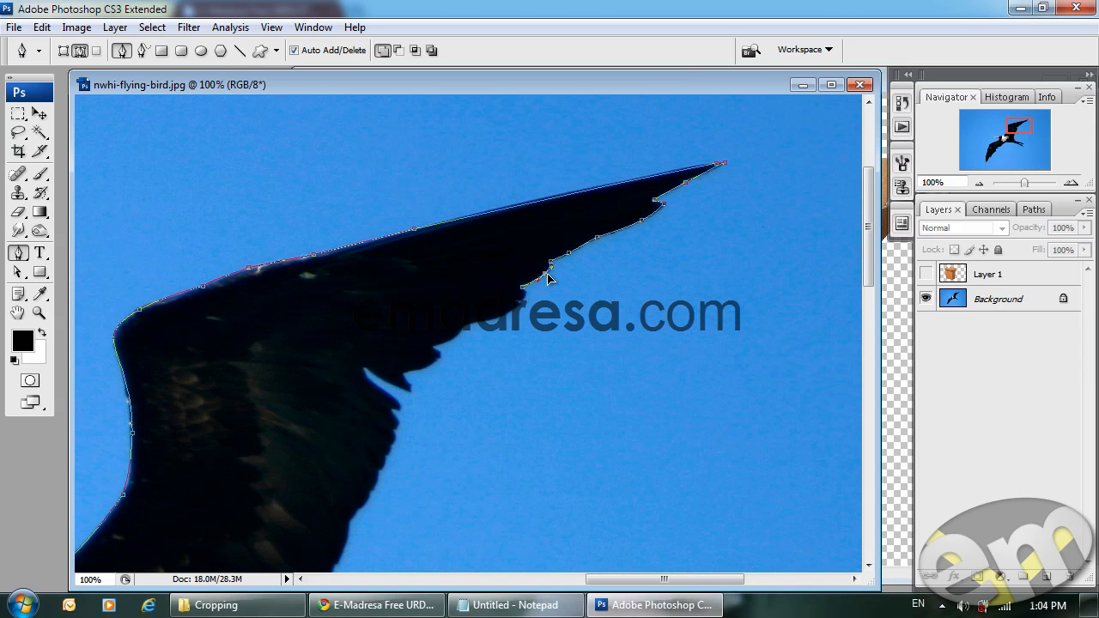
drag(487, 295, 517, 251)
click(496, 282)
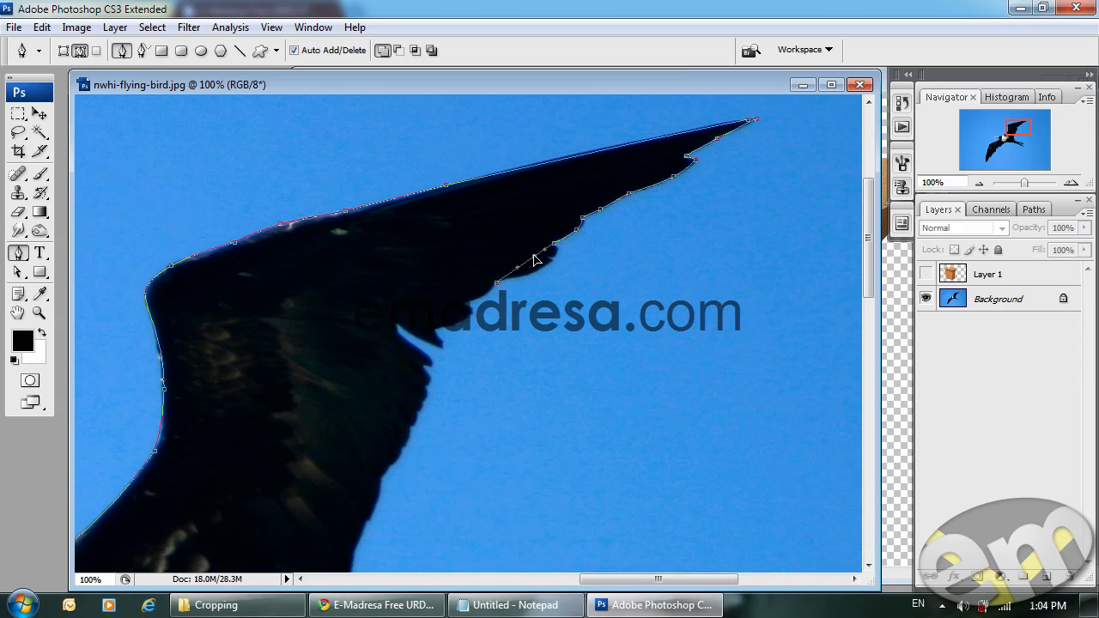
- Trace around the small pointed feathers on the upper wing's trailing edge and into the deep notch beside them
drag(474, 318, 514, 275)
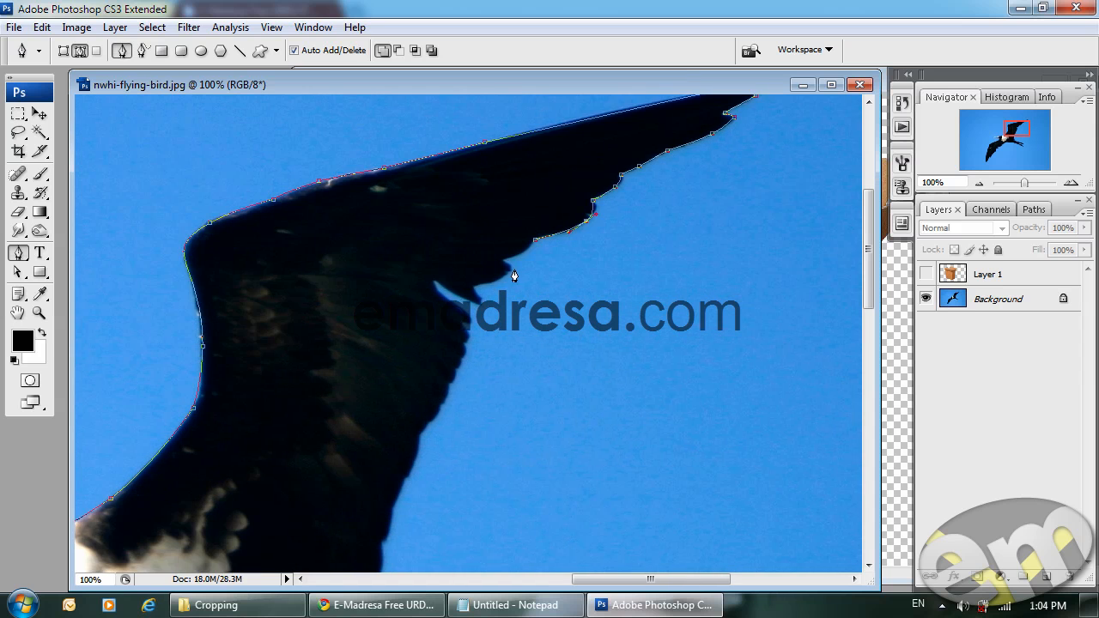
click(505, 258)
click(510, 269)
click(499, 279)
click(484, 284)
click(474, 286)
click(433, 281)
- Trace out of the notch and down the small feather ends just below it on the upper wing
drag(459, 293, 437, 233)
click(472, 320)
key(space)
click(480, 229)
click(478, 251)
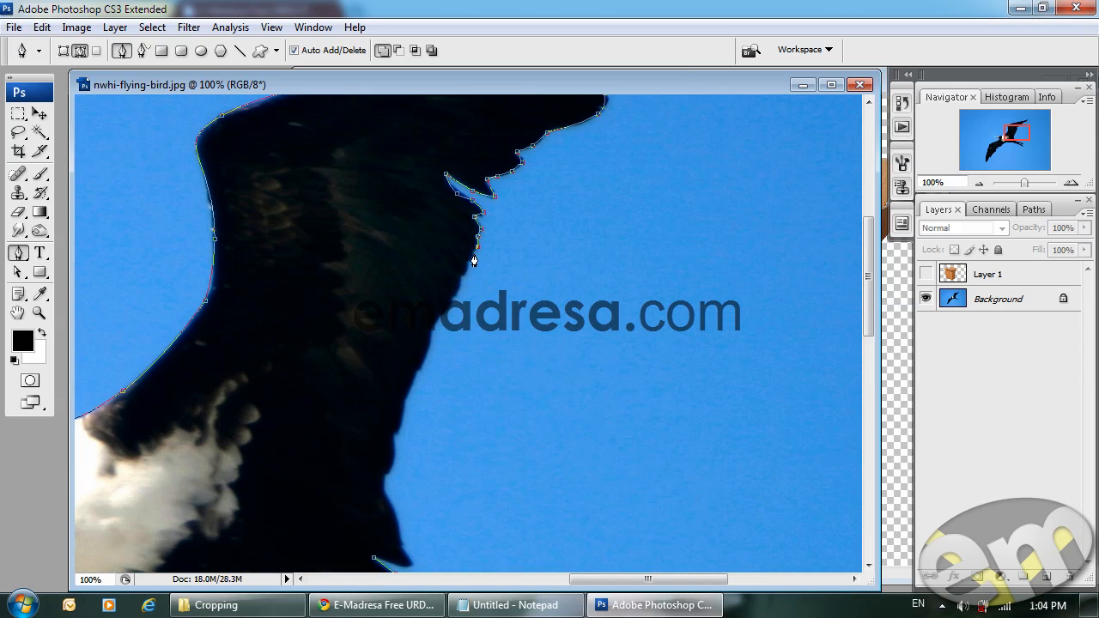
click(470, 262)
click(465, 273)
- Continue the path down the middle of the upper wing's trailing edge with closely spaced anchor points
drag(439, 312, 449, 275)
click(466, 264)
click(456, 280)
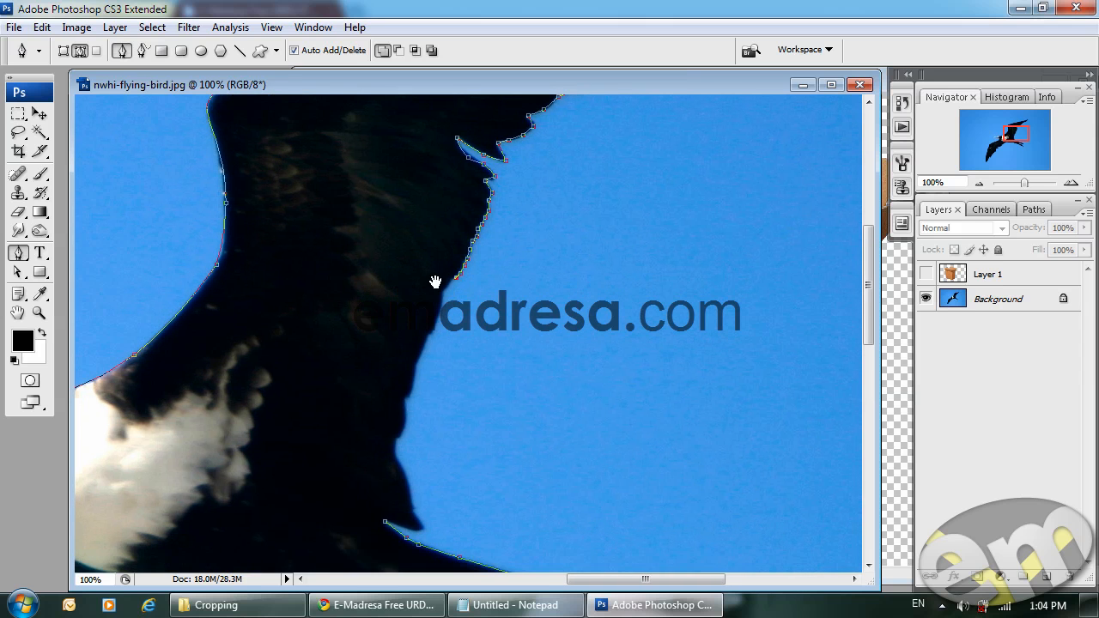
drag(436, 281, 459, 241)
click(467, 248)
click(464, 263)
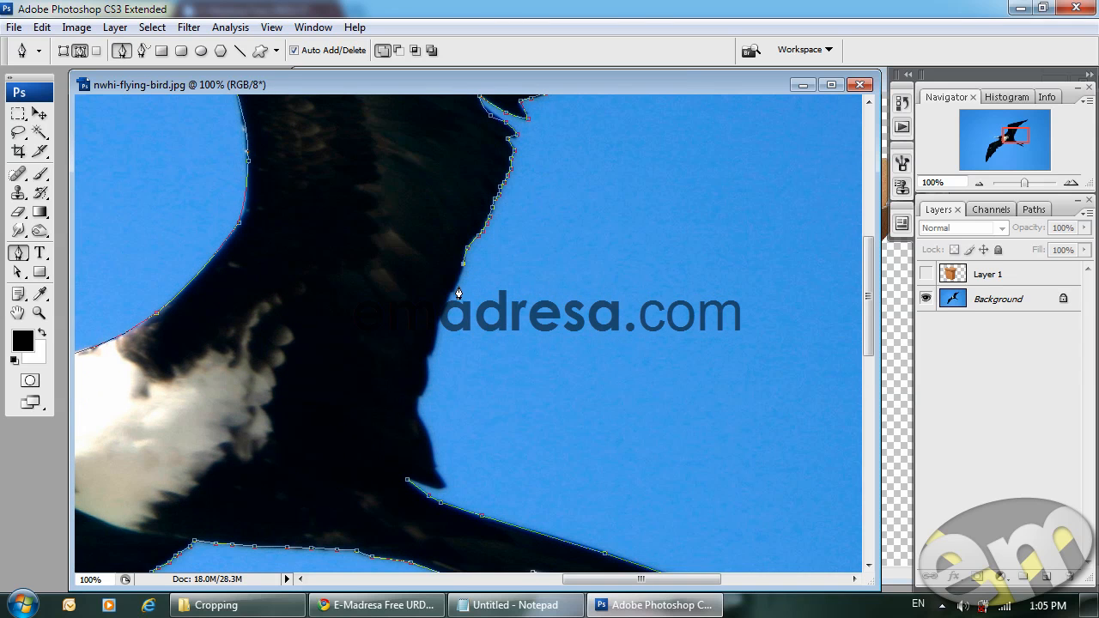
click(455, 289)
- Trace the lower part of the upper wing's trailing edge down to just above the pointed feather near the tail
drag(455, 292, 414, 228)
click(397, 208)
click(409, 222)
click(402, 240)
click(401, 253)
click(400, 266)
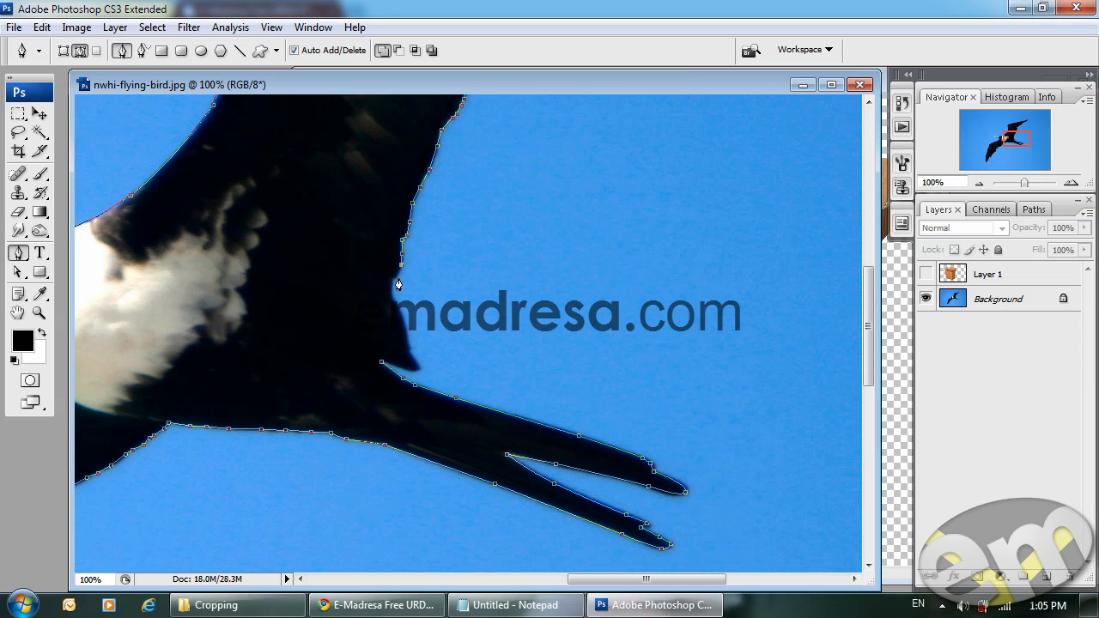
- Trace around the pointed feather above the tail and close the path at its starting anchor point
click(393, 280)
drag(402, 307, 408, 241)
click(416, 265)
click(413, 257)
click(426, 281)
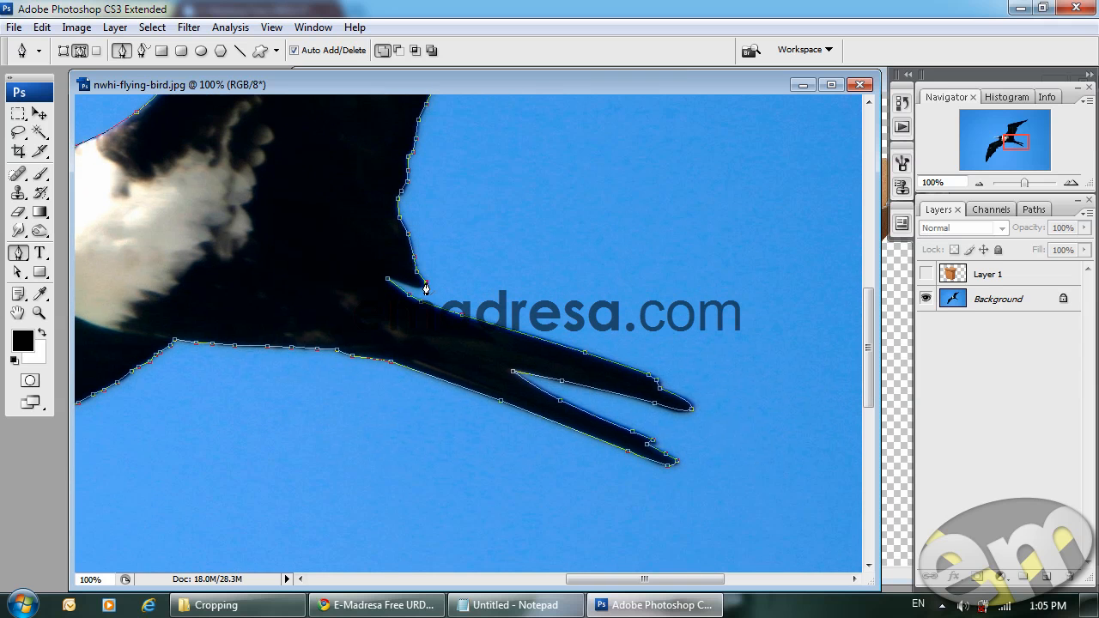
click(404, 284)
click(388, 280)
- Convert the Background into a regular layer named Layer 0 with mode Normal and 100% opacity
drag(502, 269, 788, 360)
mouse_move(510, 242)
mouse_down()
mouse_move(412, 419)
mouse_move(495, 334)
mouse_move(527, 249)
mouse_up()
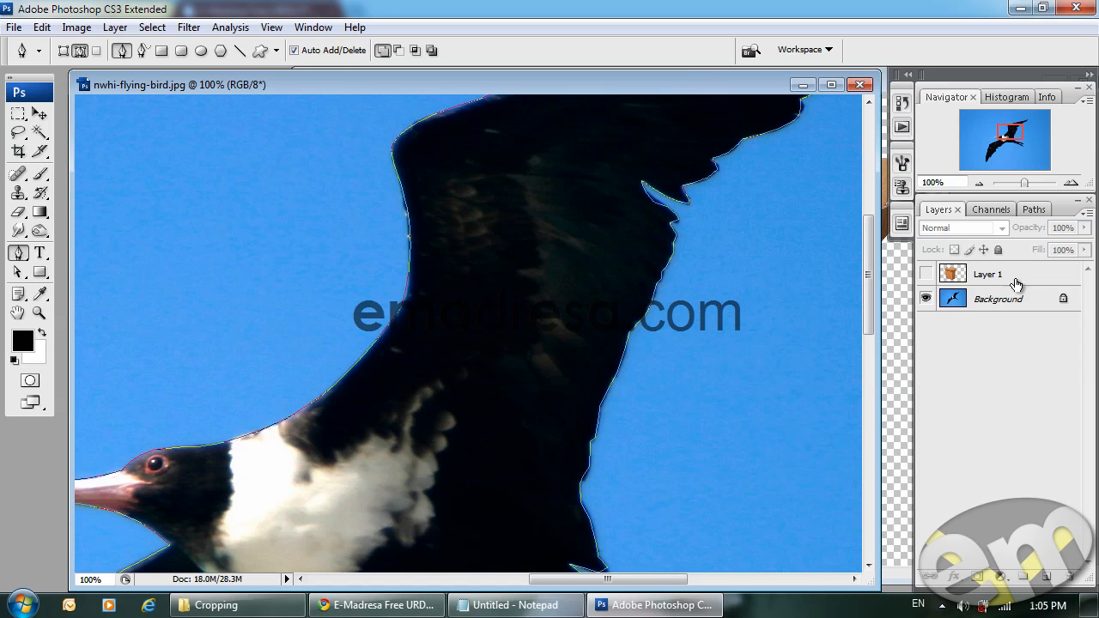
click(1029, 304)
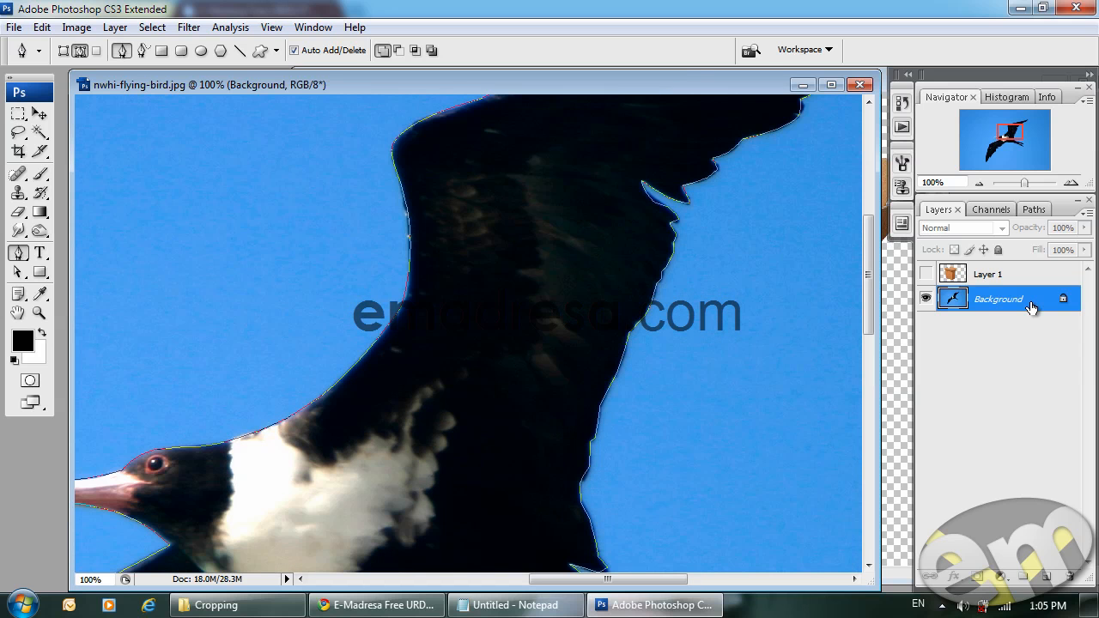
double_click(1031, 307)
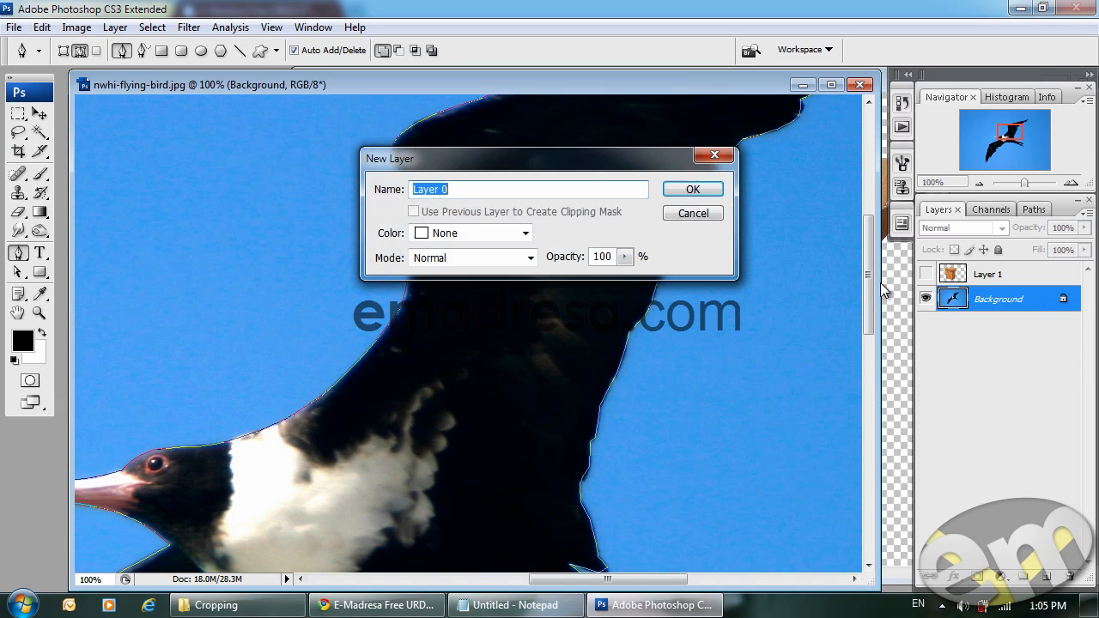
click(698, 194)
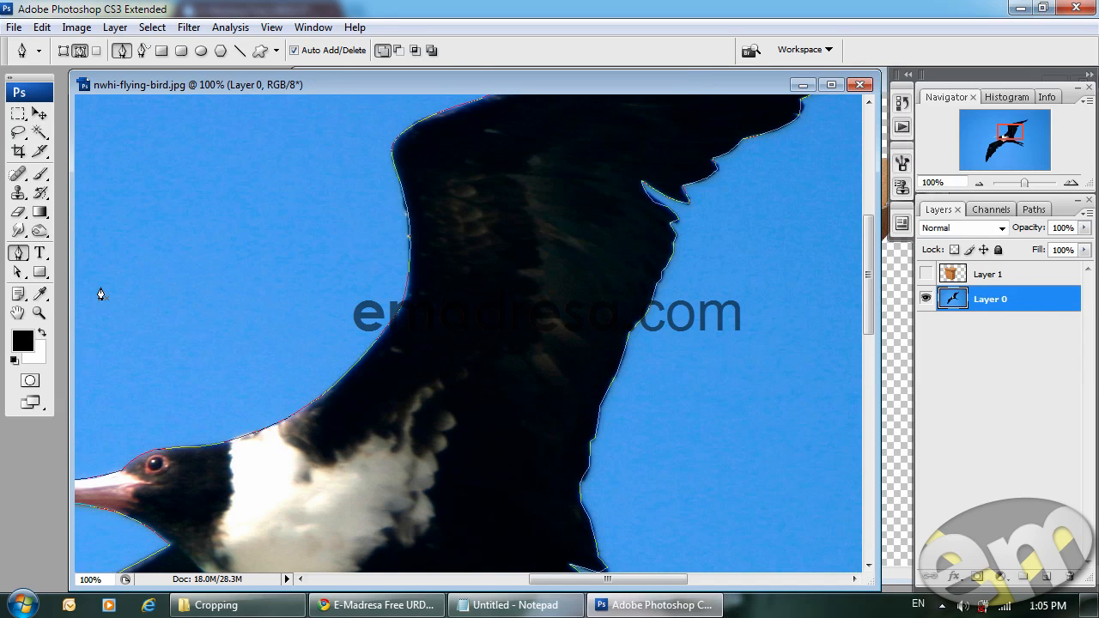
- Make a new anti-aliased selection from the bird path with a feather radius of 1 pixel
click(38, 313)
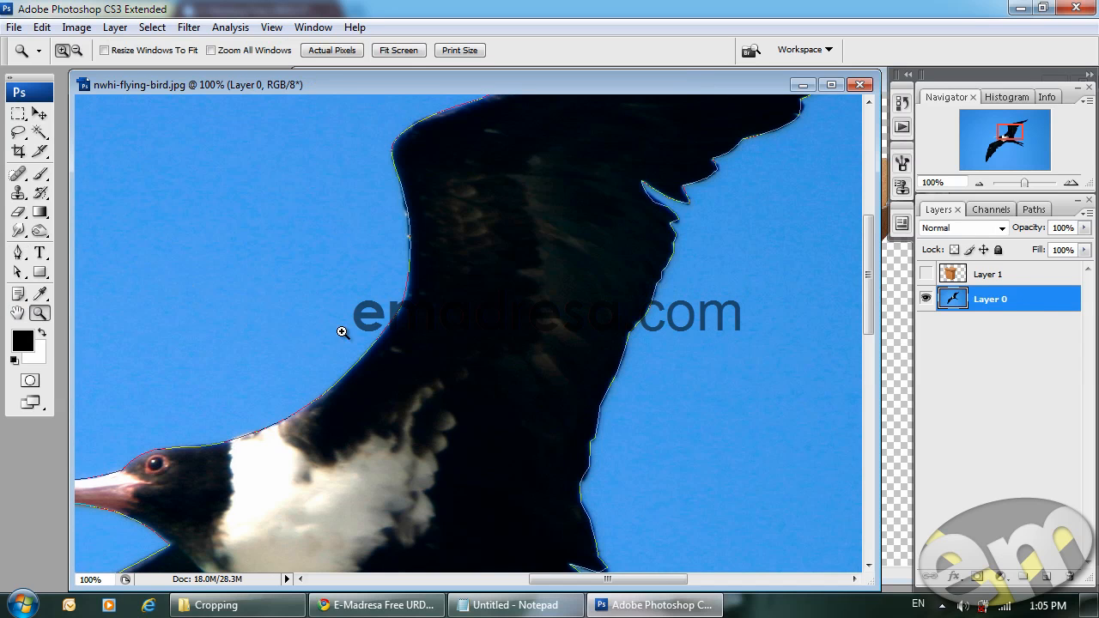
alt+click(446, 346)
alt+click(455, 347)
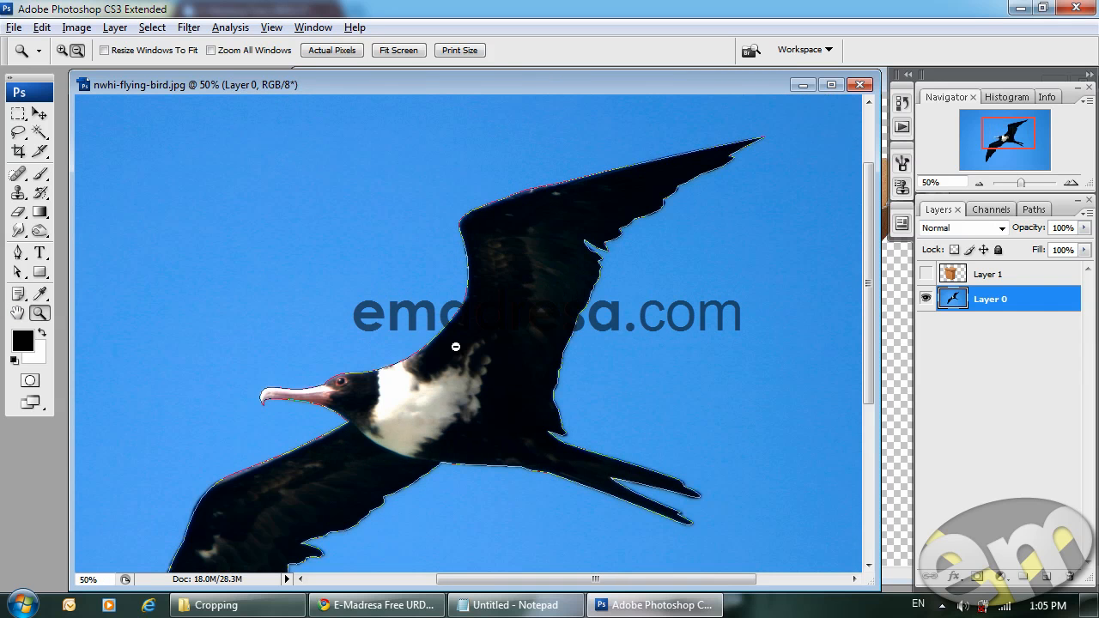
alt+click(464, 347)
drag(464, 349, 495, 293)
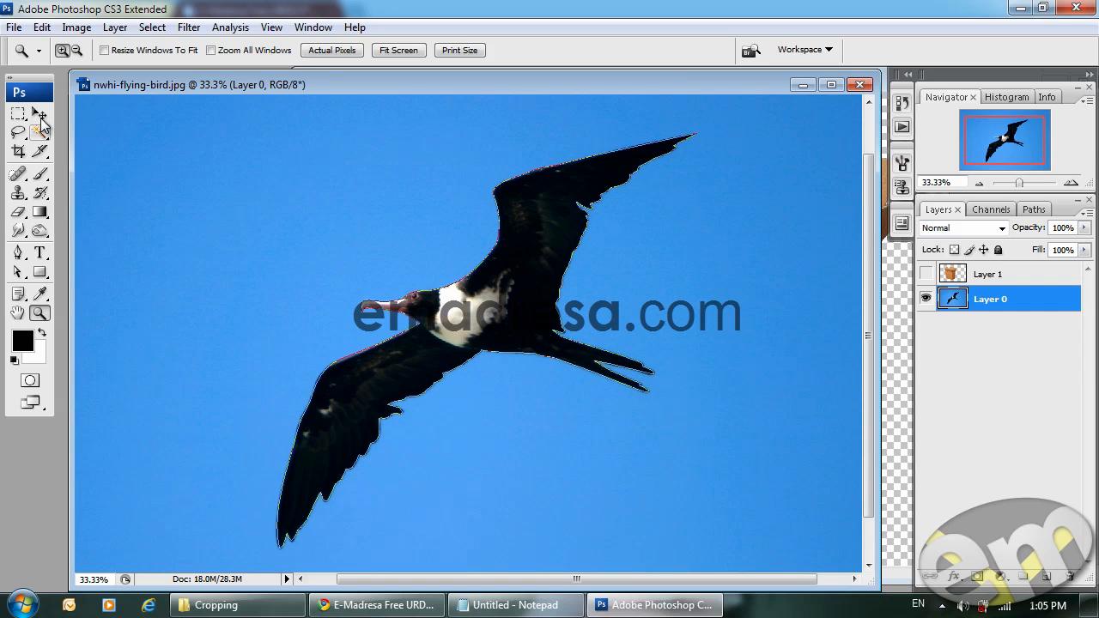
click(19, 254)
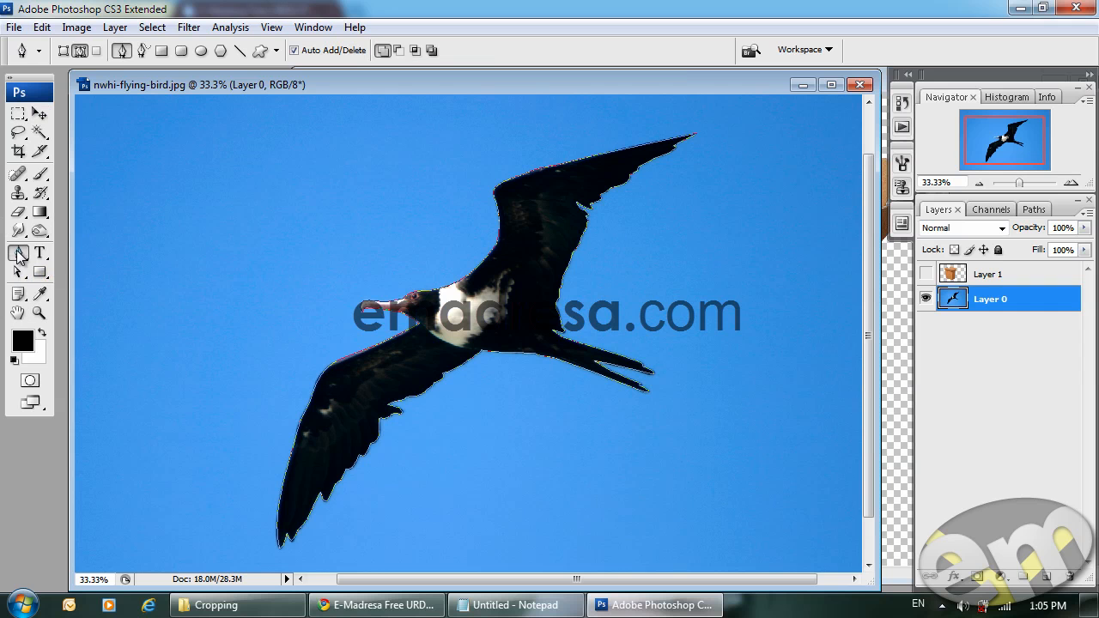
right_click(486, 305)
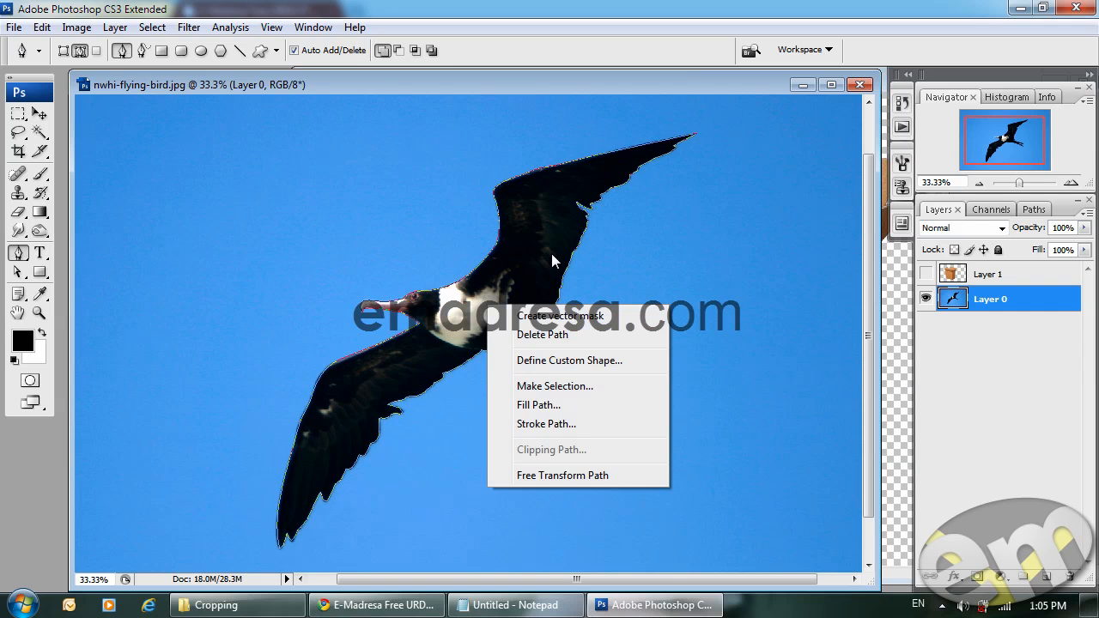
click(565, 387)
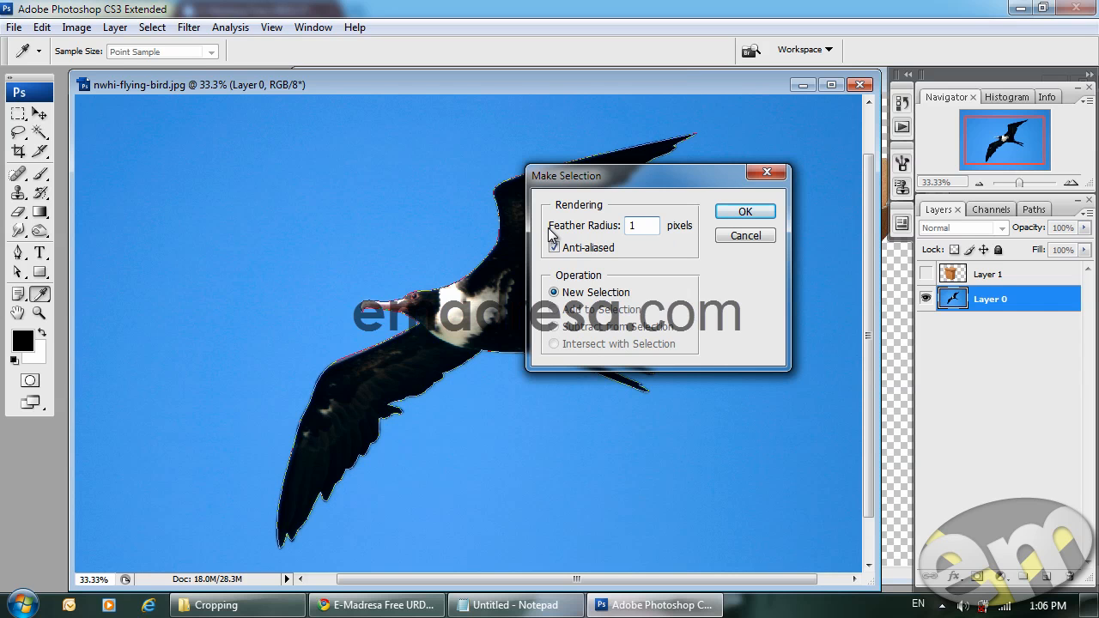
click(748, 213)
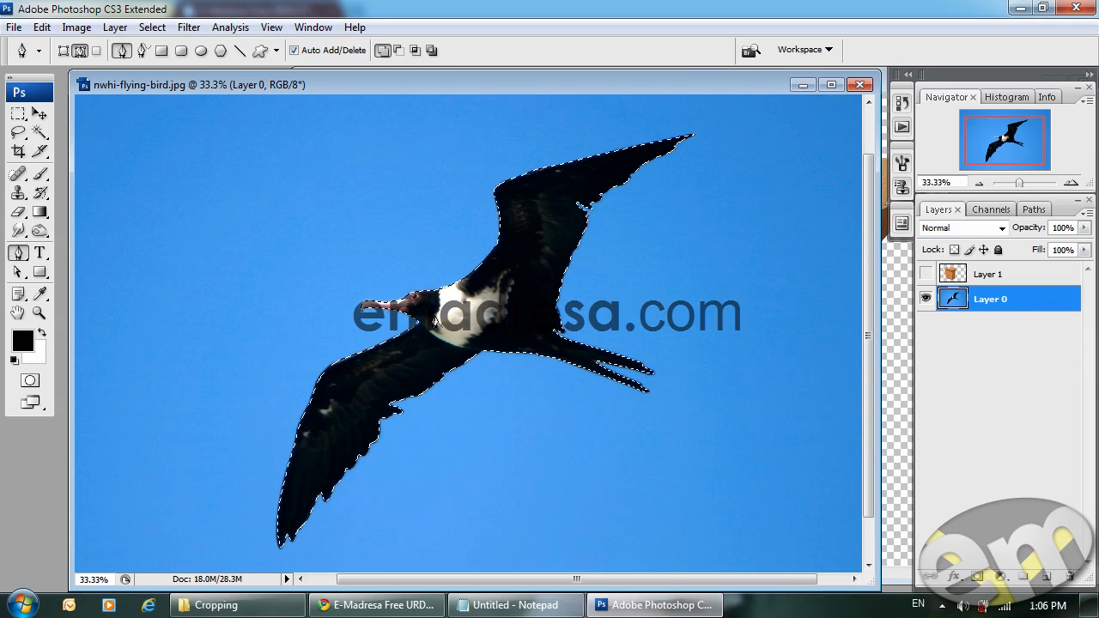
- Invert the bird selection and delete the blue sky background from Layer 0
click(162, 30)
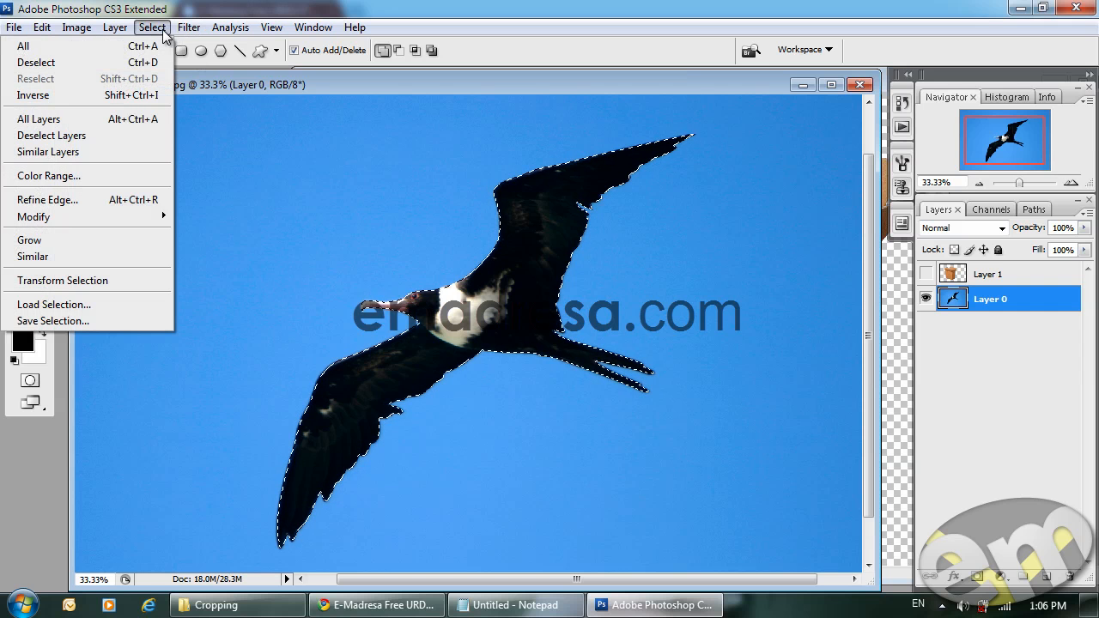
click(94, 95)
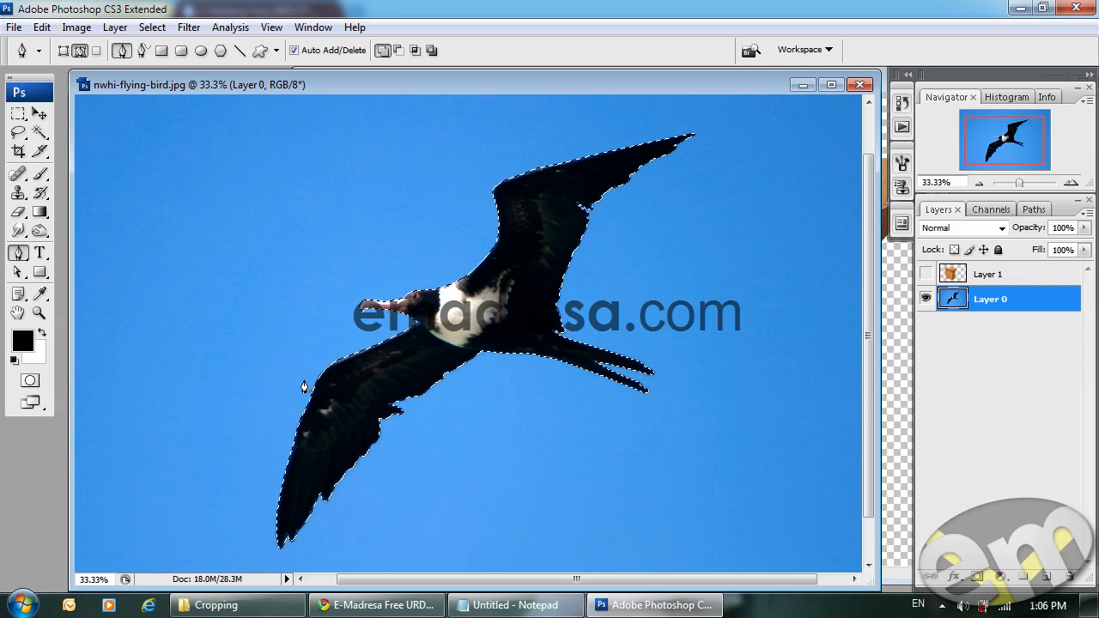
key(Delete)
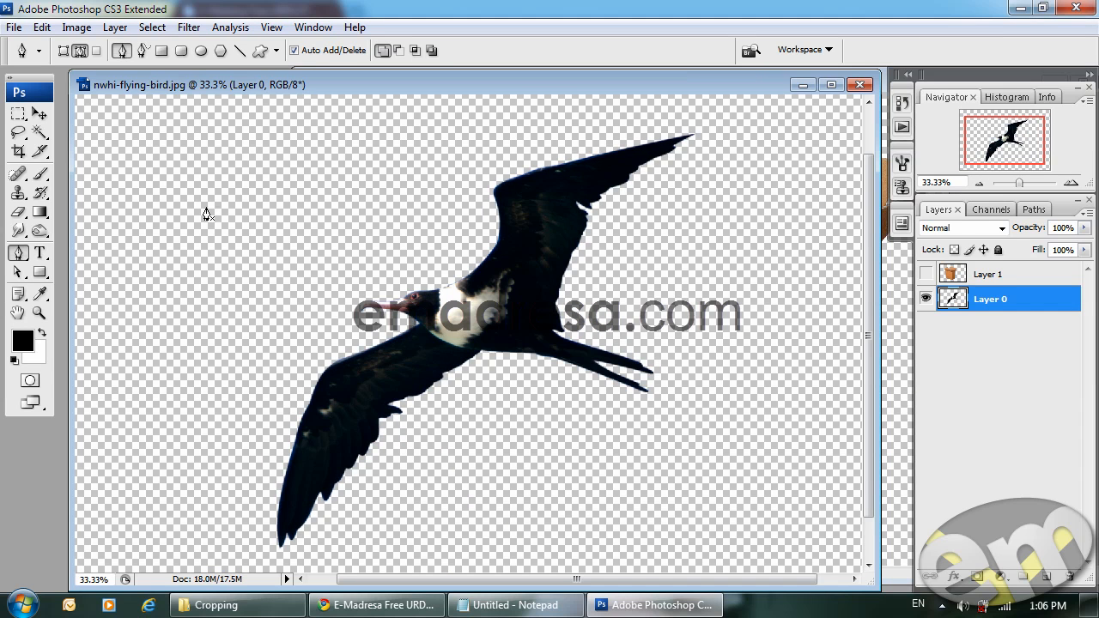
- Copy the cut-out bird into Desert.jpg as a new layer and move it until its upper wing tip lies inside the image
click(38, 114)
drag(506, 316, 545, 310)
drag(347, 84, 512, 82)
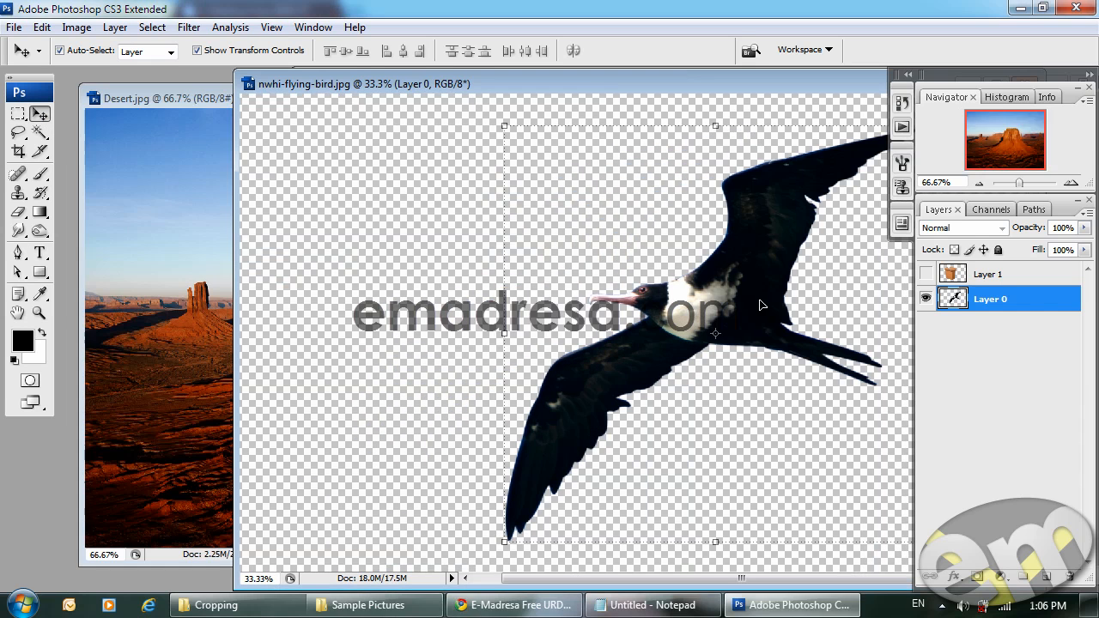
click(726, 300)
drag(725, 300, 493, 358)
drag(433, 386, 561, 216)
drag(511, 275, 331, 291)
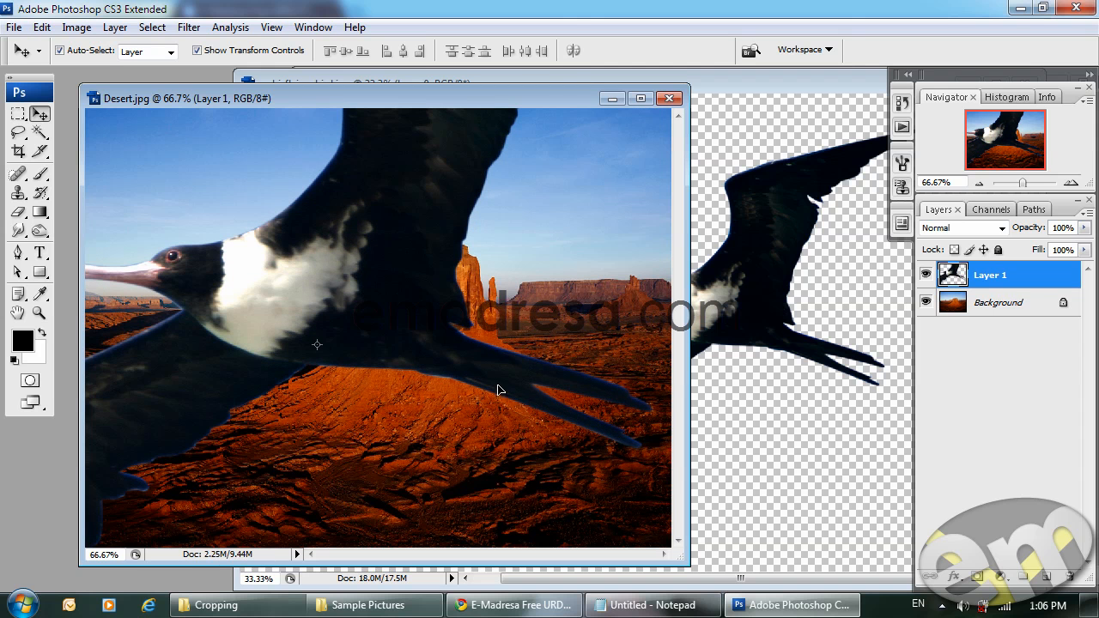
drag(306, 314, 397, 289)
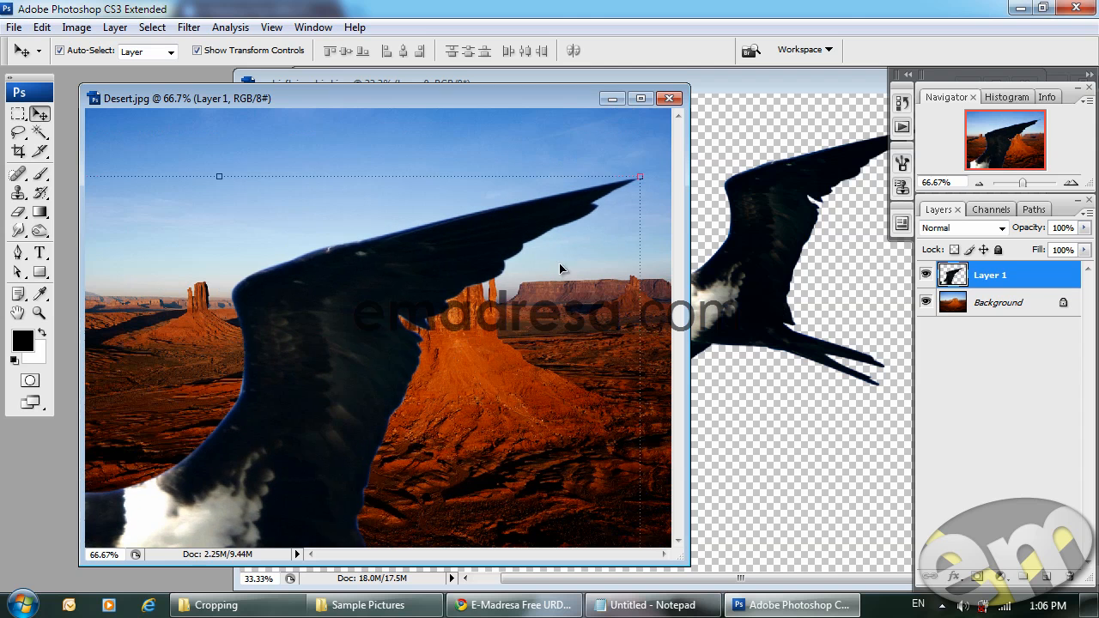
- Convert the bird layer to a smart object and scale it to 18.5%, placed in the sky above and left of the central butte
right_click(1027, 272)
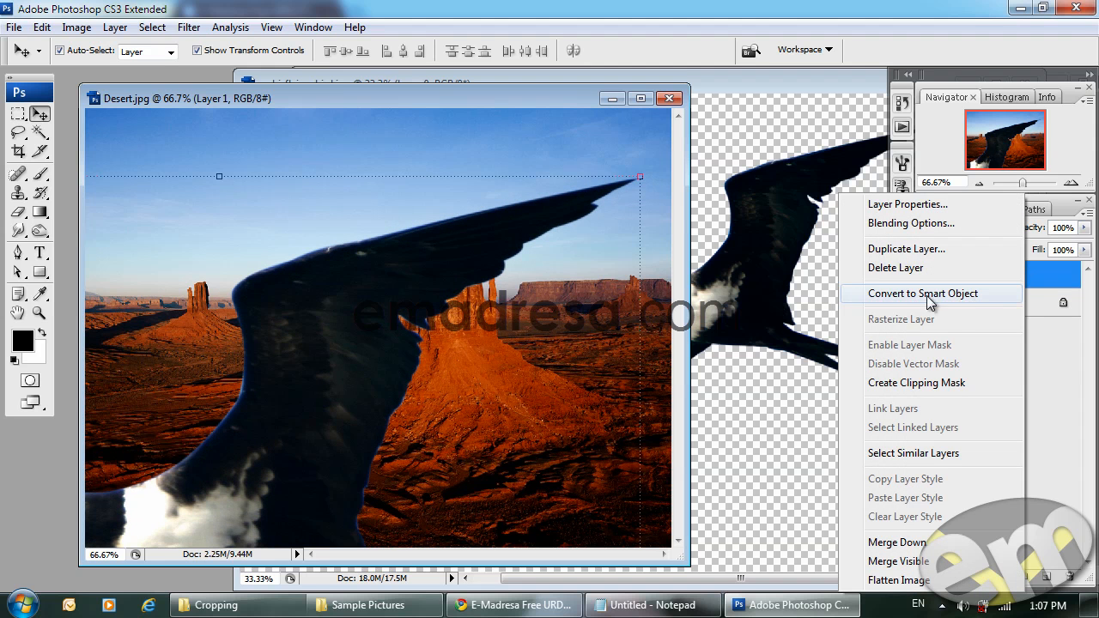
click(961, 295)
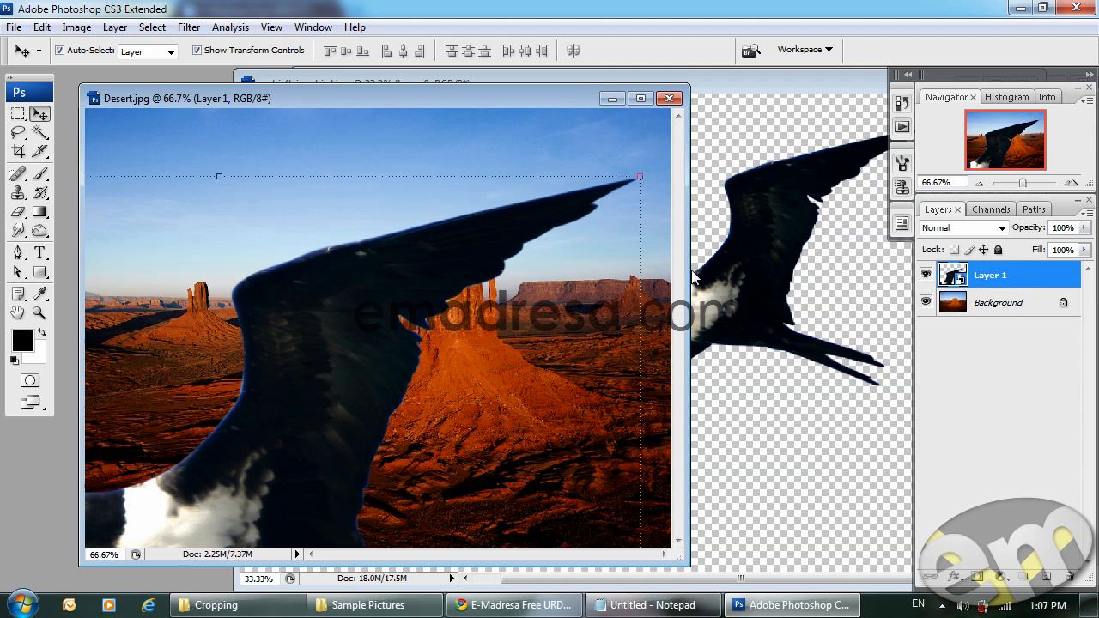
drag(642, 176, 378, 440)
drag(304, 472, 487, 234)
drag(564, 206, 476, 297)
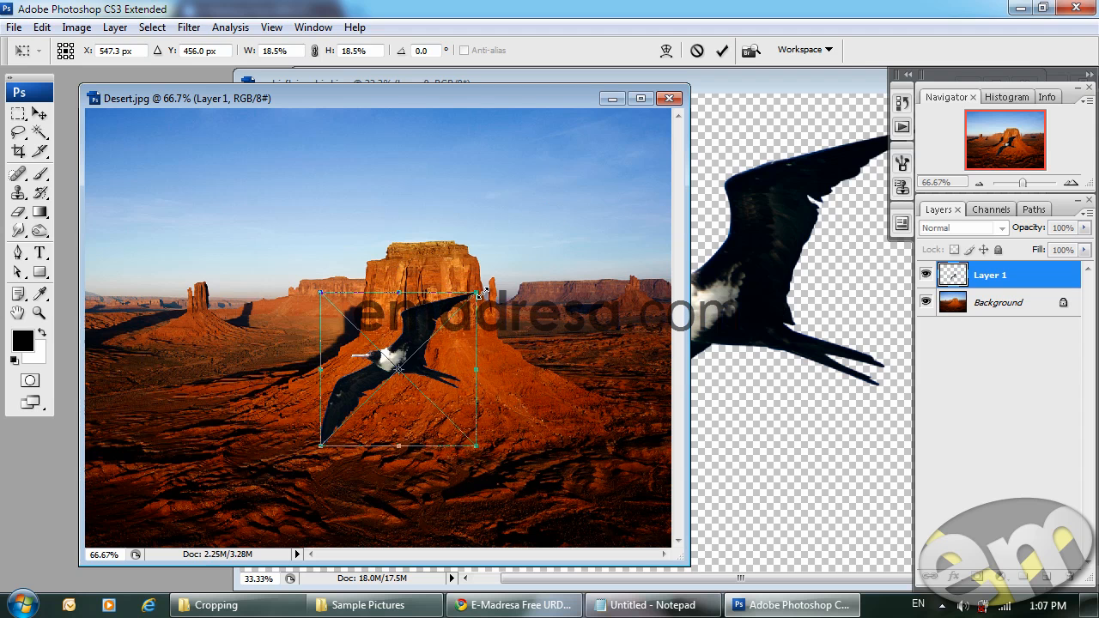
key(Return)
drag(433, 359, 351, 199)
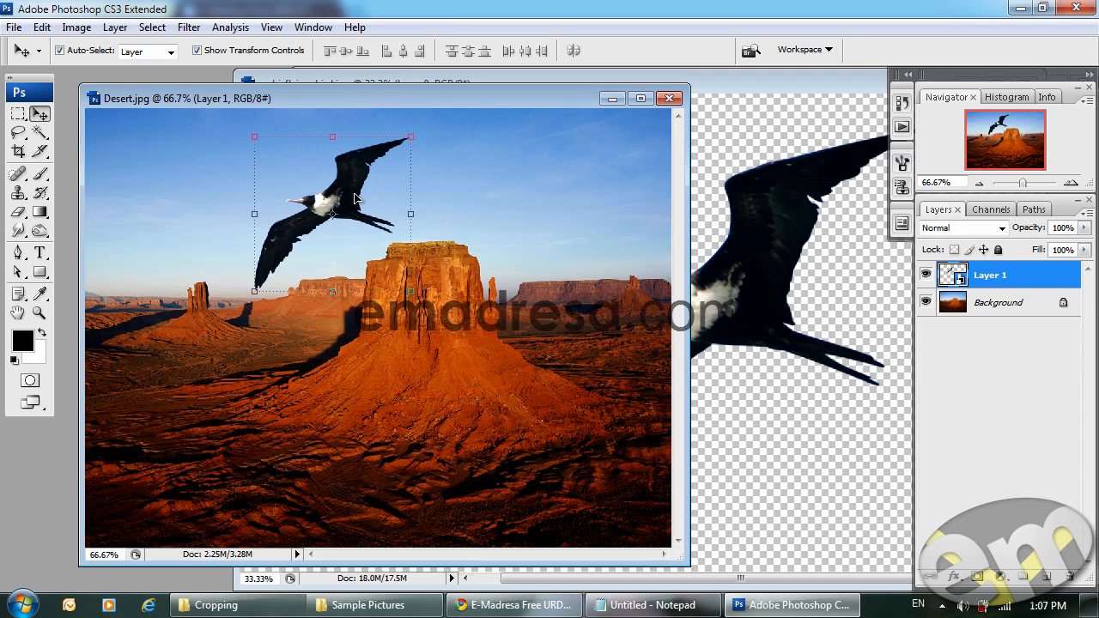
- Rasterize the bird's smart object layer in Desert.jpg after viewing the image at actual pixels
click(38, 313)
click(323, 51)
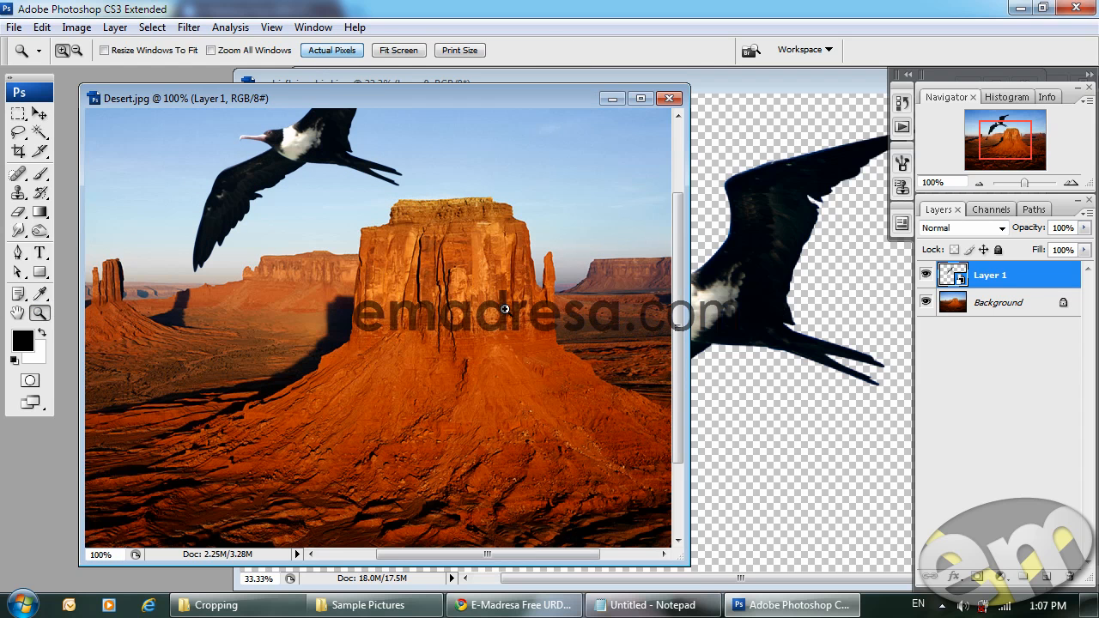
drag(688, 565, 787, 574)
scroll(311, 424, up, 3)
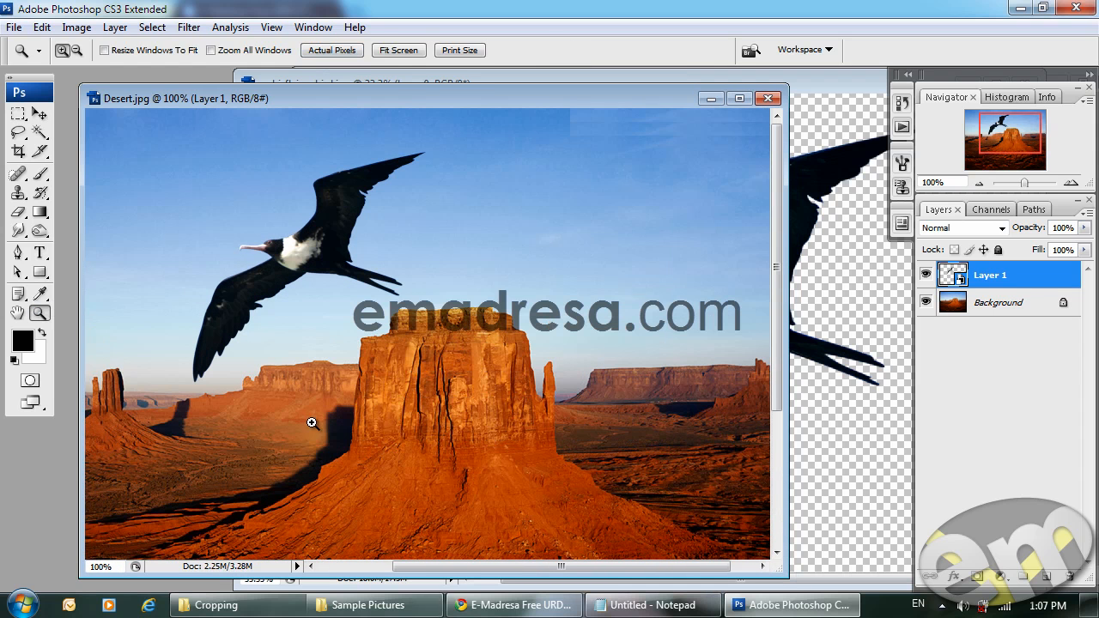
click(40, 113)
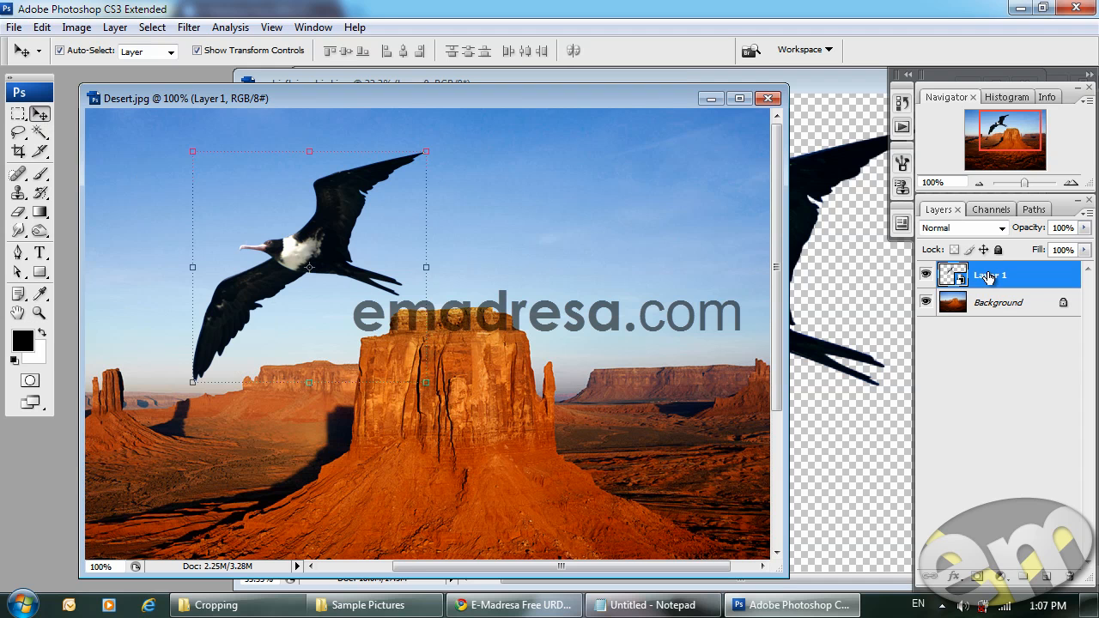
right_click(1028, 280)
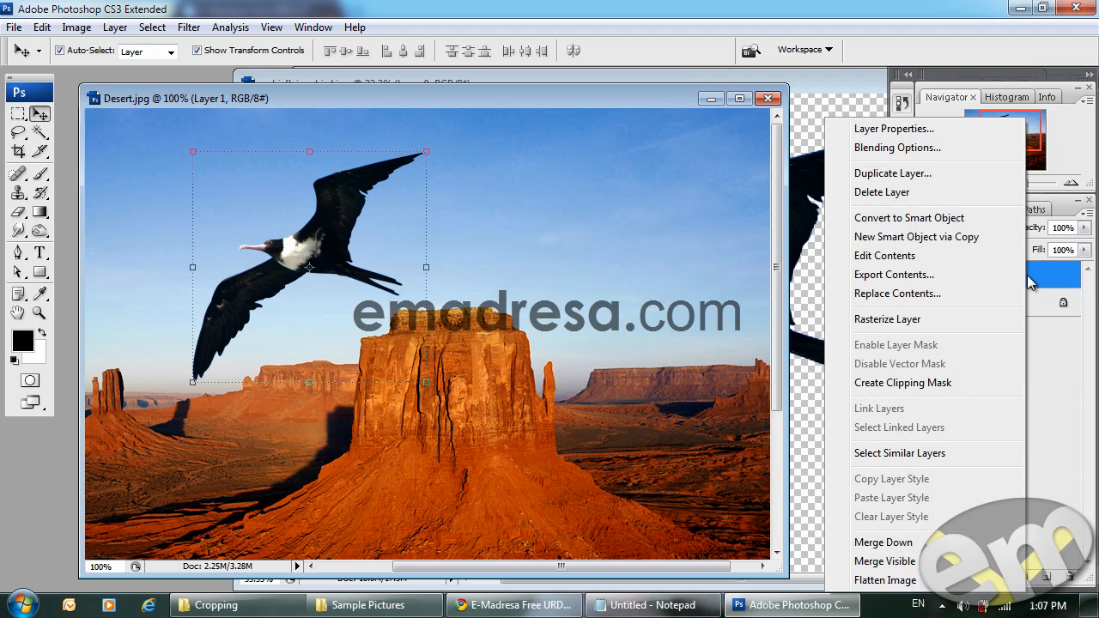
click(904, 318)
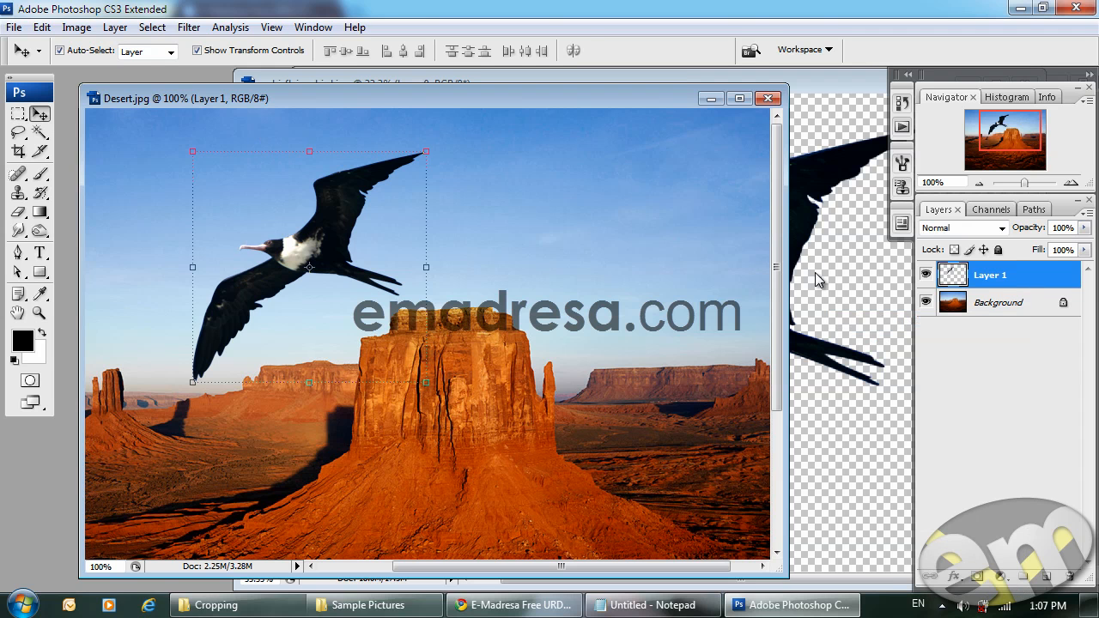
- Load the bird's outline as a selection, contract it by 1 pixel and remove the fringe outside it
ctrl+click(952, 283)
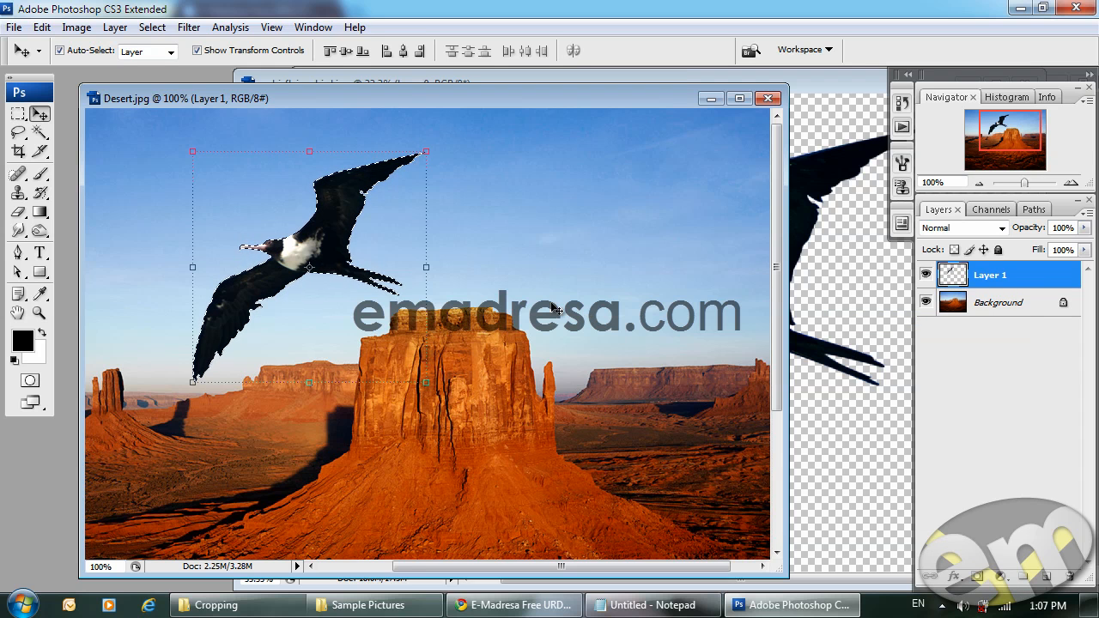
click(151, 29)
mouse_move(106, 218)
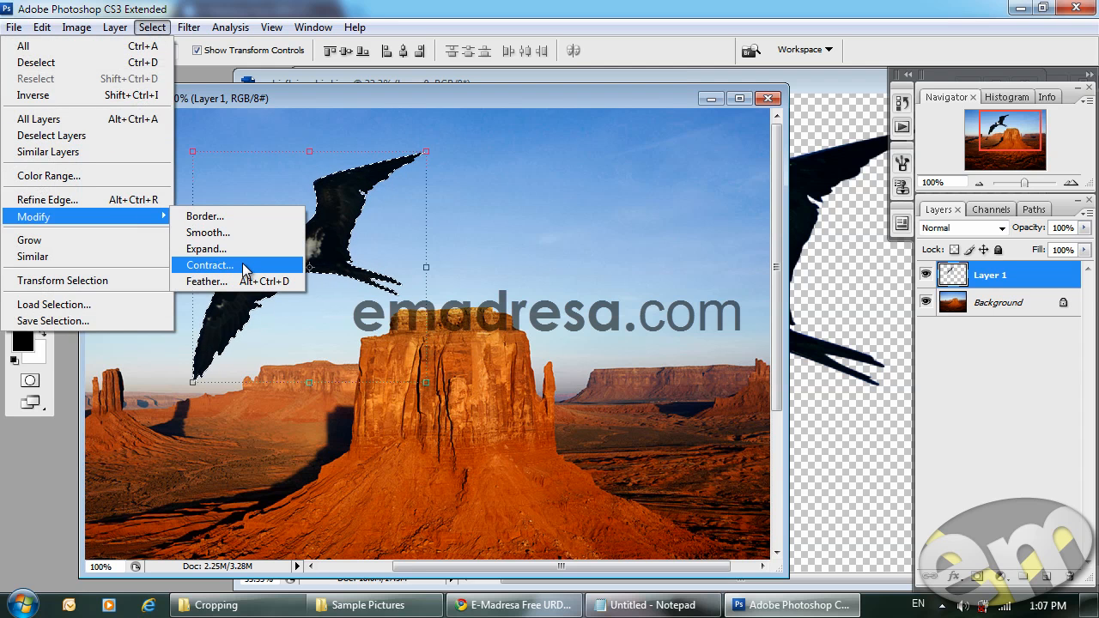
click(208, 265)
text(1)
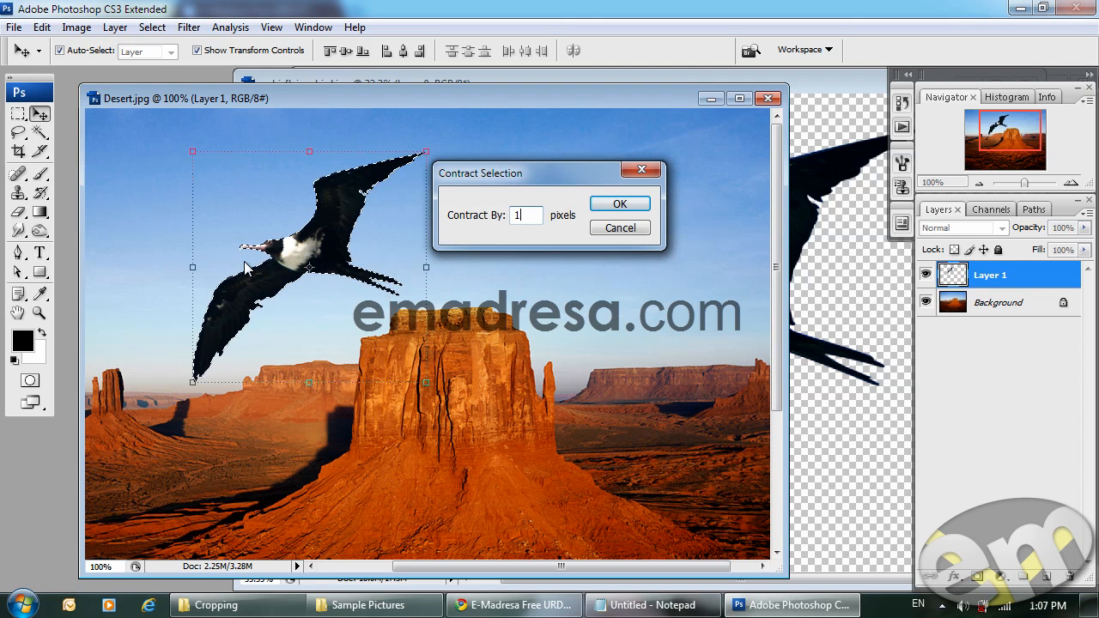
click(596, 209)
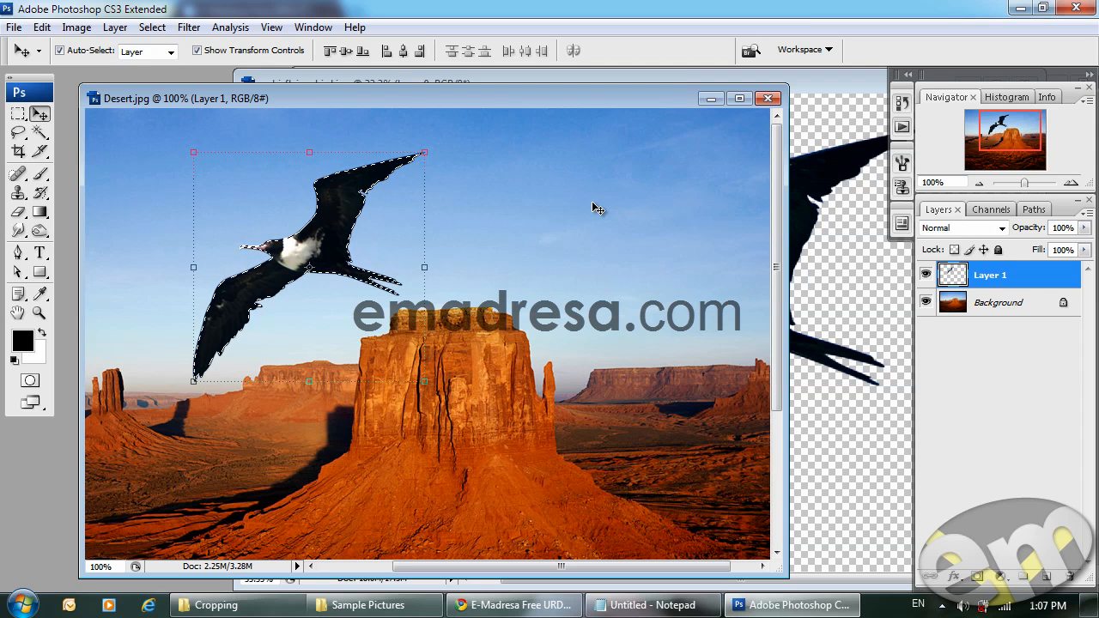
- Clear the selection around the bird while viewing its upper wing at 400%
click(39, 313)
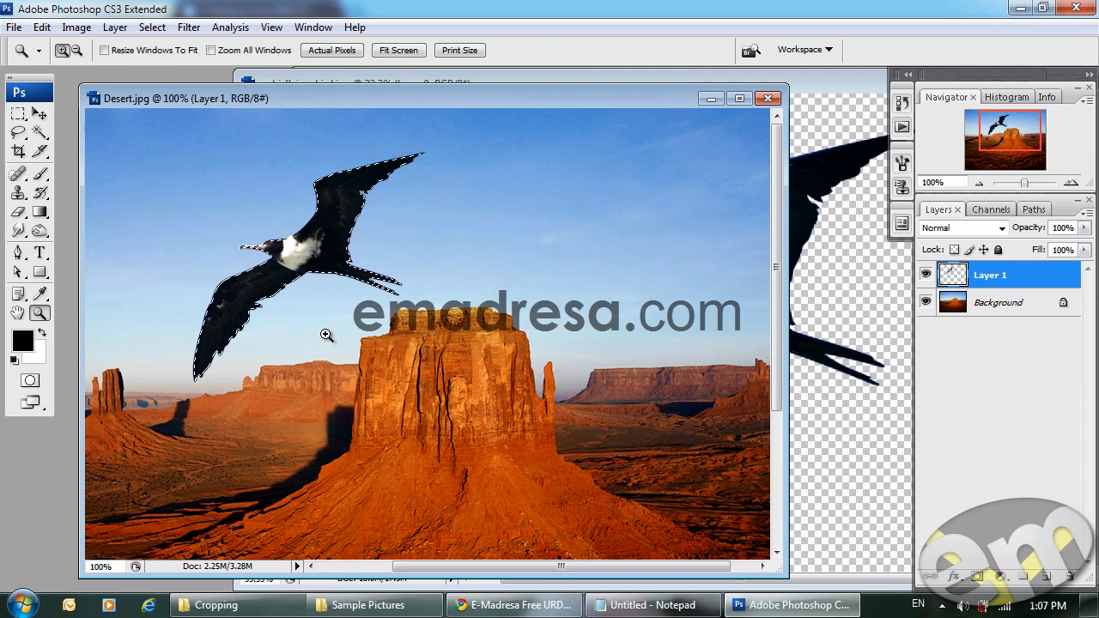
click(352, 52)
click(455, 275)
click(440, 275)
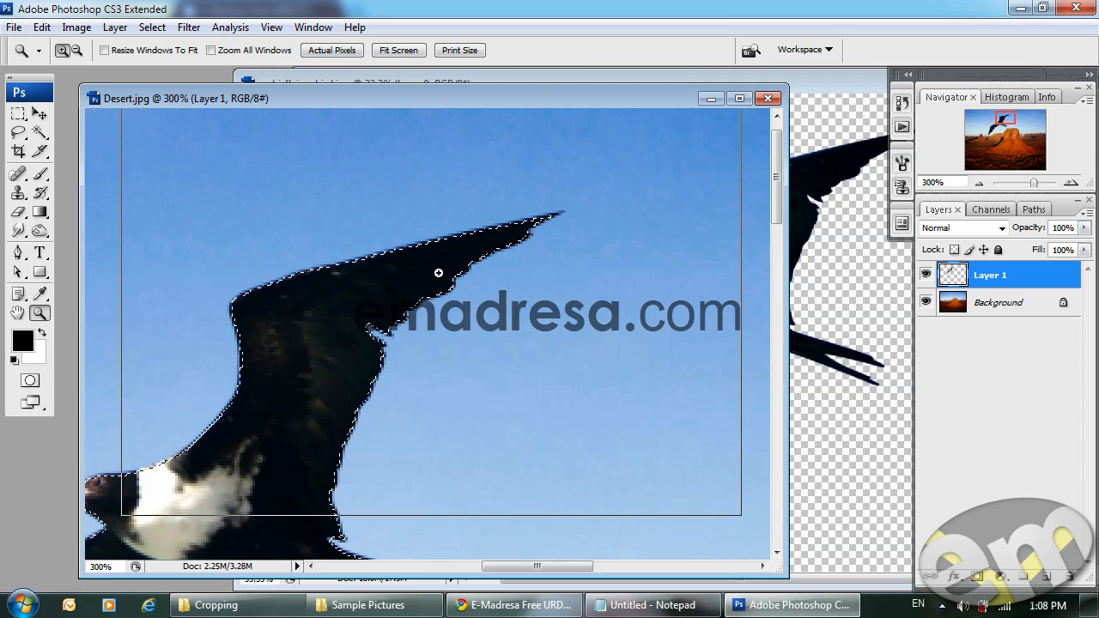
click(437, 273)
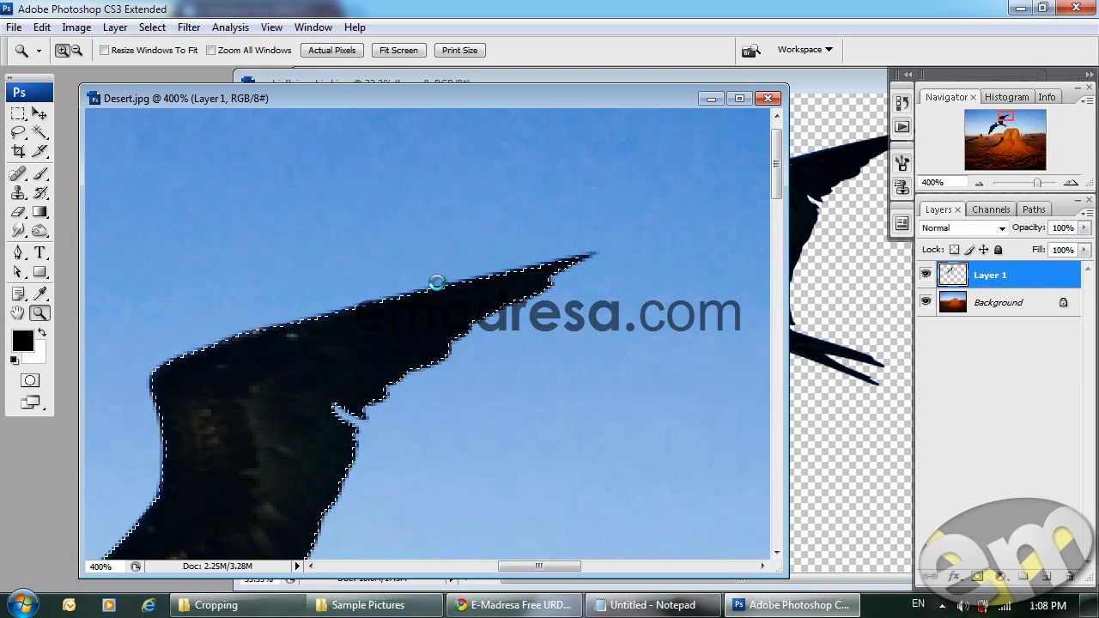
key(ctrl+d)
- Examine the bird's cut-out edges along the wings, head and tail at 400%, and return to actual pixels
drag(314, 373, 498, 249)
drag(437, 388, 576, 172)
drag(471, 369, 589, 309)
drag(338, 460, 494, 216)
drag(448, 333, 355, 405)
drag(483, 262, 296, 446)
drag(444, 293, 441, 386)
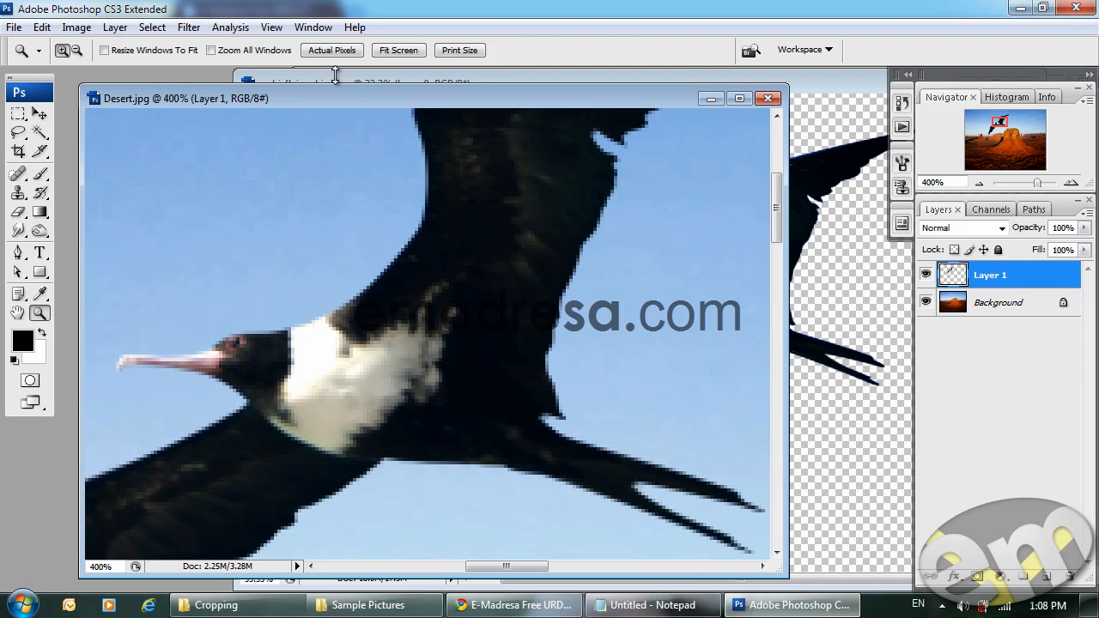
click(332, 49)
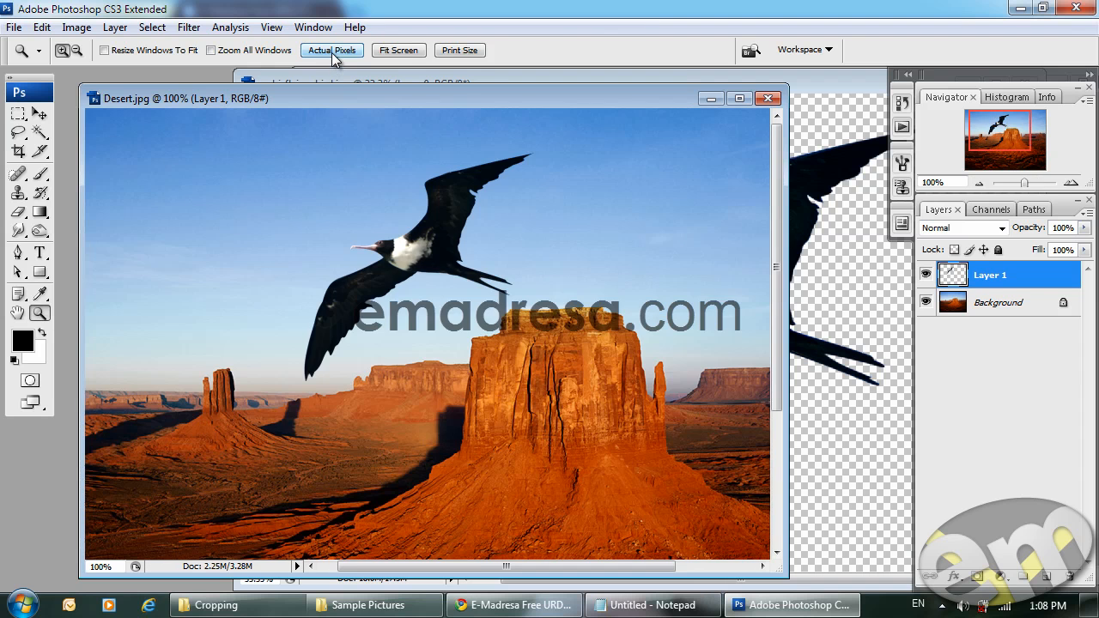
- Add a Color Balance adjustment layer above the bird layer with mode Normal and 100% opacity
click(39, 114)
click(241, 209)
mouse_move(646, 106)
mouse_down()
mouse_move(621, 128)
mouse_move(657, 99)
mouse_up()
click(1018, 275)
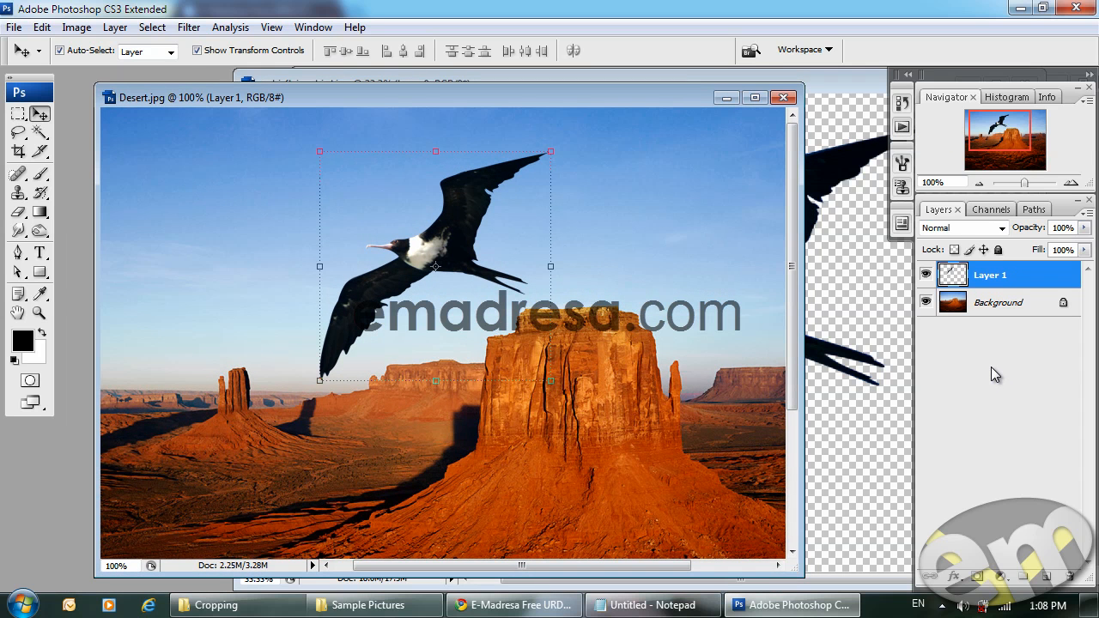
click(1004, 580)
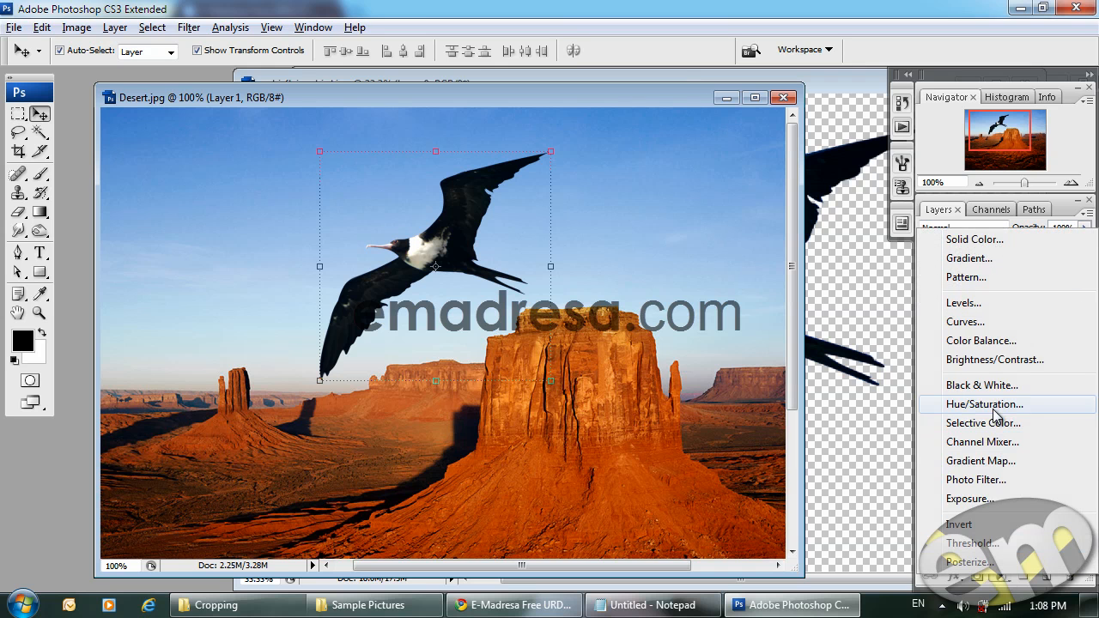
click(988, 344)
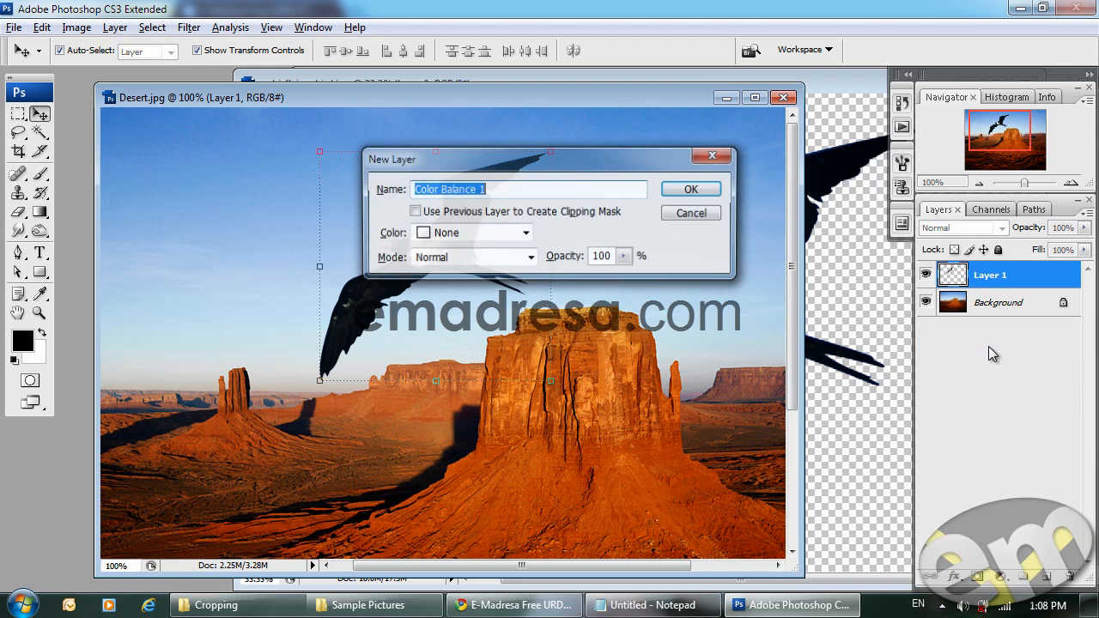
click(685, 185)
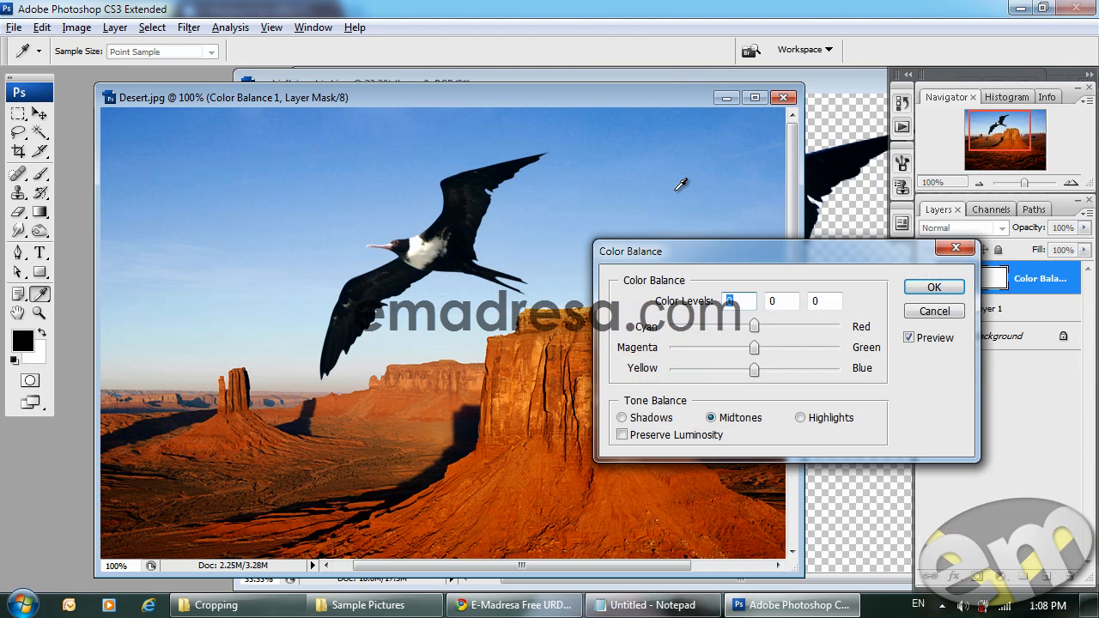
- Adjust the color balance of midtones, shadows and highlights, setting the highlights to +35, -52 and -40
drag(709, 257, 752, 211)
drag(817, 280, 809, 332)
click(674, 376)
drag(798, 280, 805, 323)
click(843, 371)
drag(797, 279, 828, 286)
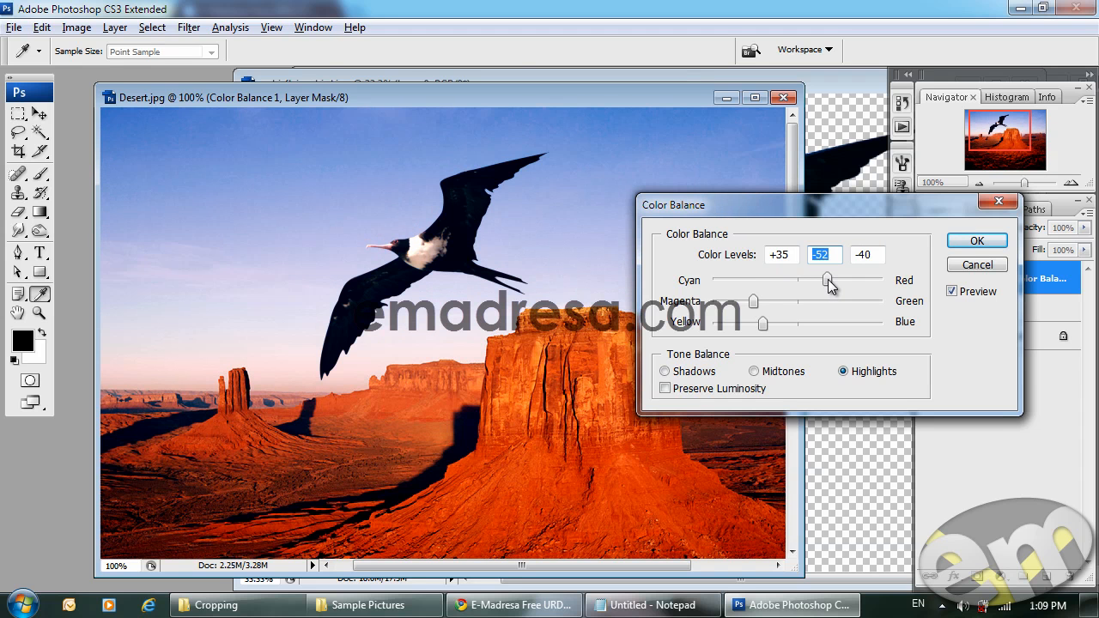
click(975, 240)
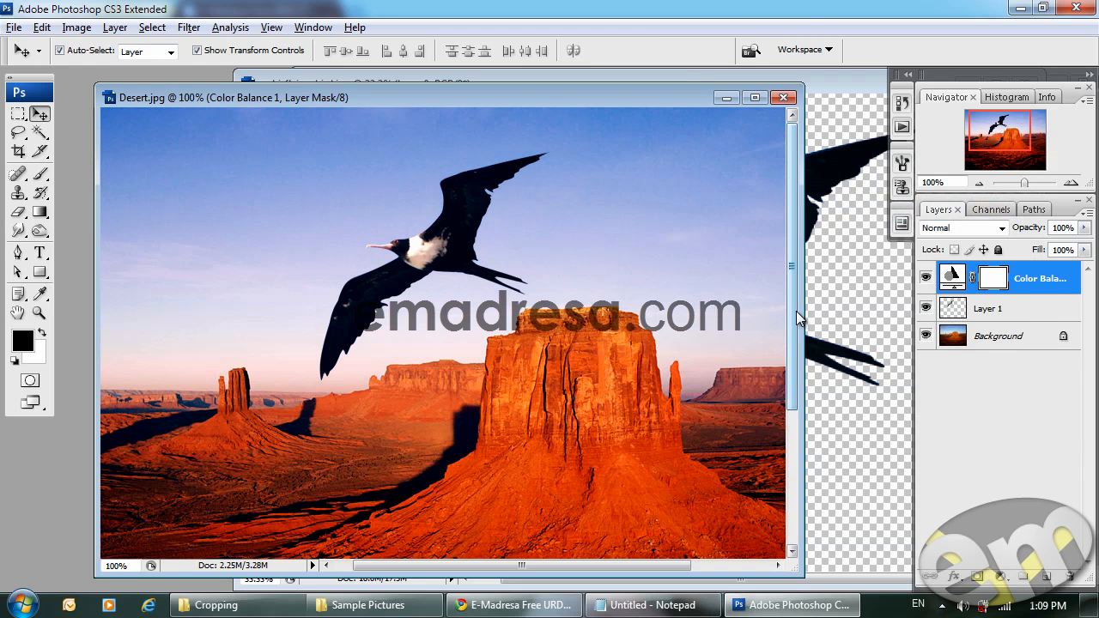
- Copy the original bird from nwhi-flying-bird.jpg into Desert.jpg again as a layer above the Color Balance adjustment
drag(676, 97, 531, 111)
click(643, 83)
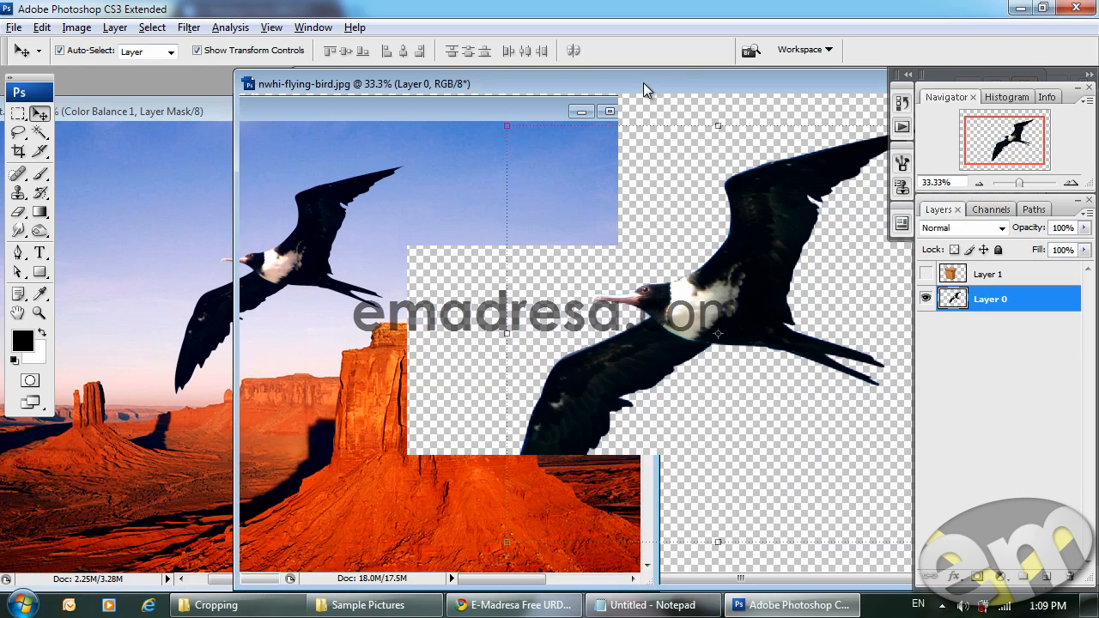
drag(721, 290, 268, 356)
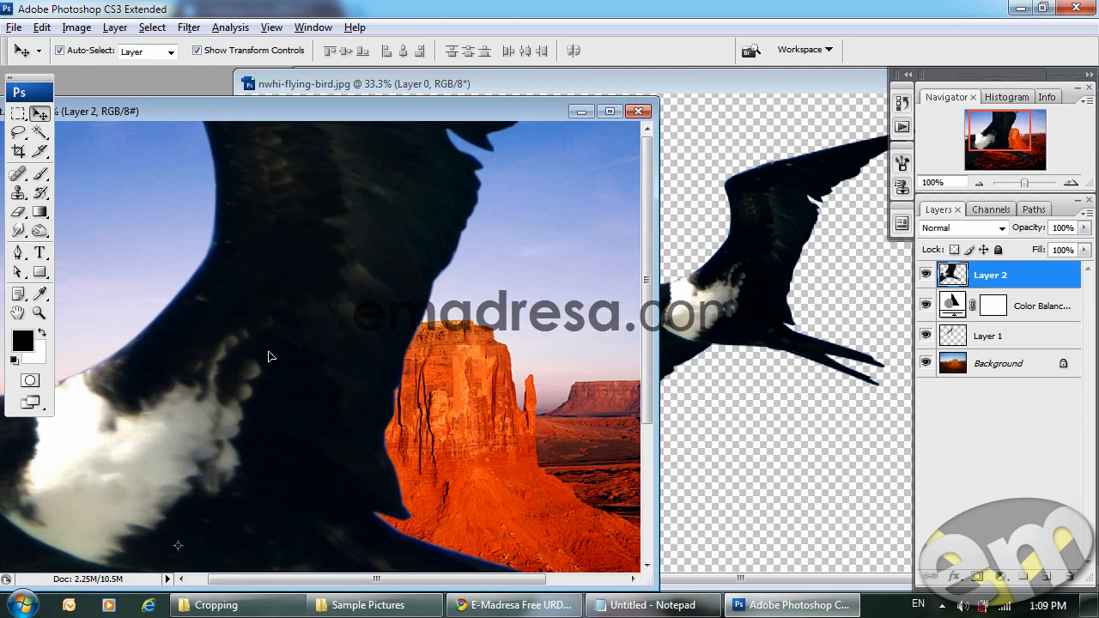
drag(298, 312, 327, 359)
drag(559, 262, 527, 277)
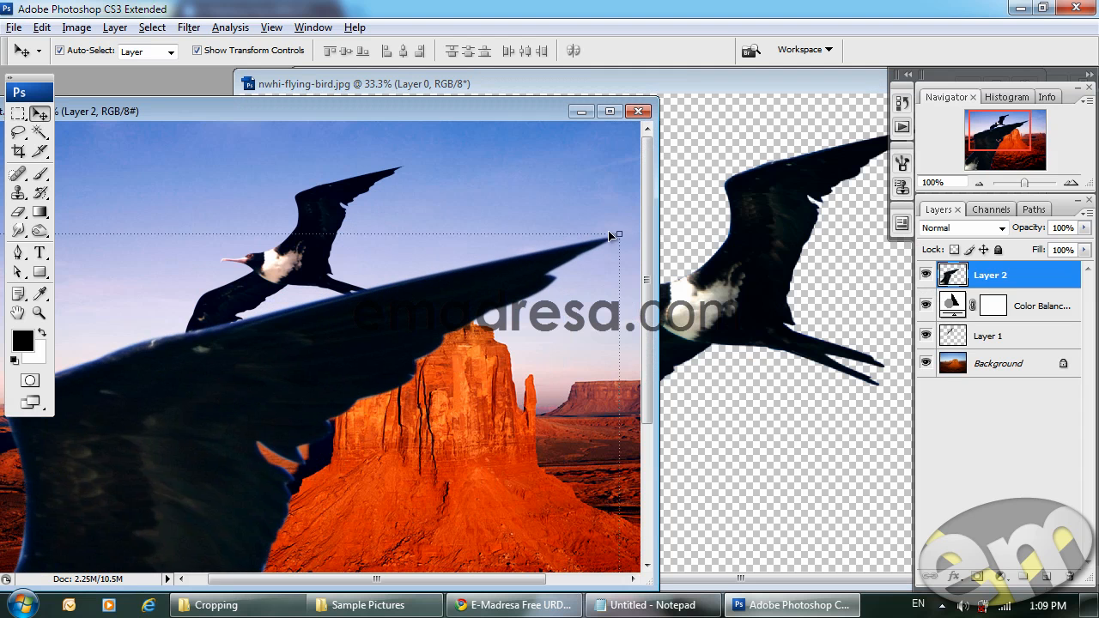
- Scale the second bird to 21.9% and place it close beside the first bird, over the sky and the butte
drag(611, 233, 257, 409)
drag(268, 539, 503, 238)
drag(581, 226, 357, 378)
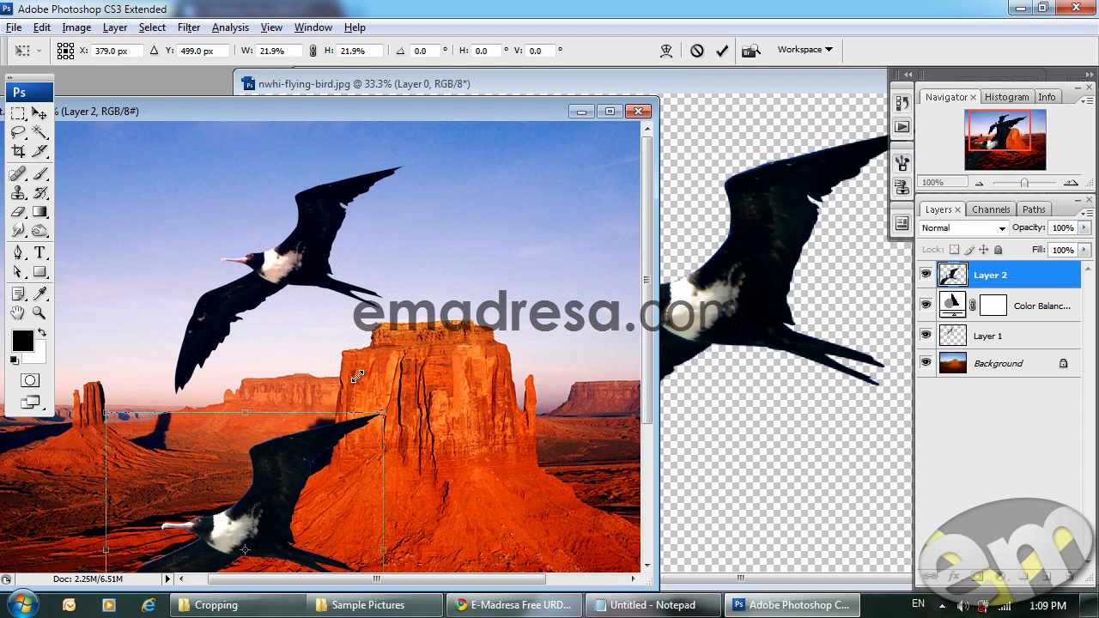
key(Return)
drag(315, 487, 517, 243)
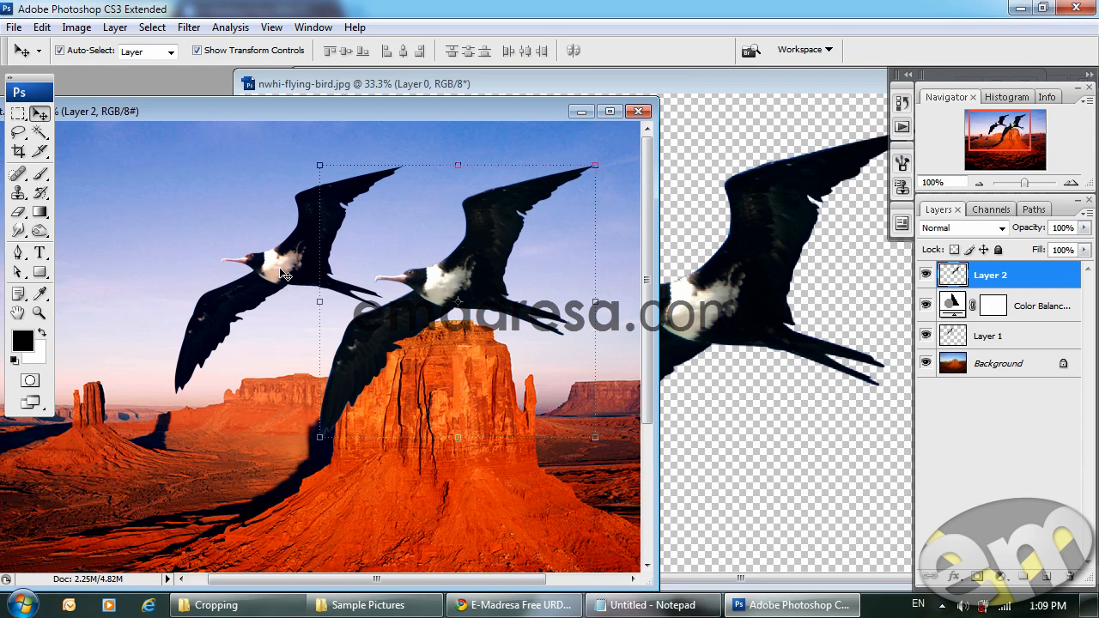
drag(466, 275, 412, 283)
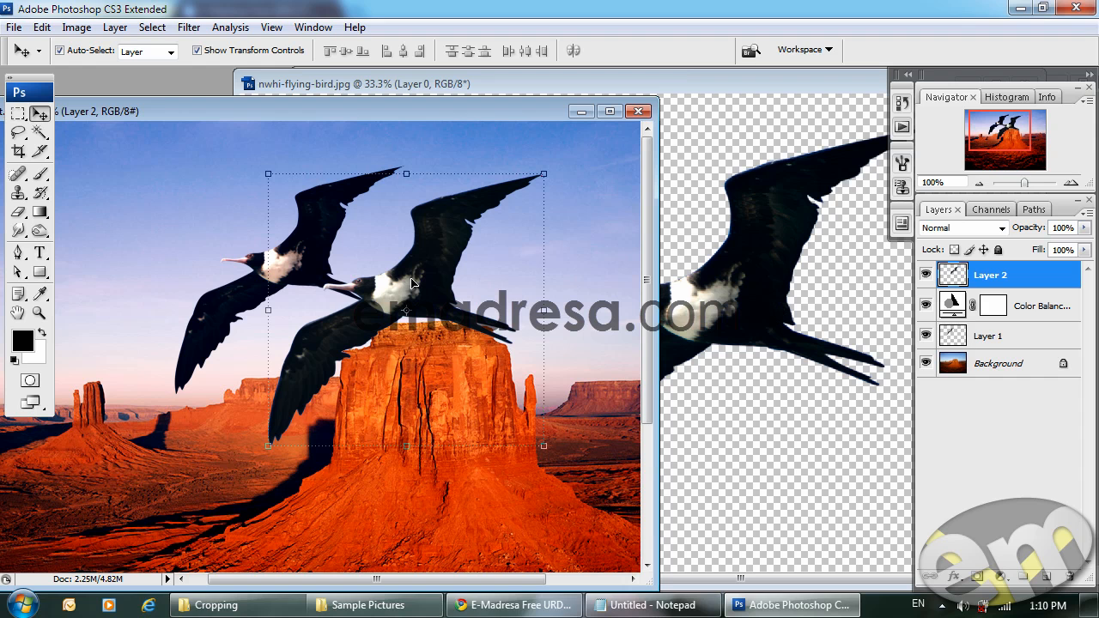
- Switch to the E-Madresa forum page in the browser
click(505, 615)
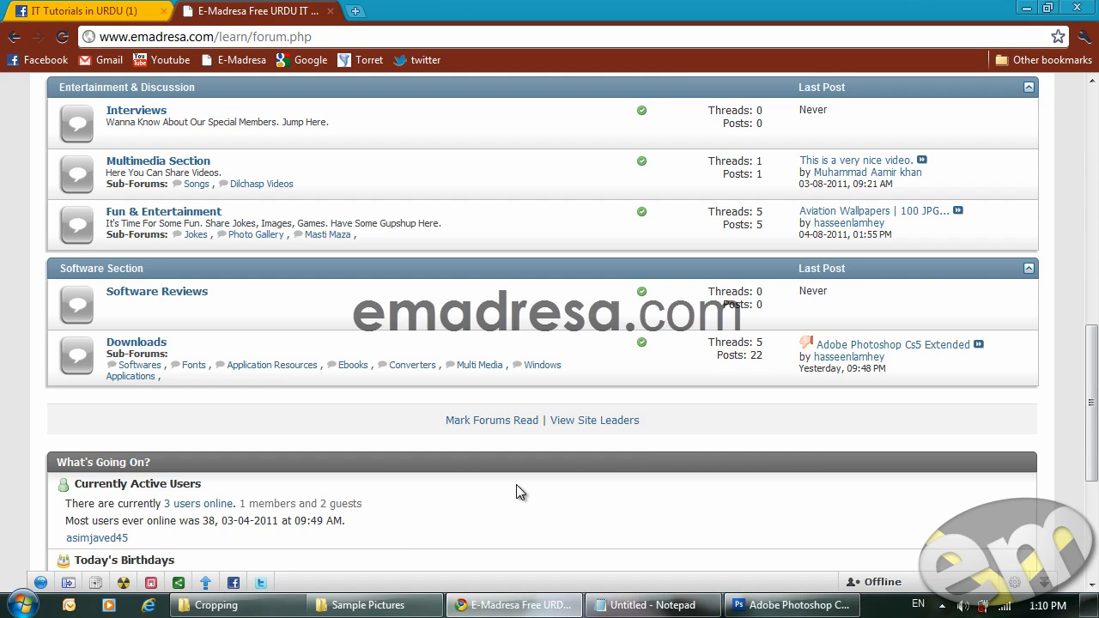